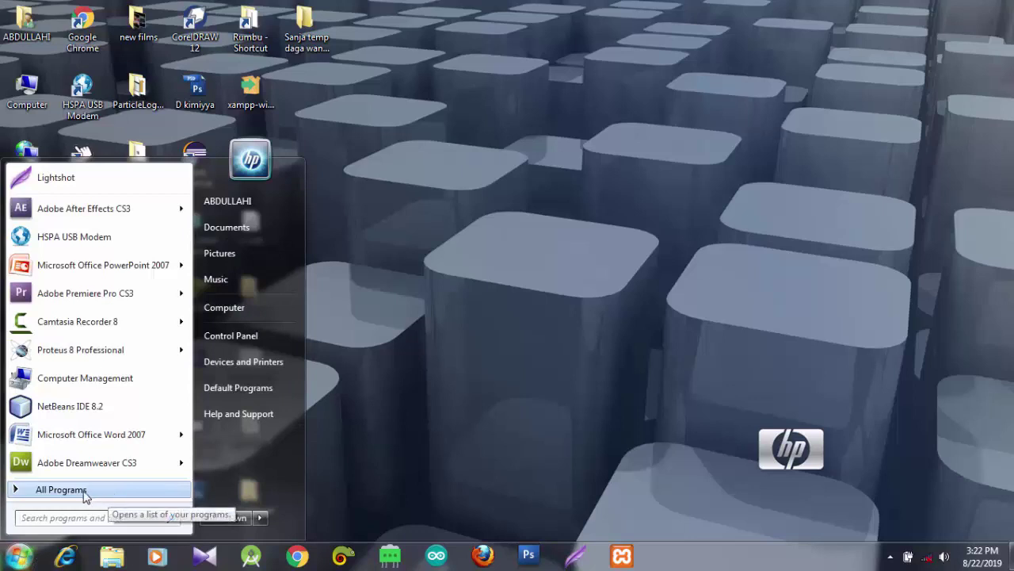
Launch the XAMPP Control Panel from the XAMPP group of installed programs.
click(407, 446)
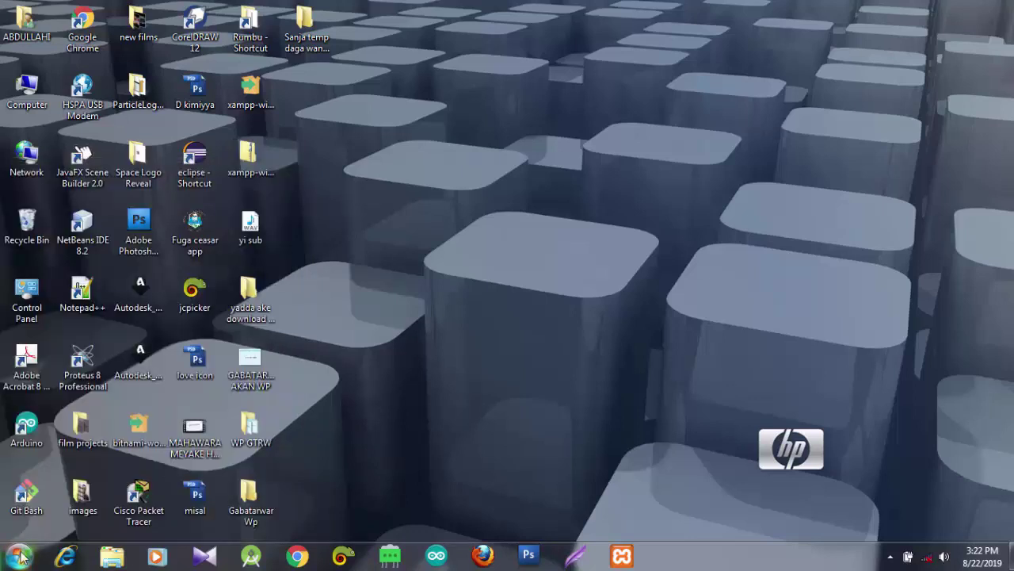
click(21, 555)
click(59, 491)
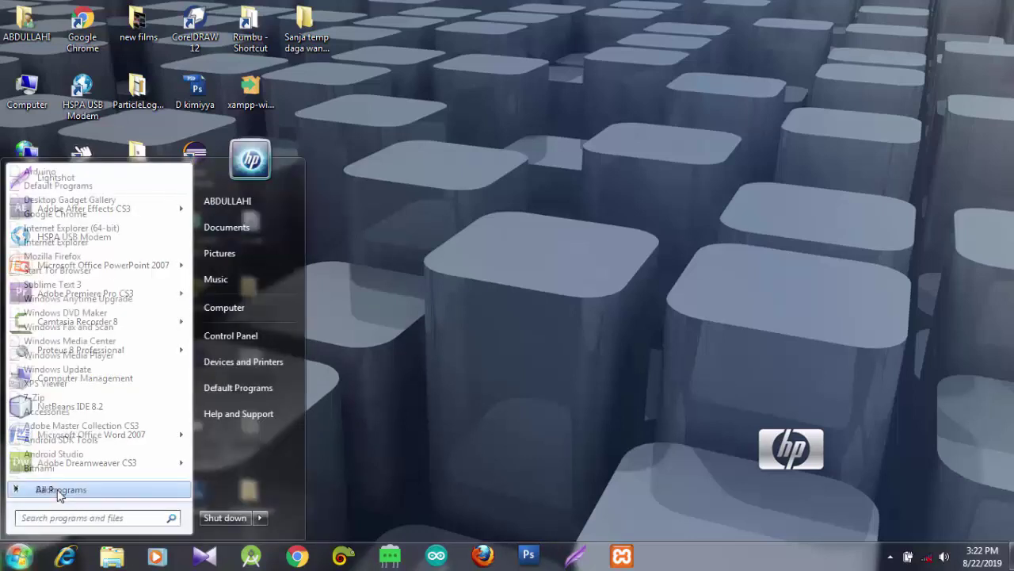
click(187, 466)
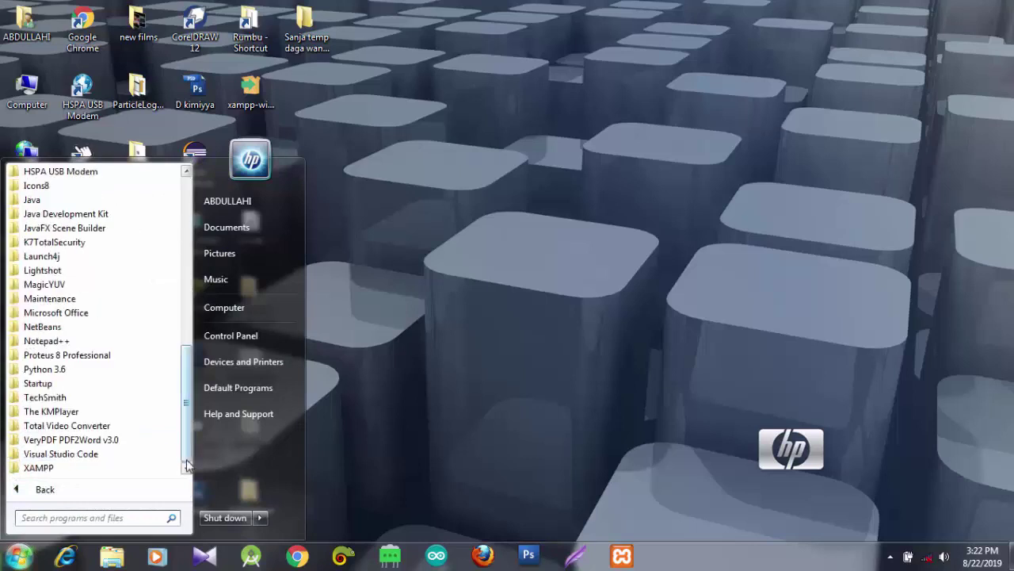
click(57, 469)
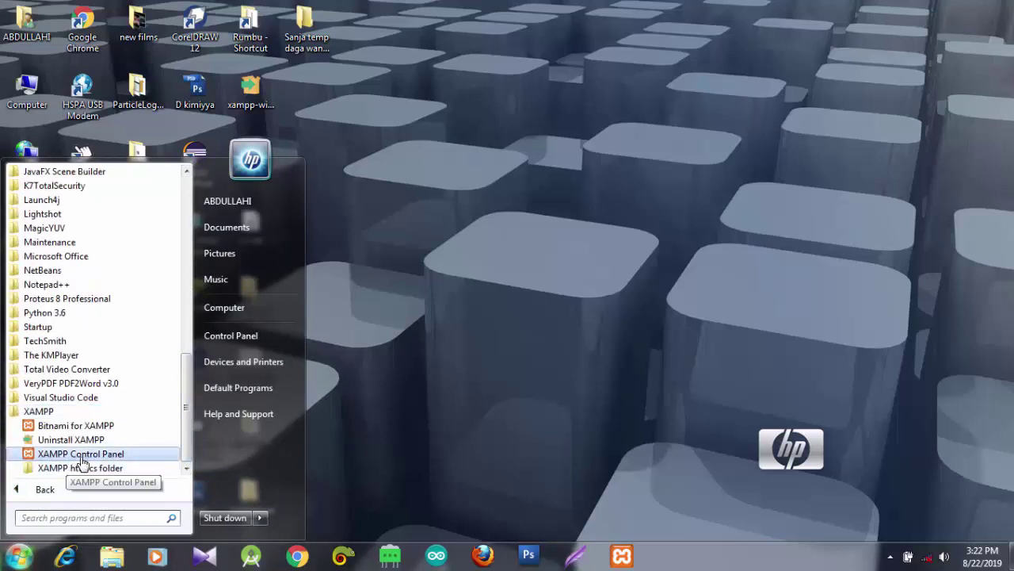
click(83, 458)
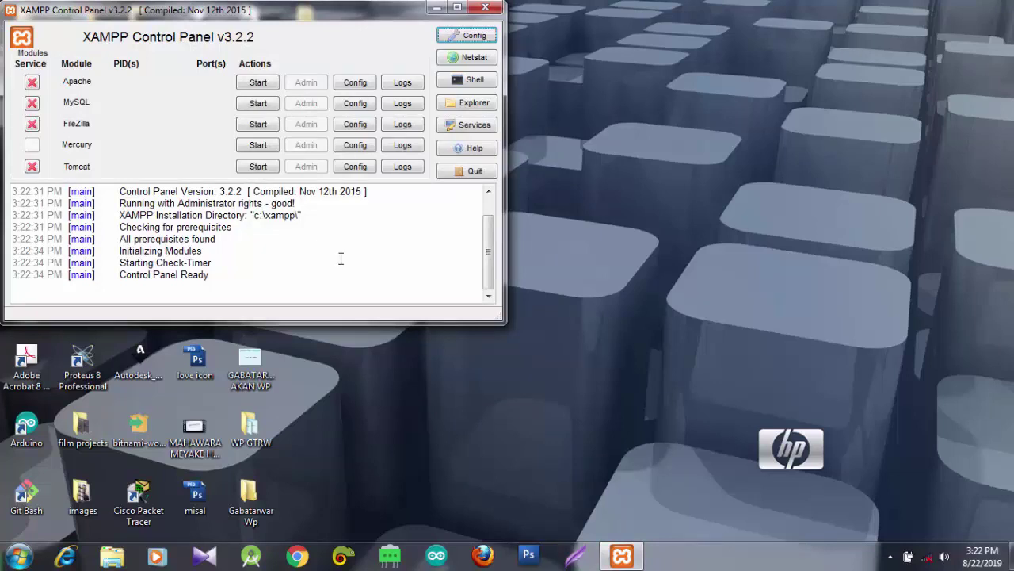
Start the Apache and MySQL modules, and minimize the control panel.
click(257, 82)
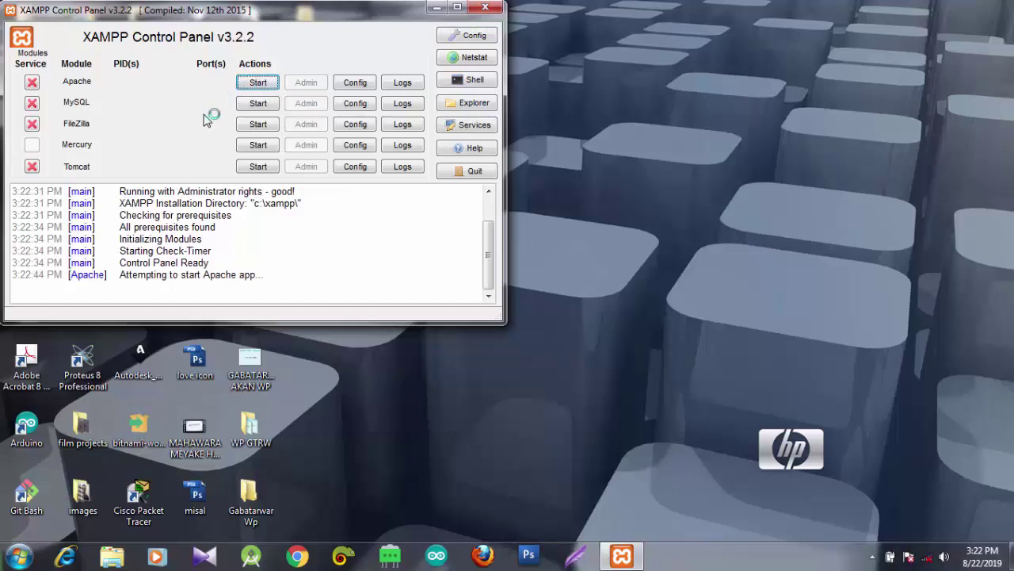
click(255, 105)
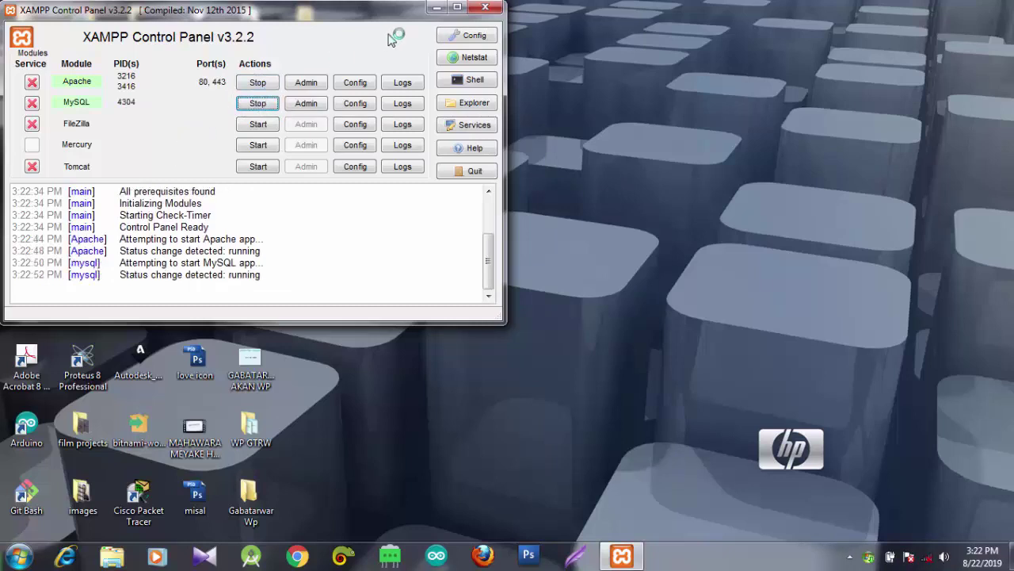
click(435, 8)
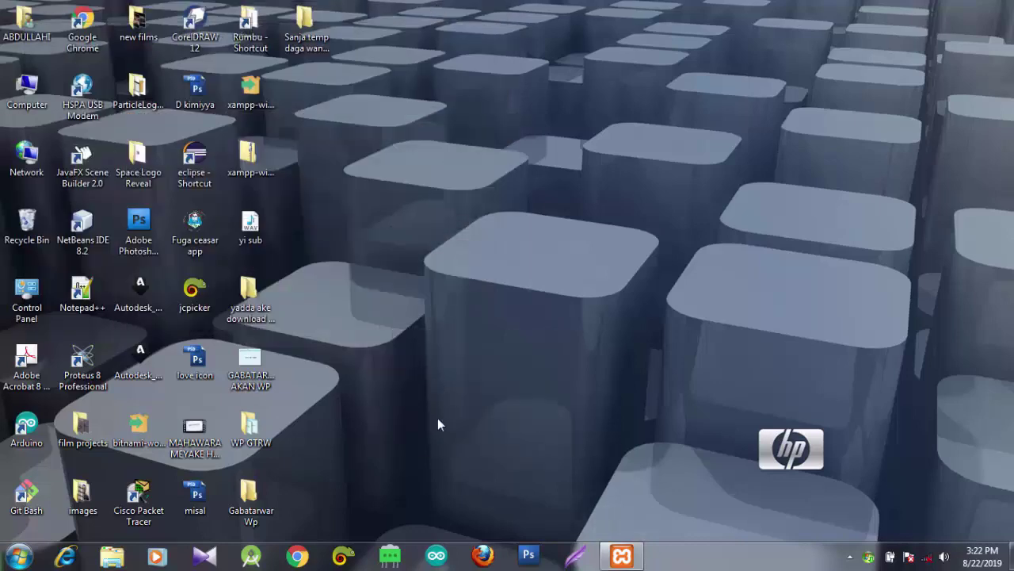
Switch to Google Chrome and load the local WordPress site at 127.0.0.1/wordpress.
click(298, 555)
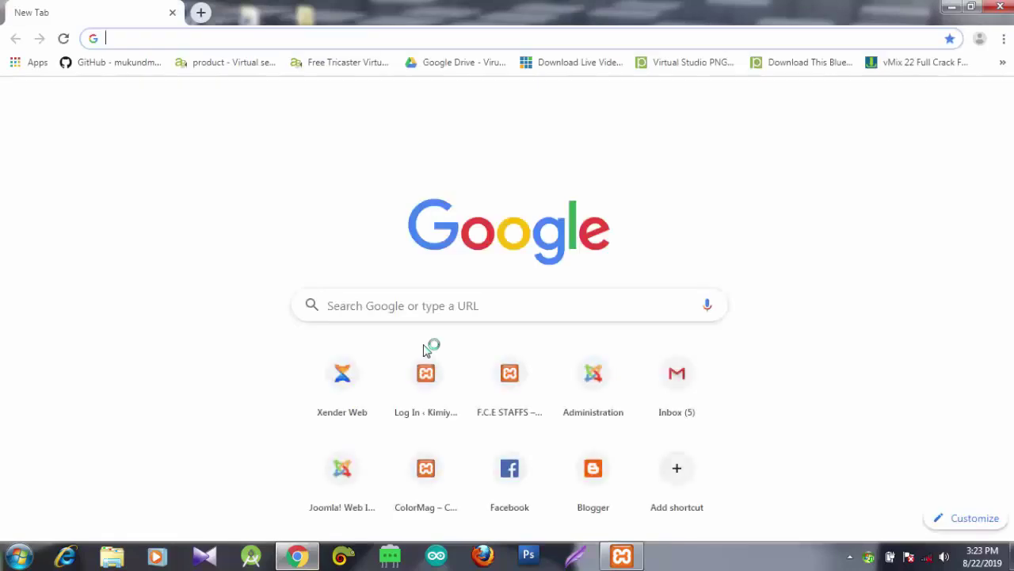
text(12)
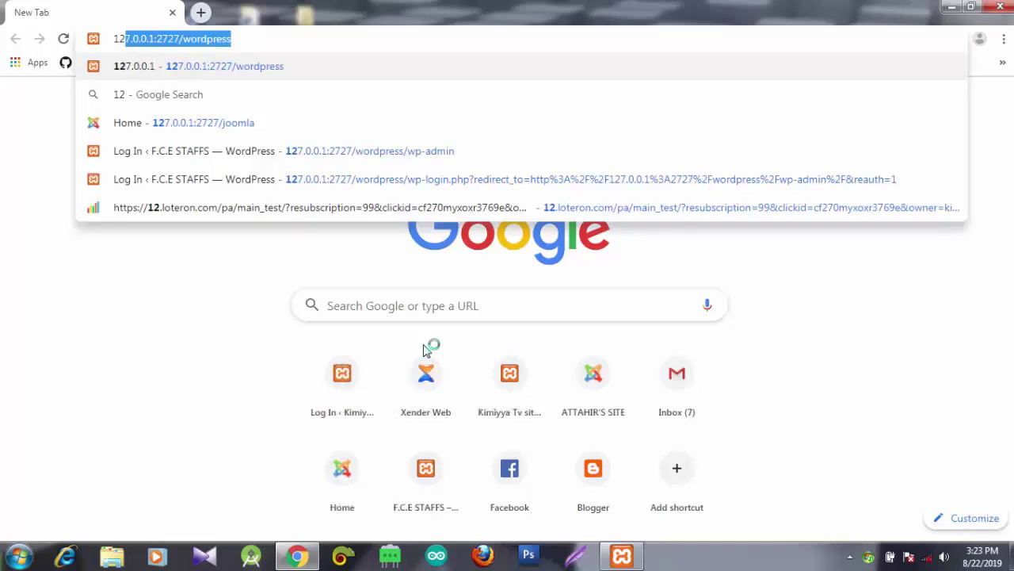
text(7)
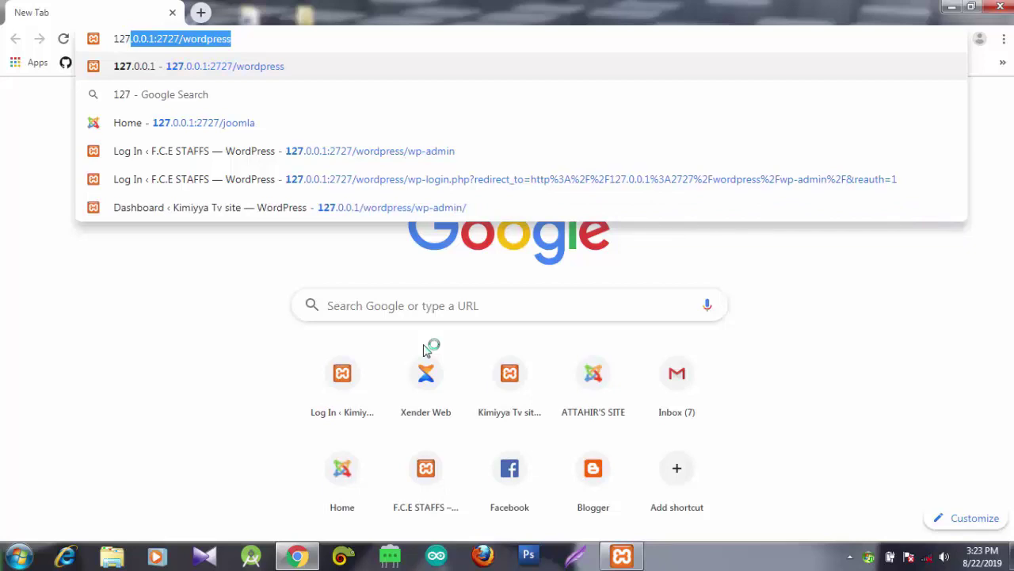
text(.0)
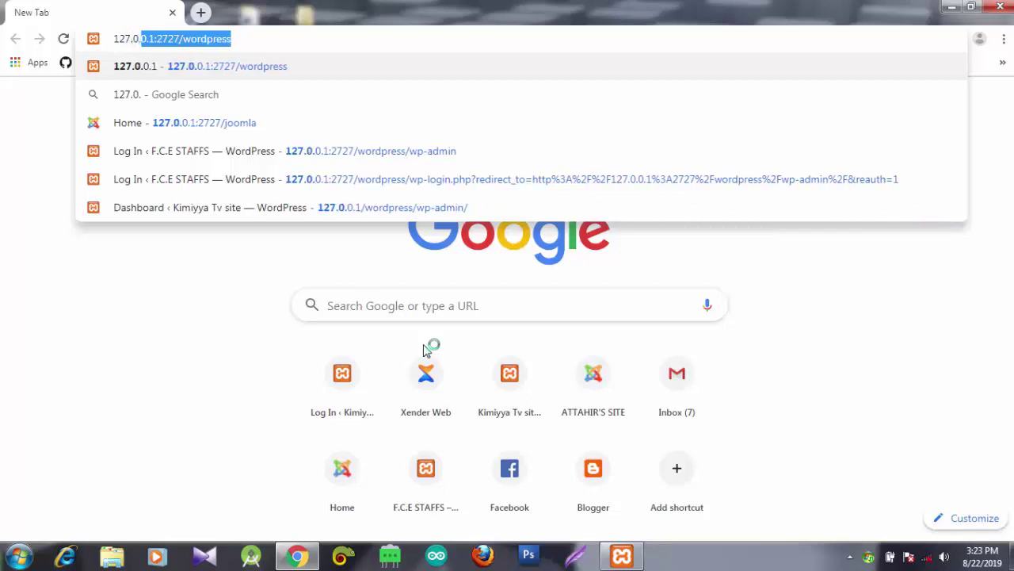
text(.0)
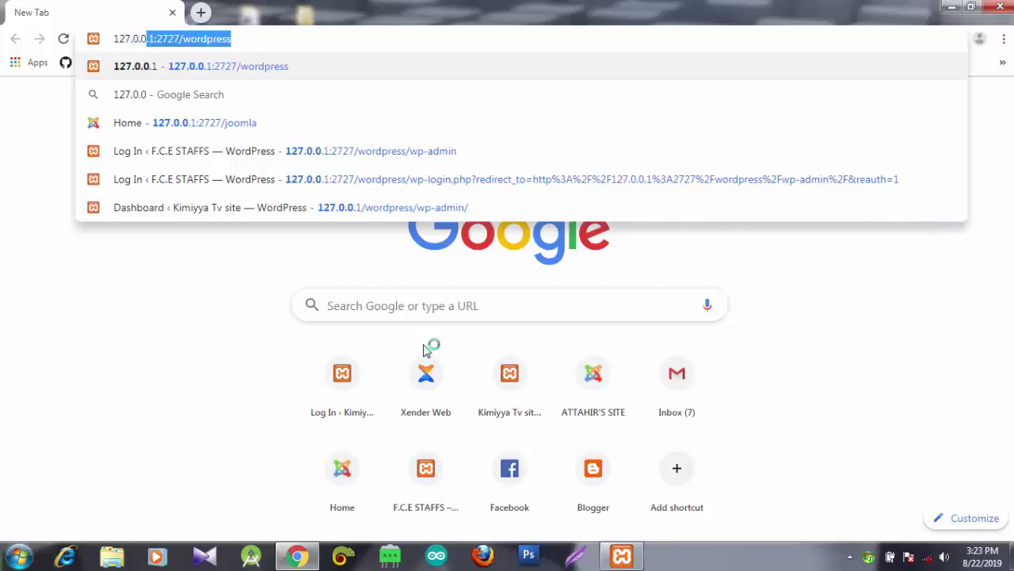
text(.1)
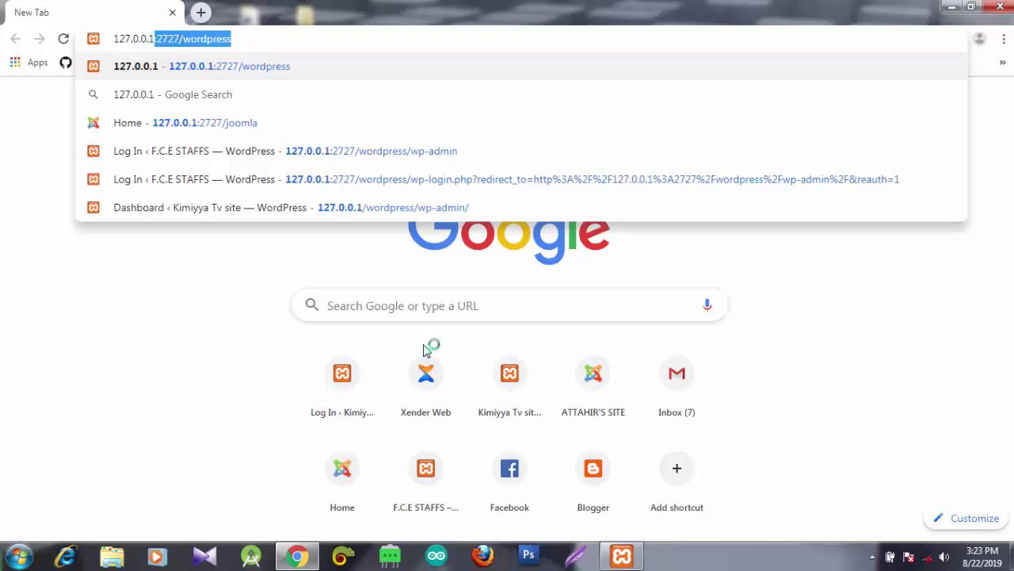
text(:)
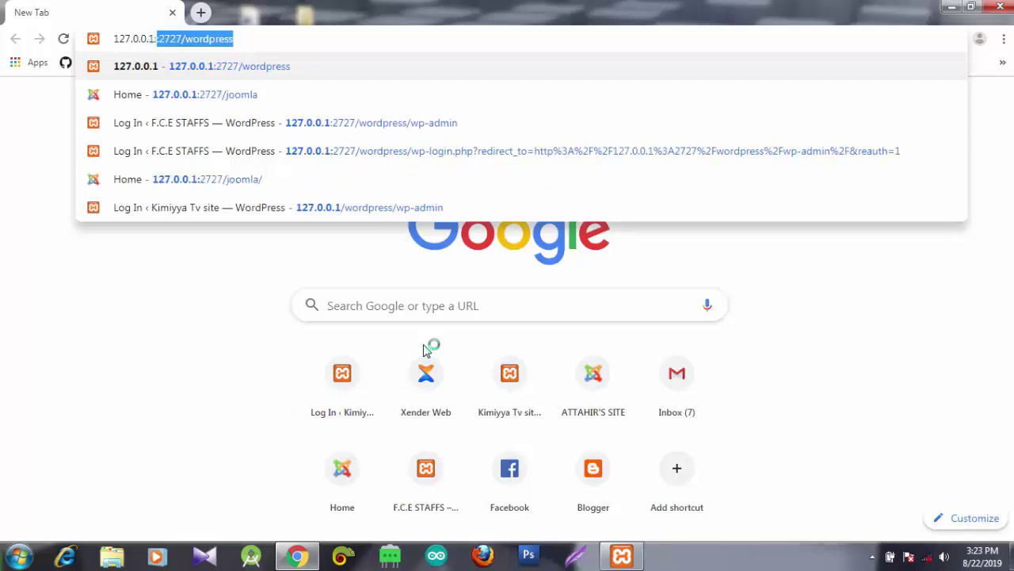
text(/)
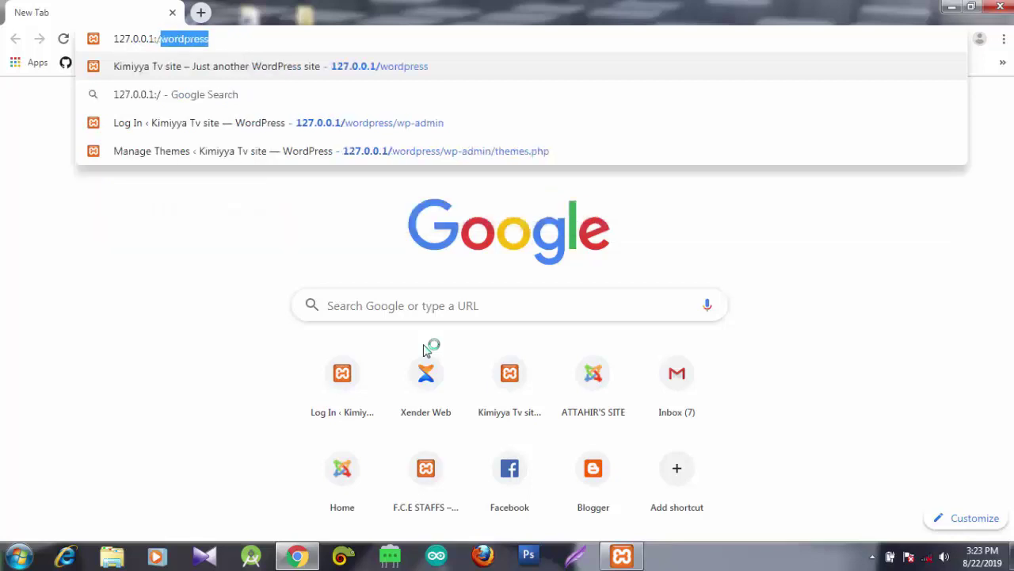
key(Right)
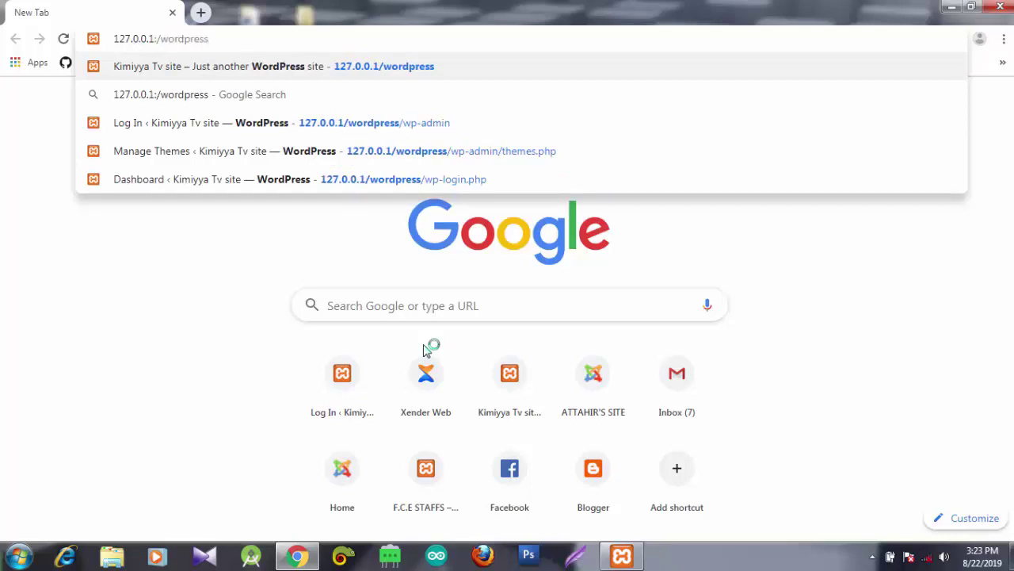
key(ctrl+a)
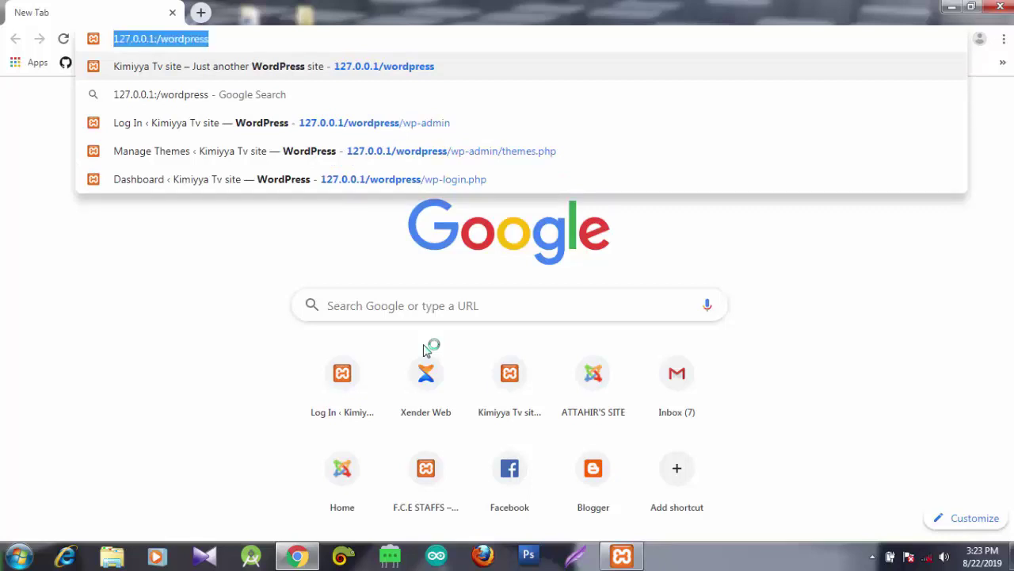
key(Return)
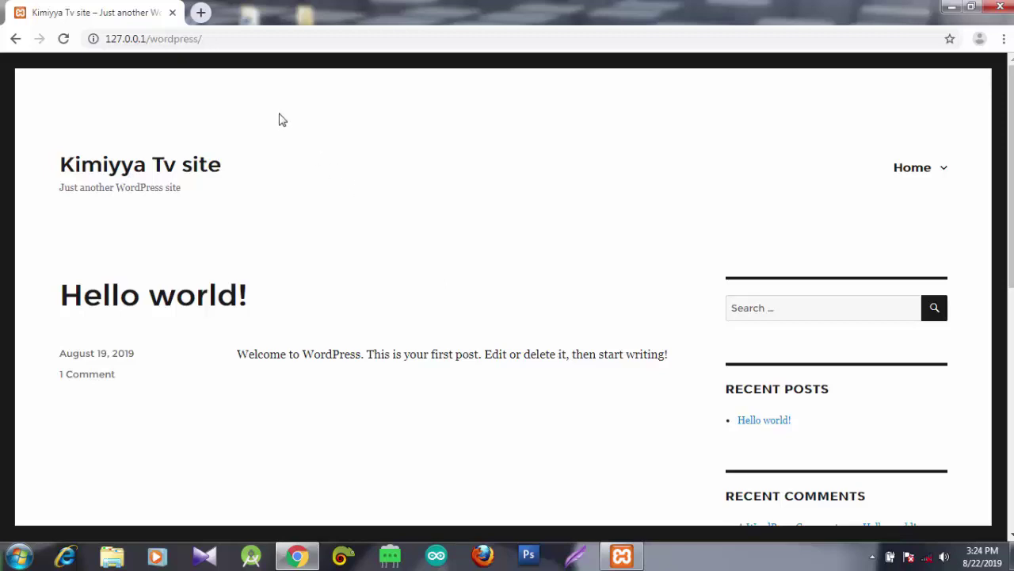
Go to the site's admin login page at 127.0.0.1/wordpress/wp-admin.
click(246, 44)
click(245, 45)
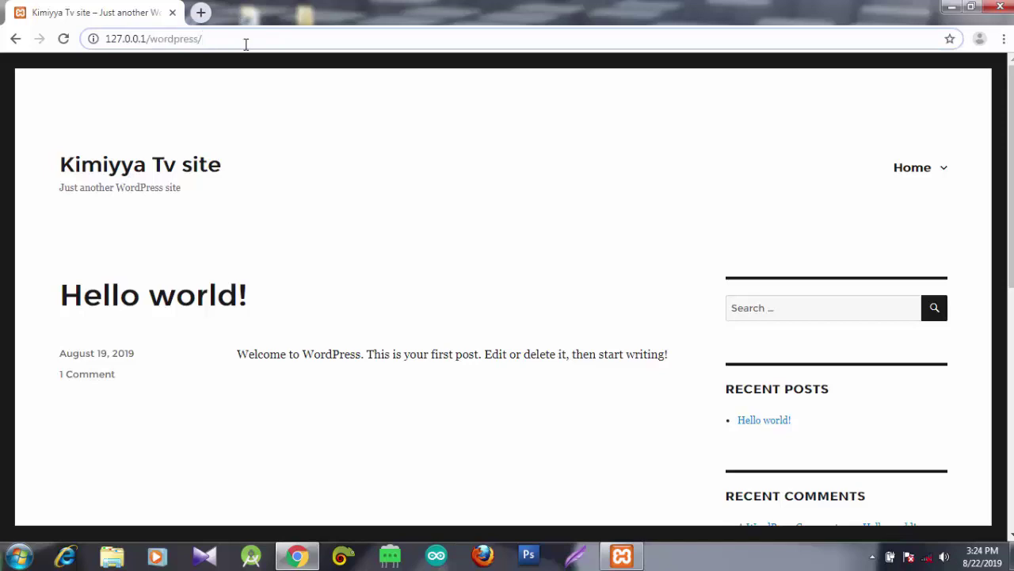
text(w)
key(Right)
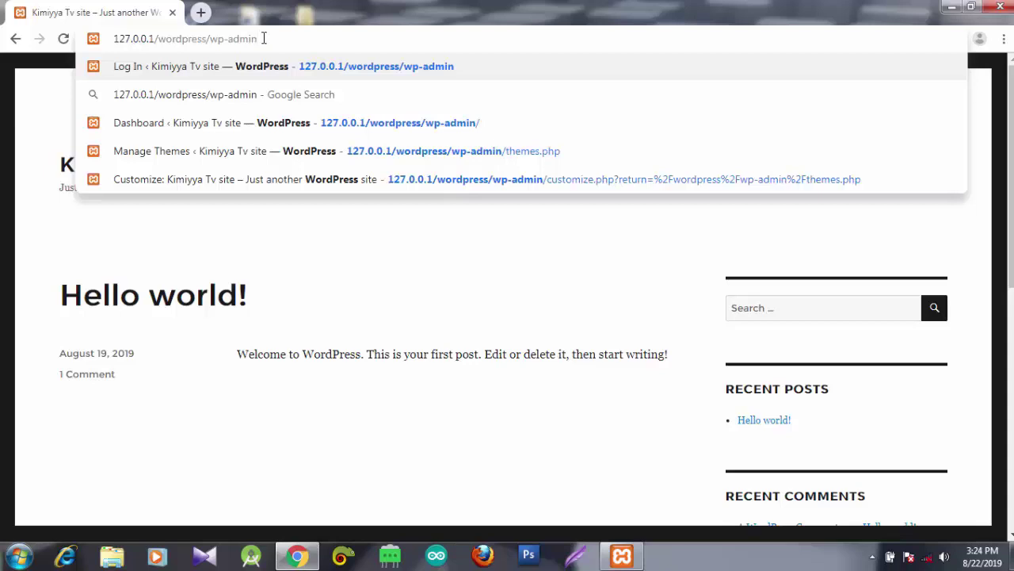
key(Return)
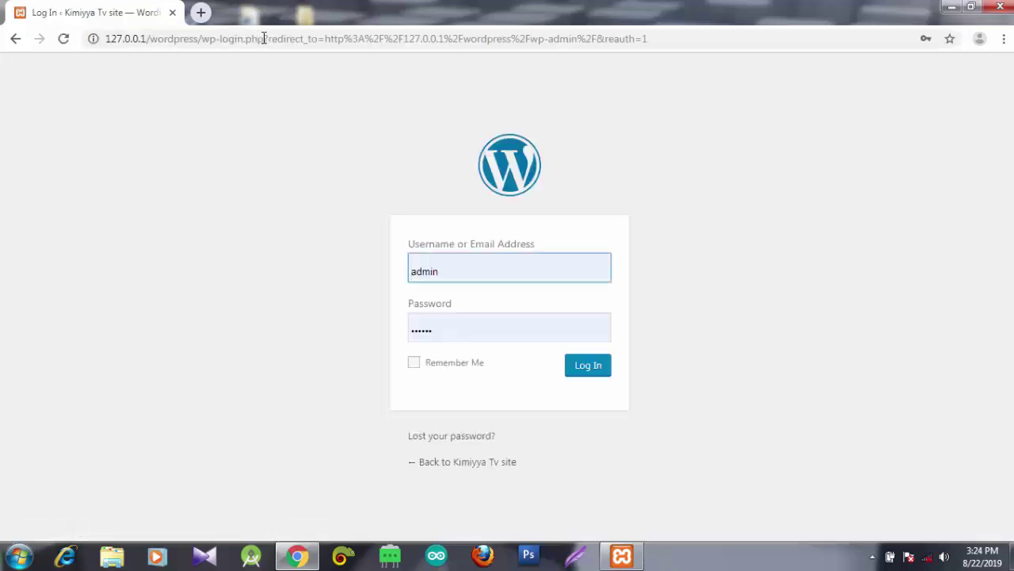
Log in to WordPress as admin, filling the username and password fields from the saved login.
click(452, 272)
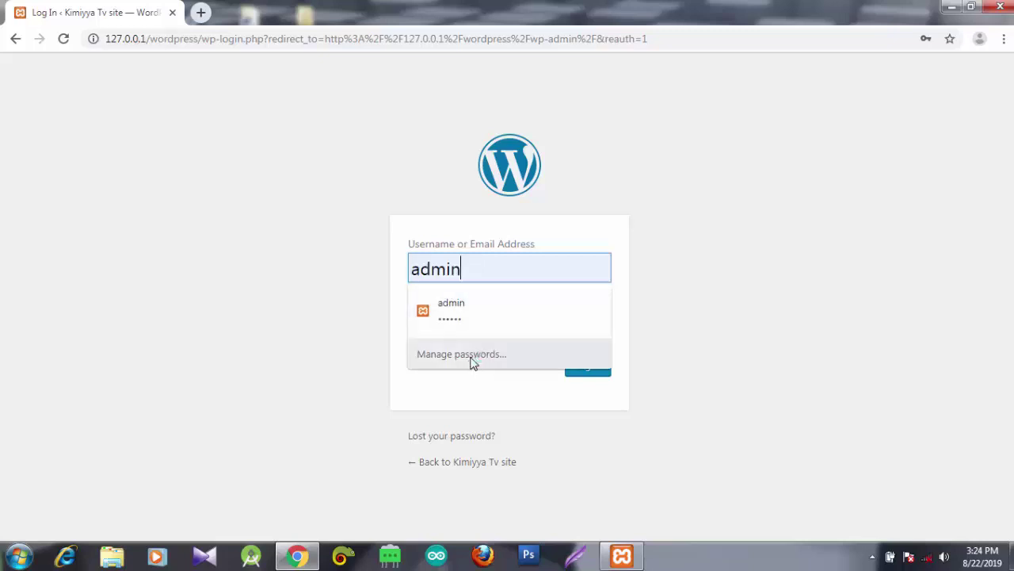
click(464, 311)
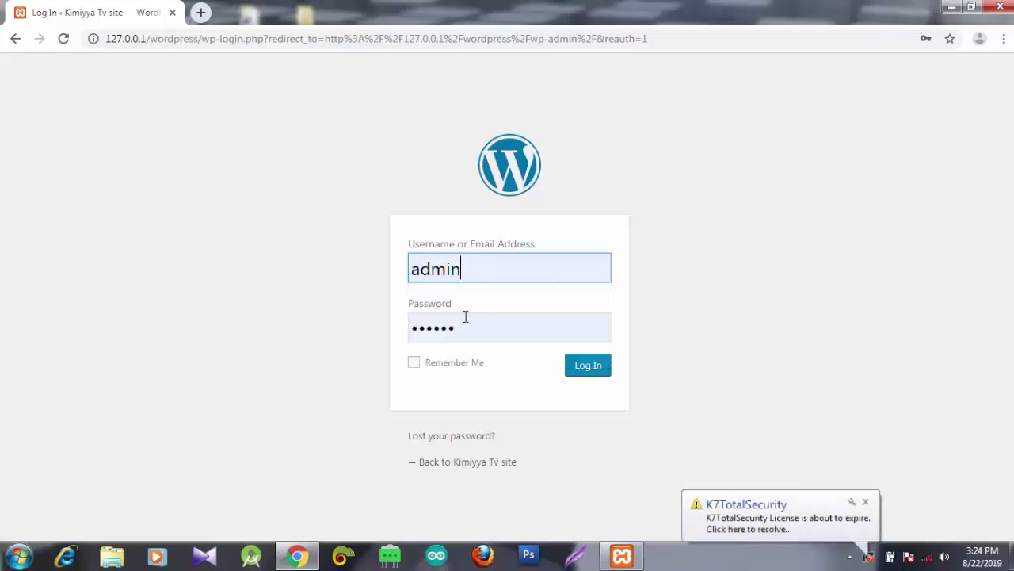
click(471, 328)
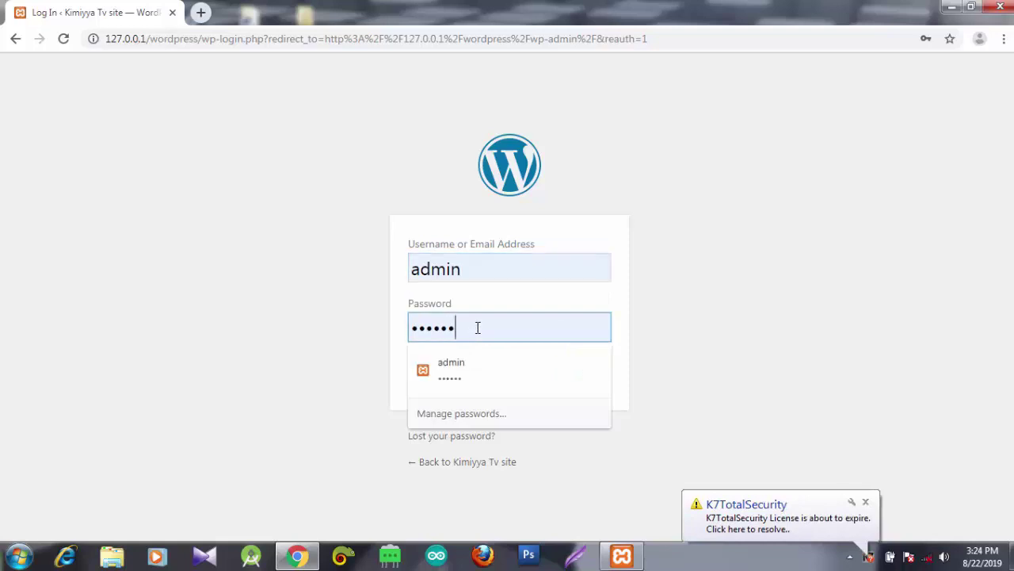
click(675, 318)
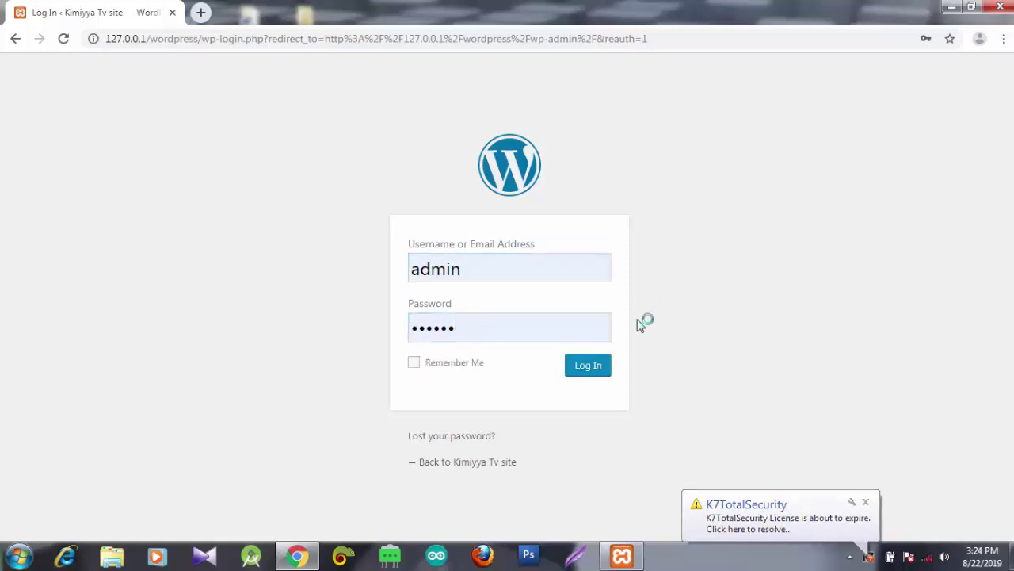
click(594, 366)
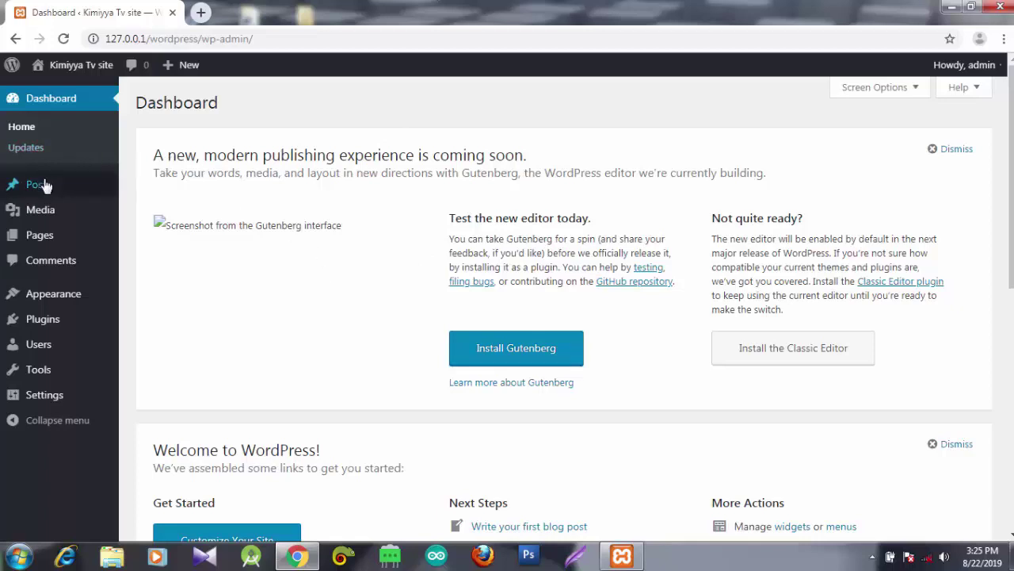
Add a new post category named "Siyasa" with no parent category.
mouse_move(43, 190)
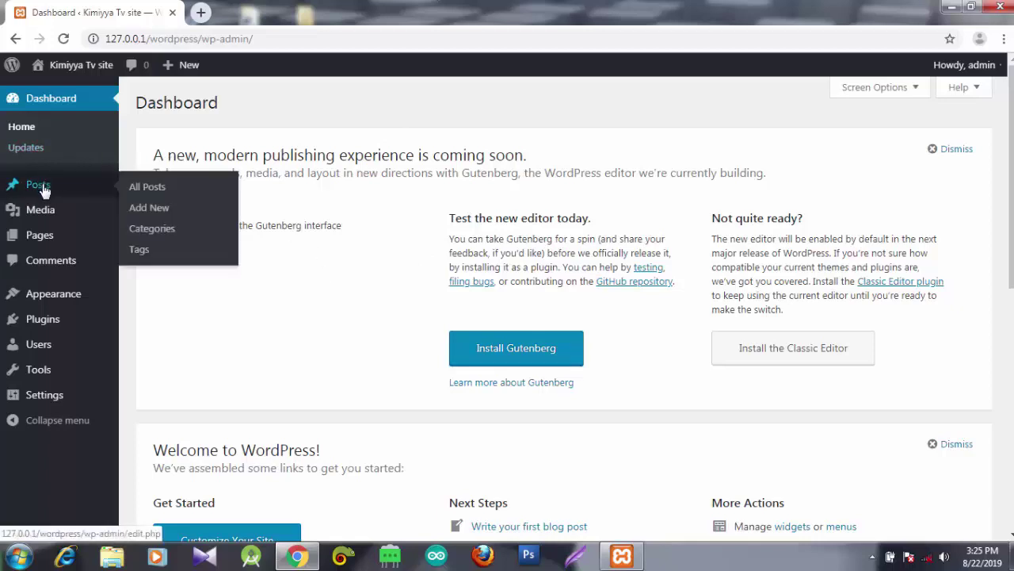
click(161, 229)
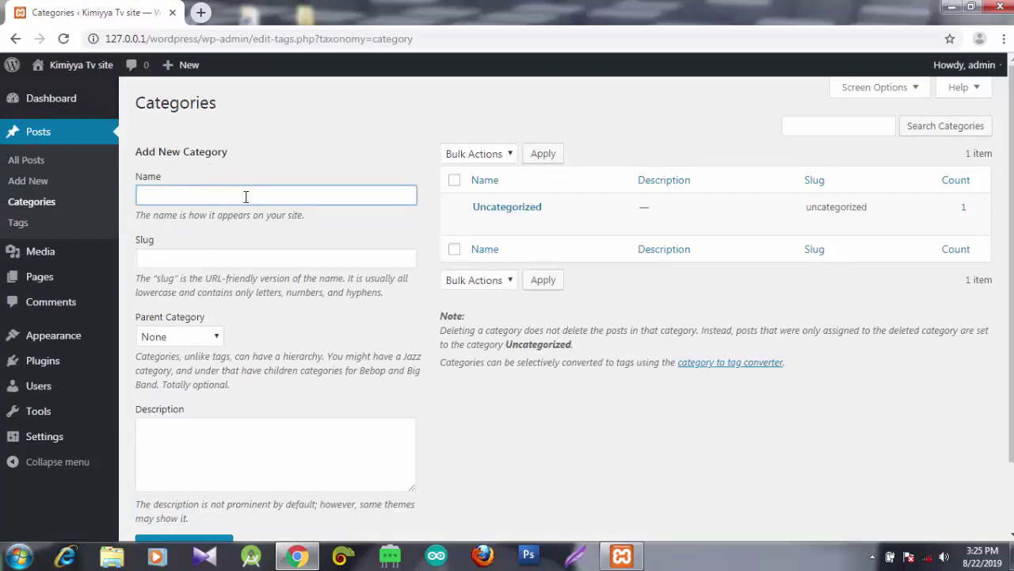
text(Siyasa)
key(Return)
click(211, 338)
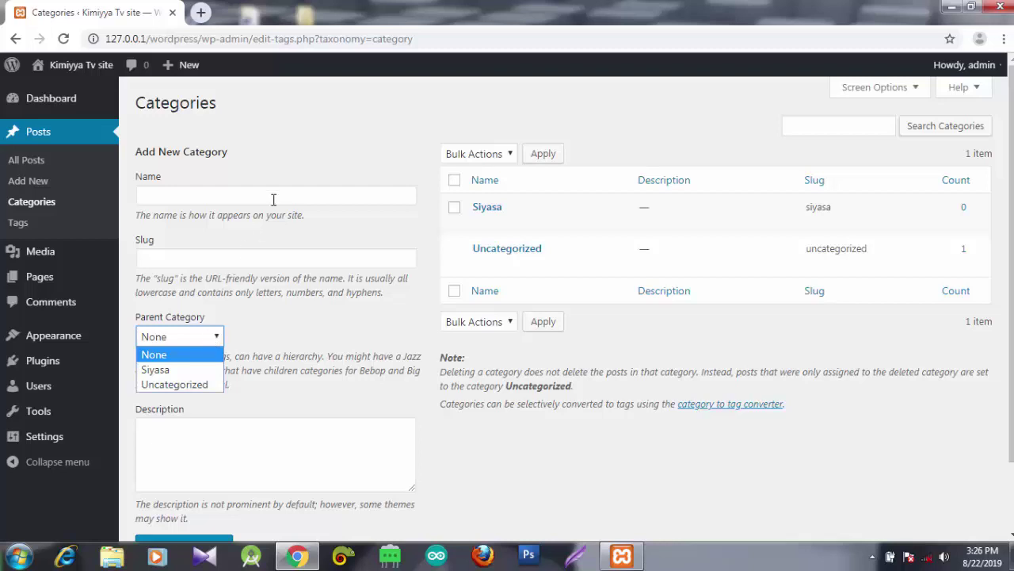
click(312, 215)
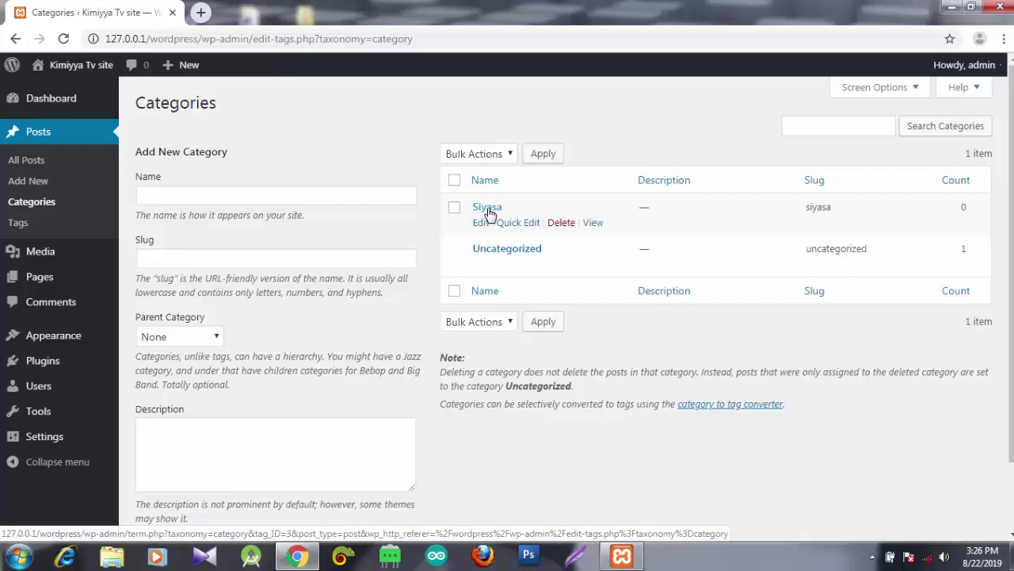
Add another post category named "Wasanni".
click(176, 194)
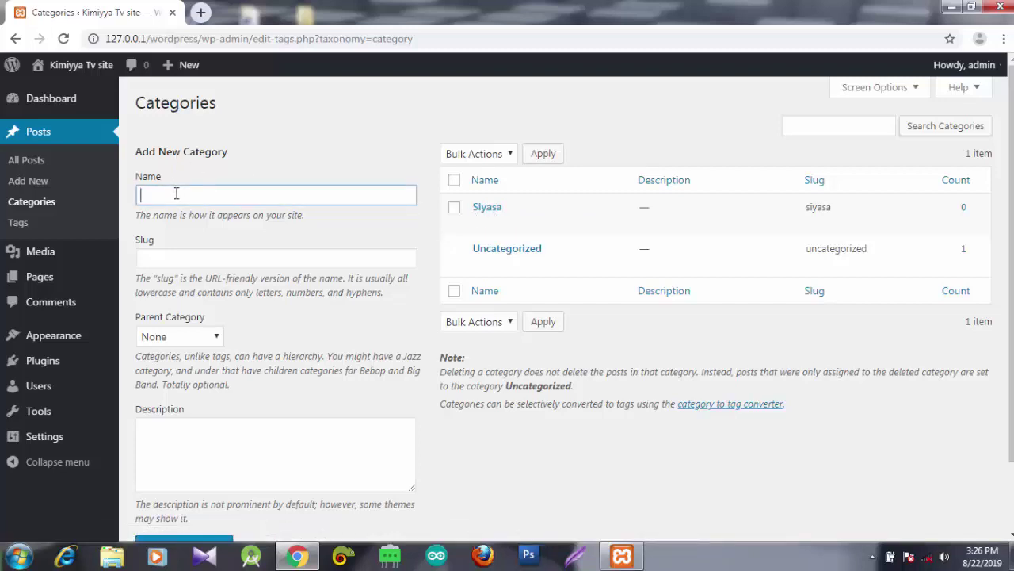
text(Wasa)
text(na)
key(Return)
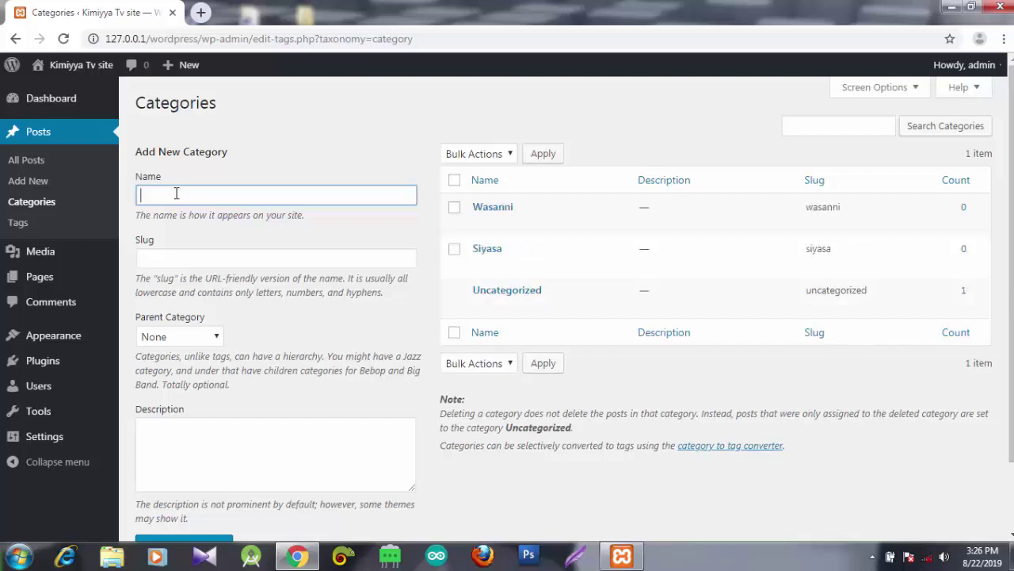
Add a third post category named "Kimiyya da Fasaha".
mouse_move(493, 216)
text(Kimiyya da)
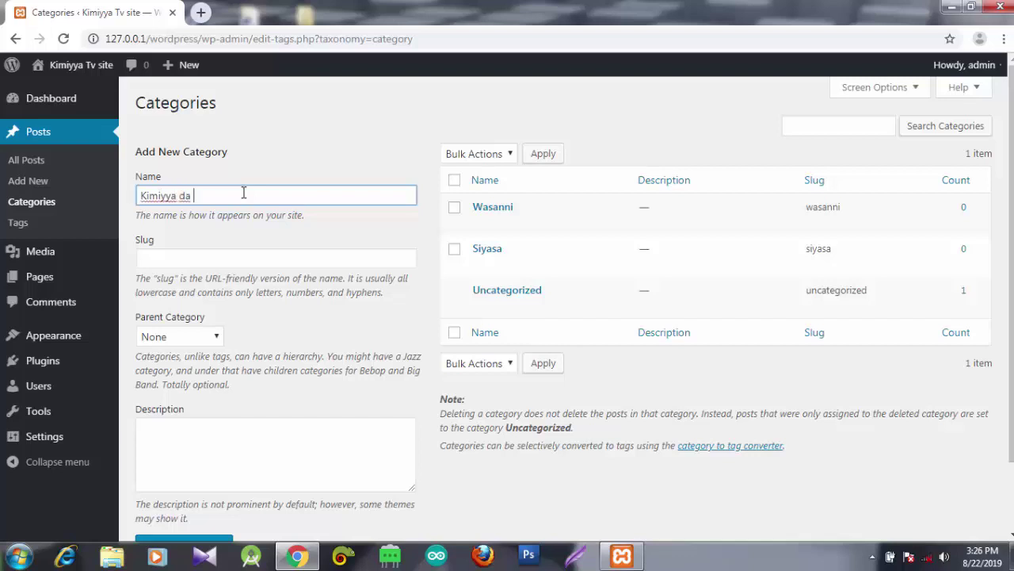
text( Fasaha)
key(Return)
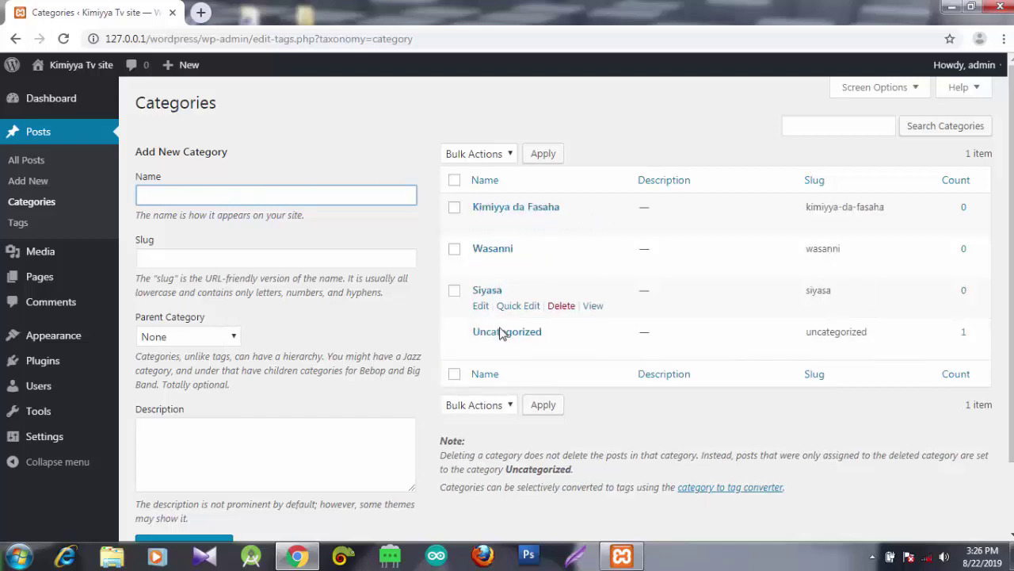
Create a new post and title it "Kimiyya Da Fasaha A kasar Hausa".
mouse_move(502, 353)
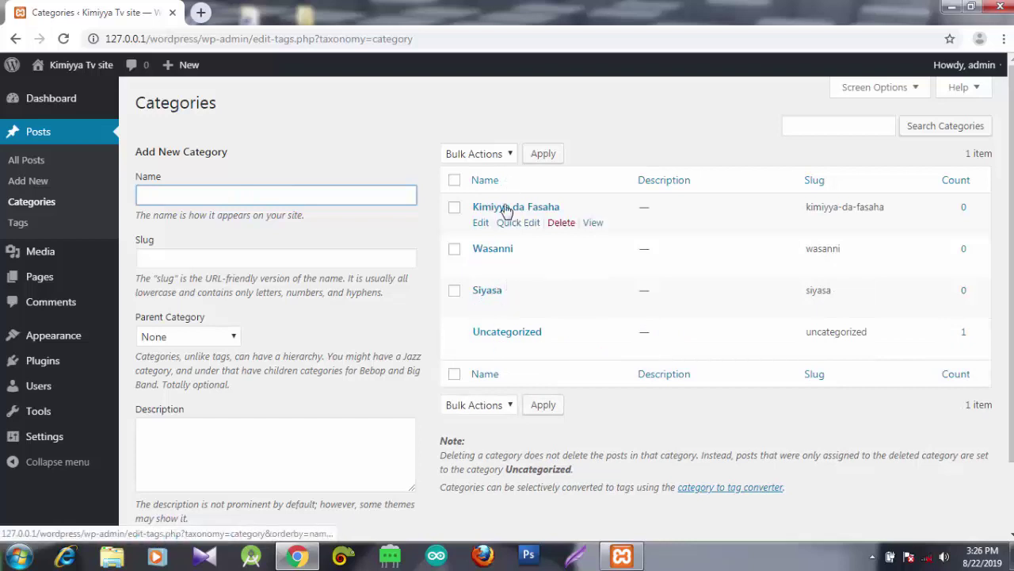
mouse_move(499, 276)
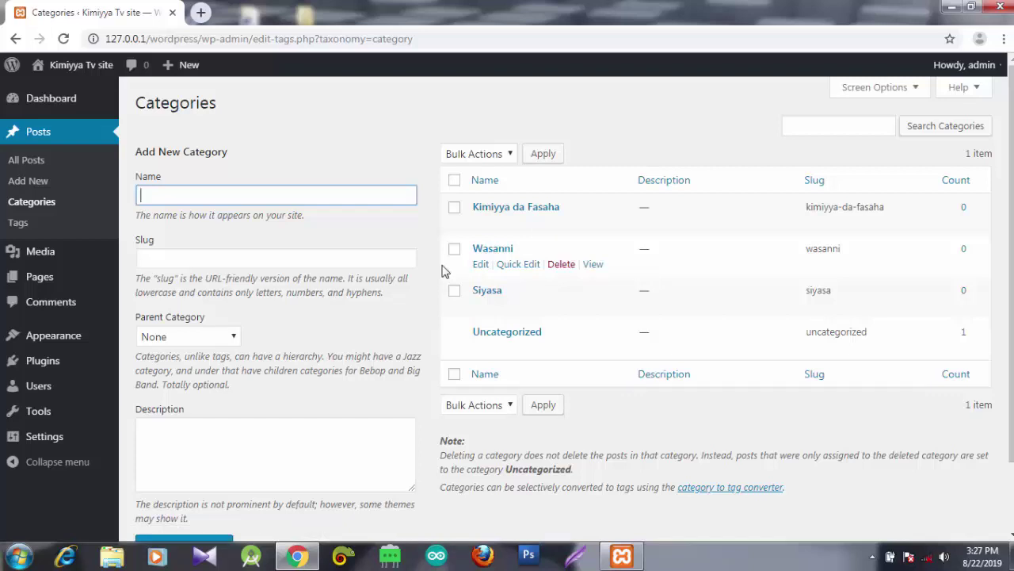
click(180, 79)
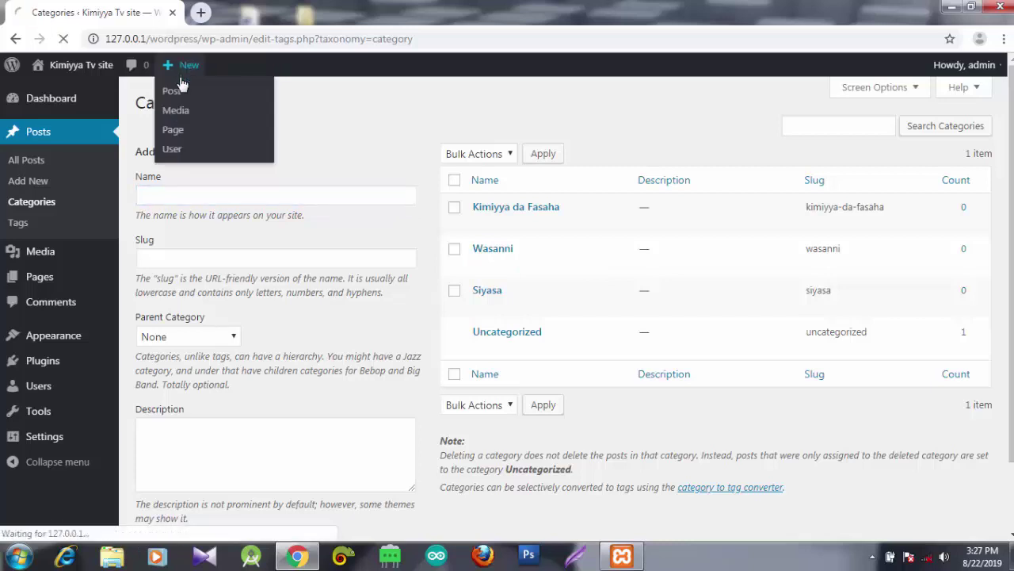
click(180, 93)
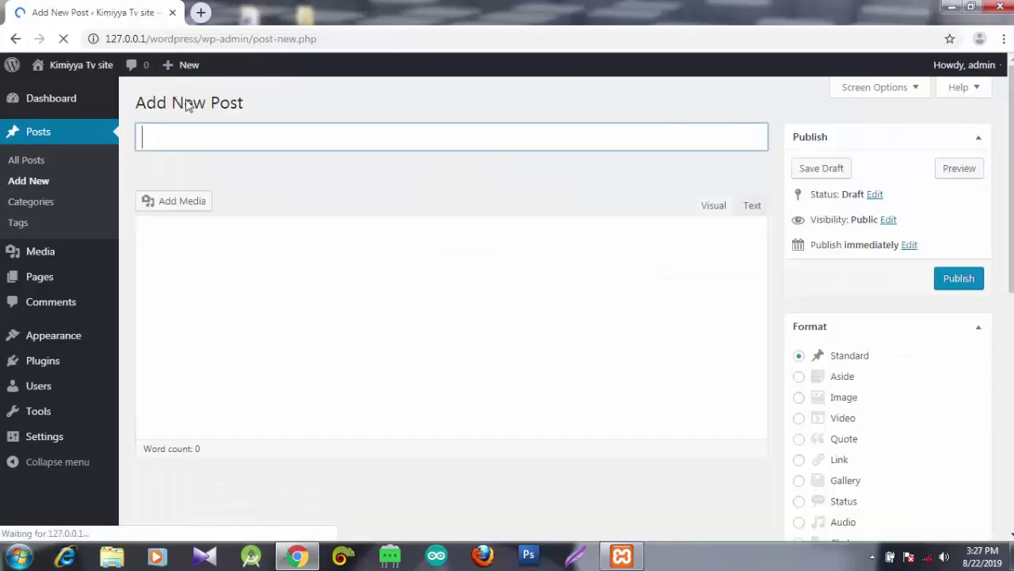
click(227, 138)
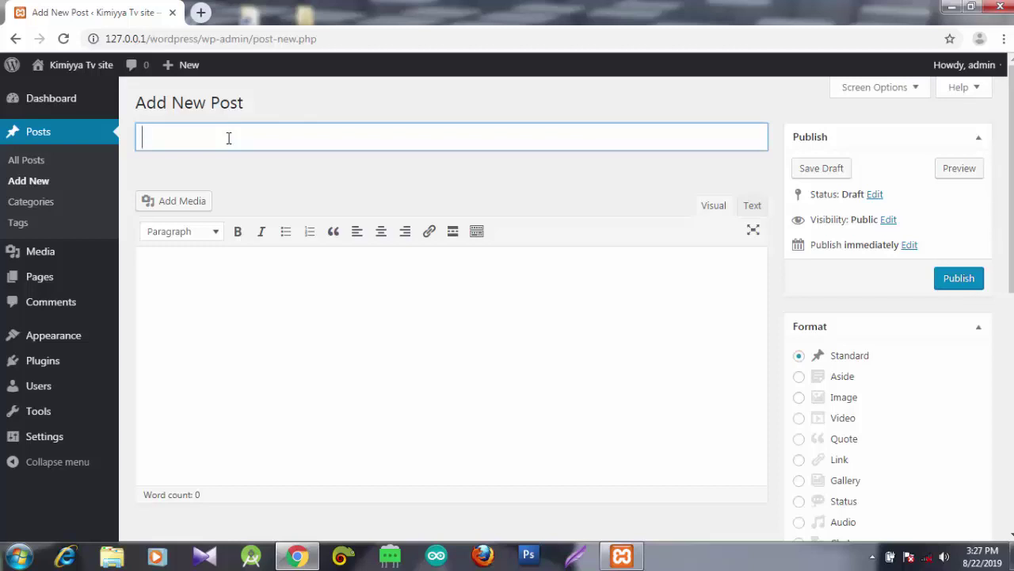
text(Kimiyya )
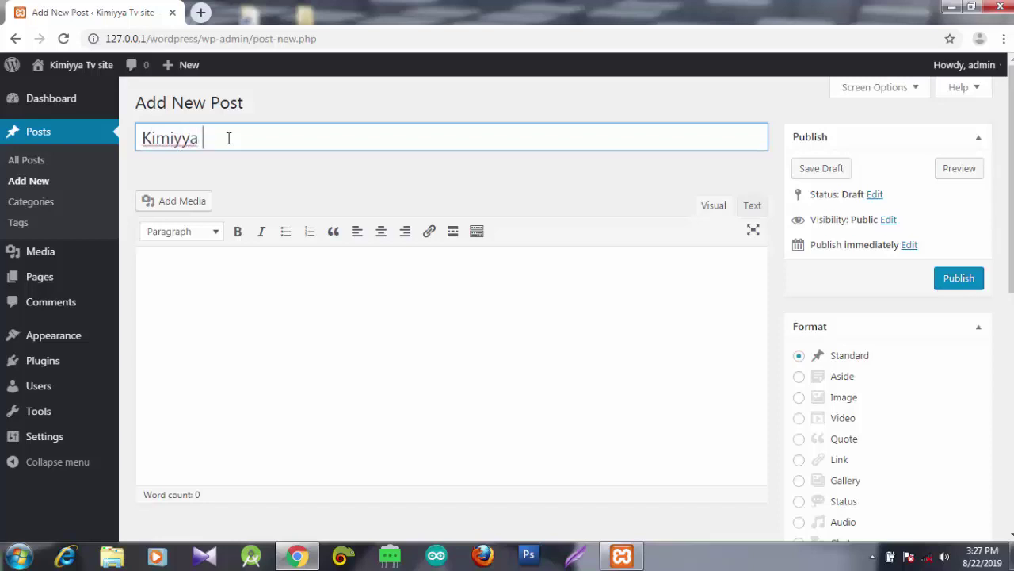
text(Da Fasaha A kasar )
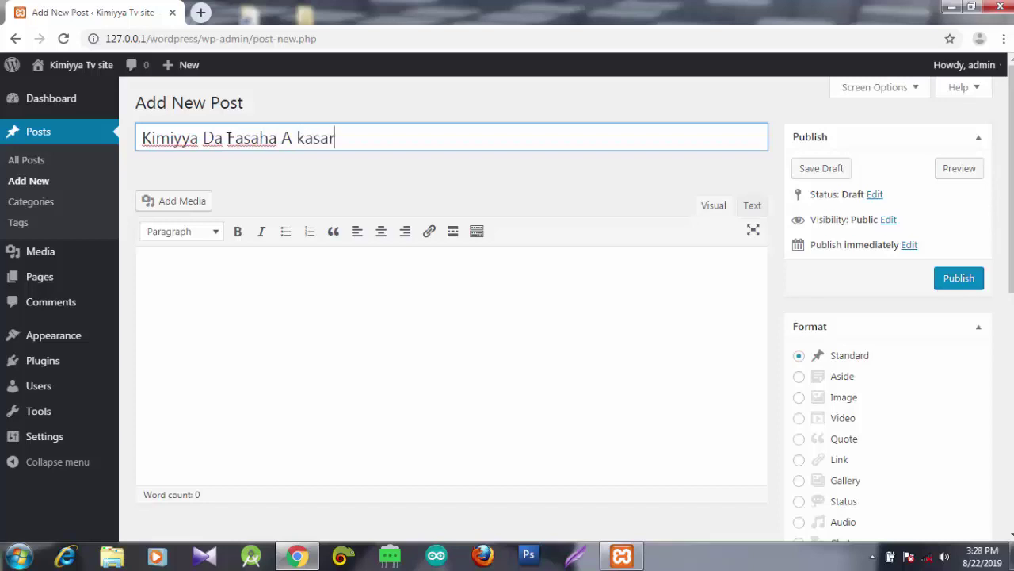
text(Hausa)
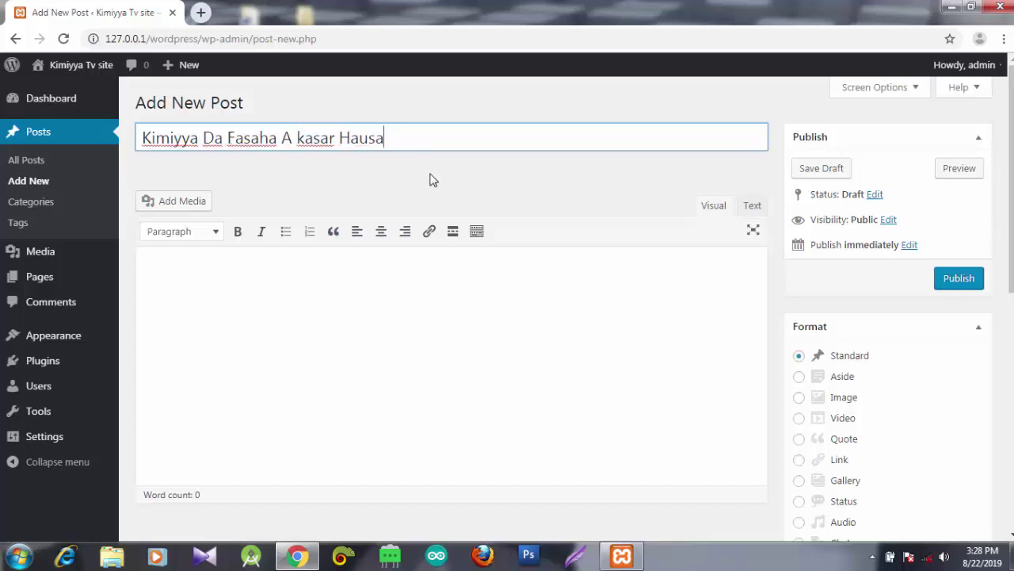
Write "Assalamu Alaikum" as the opening text in the post body.
click(396, 310)
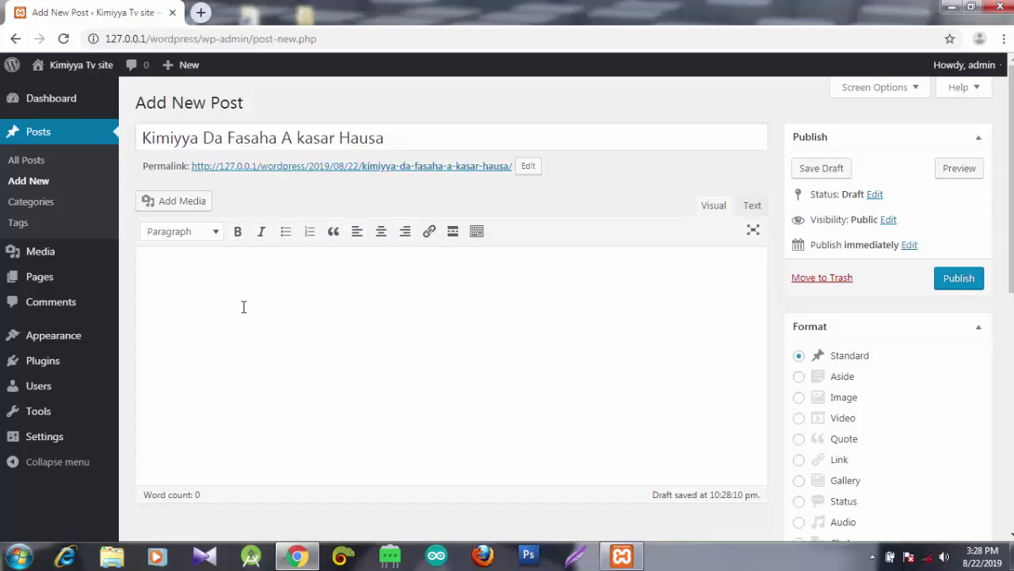
text(Assalamu Al)
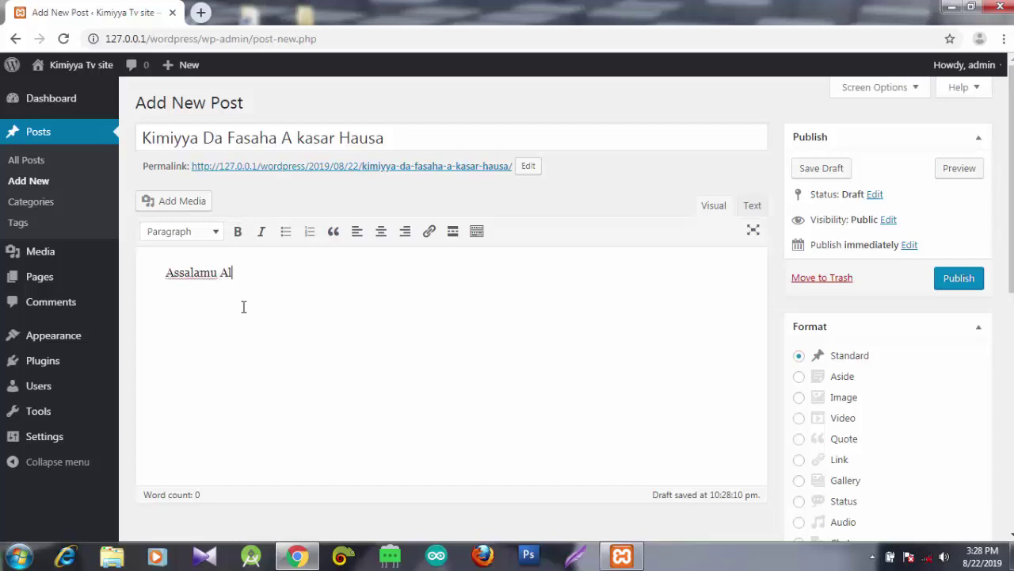
text(aikum)
Format the "Assalamu Alaikum" greeting in the post body as bold and italic.
drag(269, 272, 164, 274)
click(238, 231)
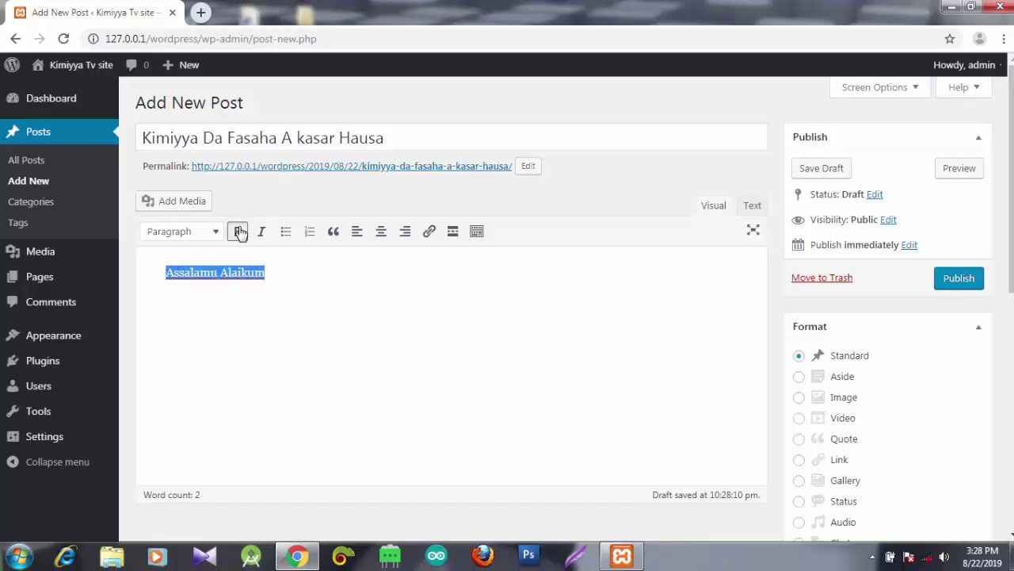
click(316, 305)
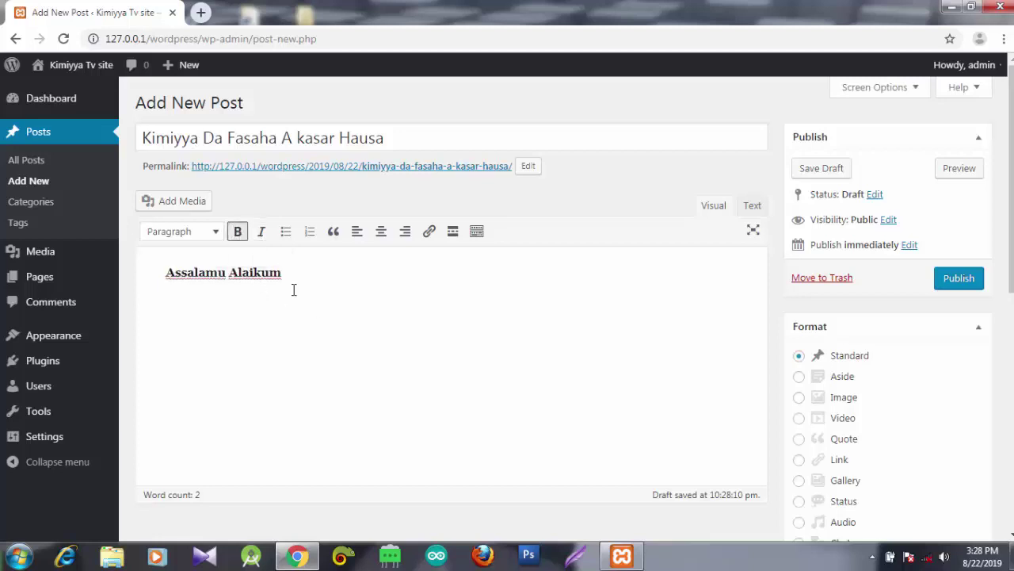
drag(285, 275, 164, 275)
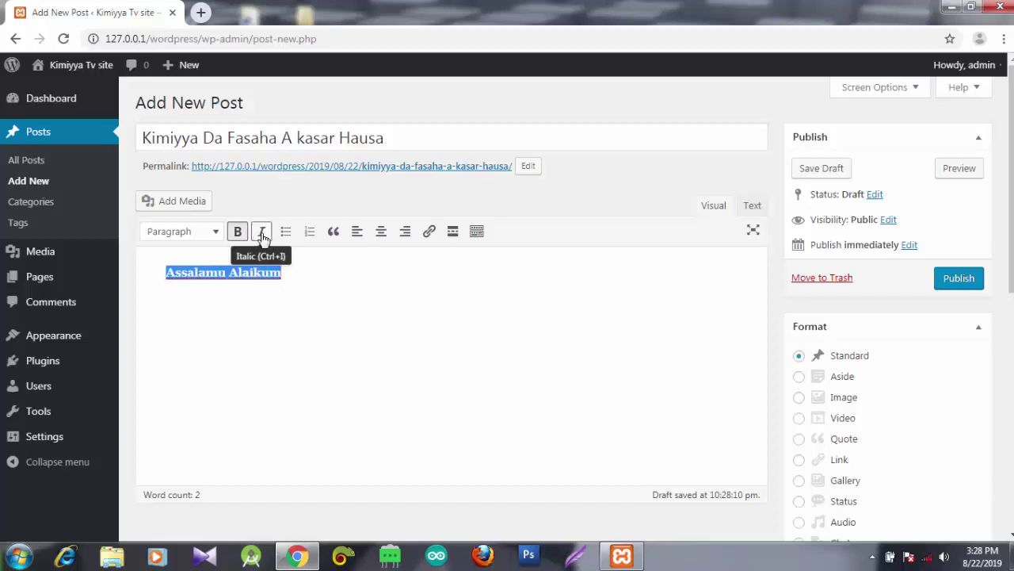
click(261, 234)
click(310, 279)
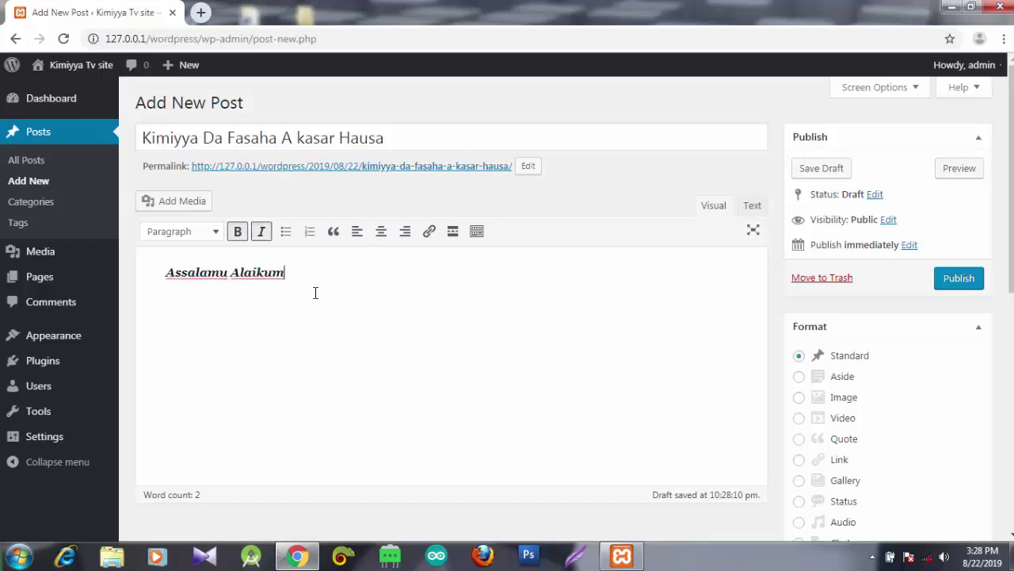
Upload the image artificial-intelligence-3382507__340 from Documents > Backgrounds > Tech background to the media library.
click(187, 202)
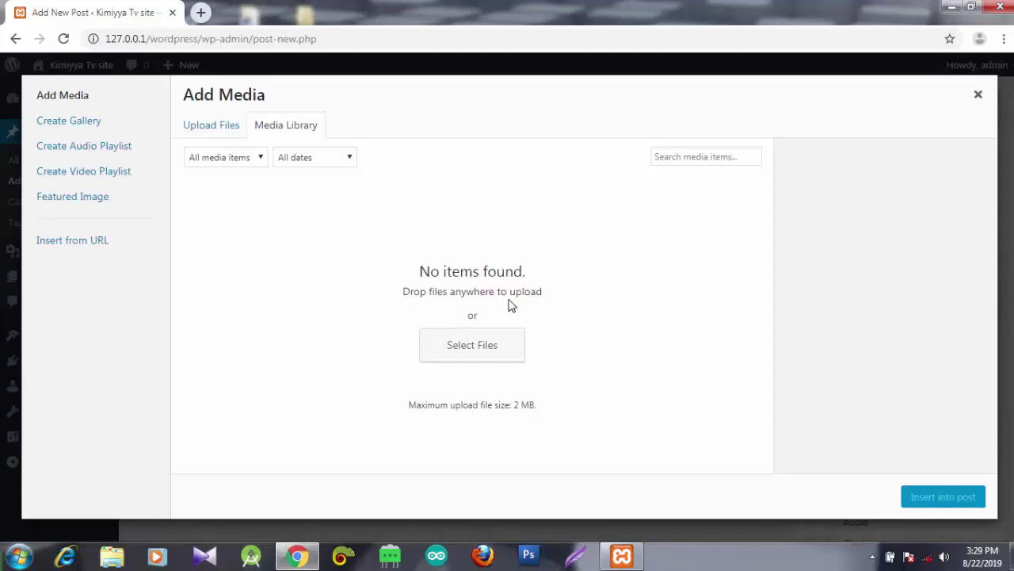
click(478, 340)
click(473, 343)
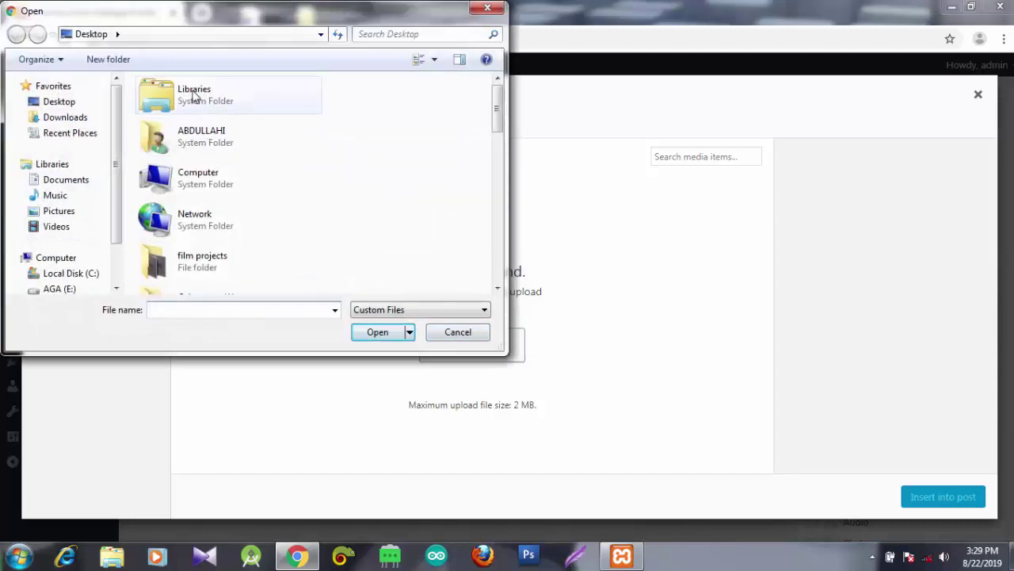
click(65, 180)
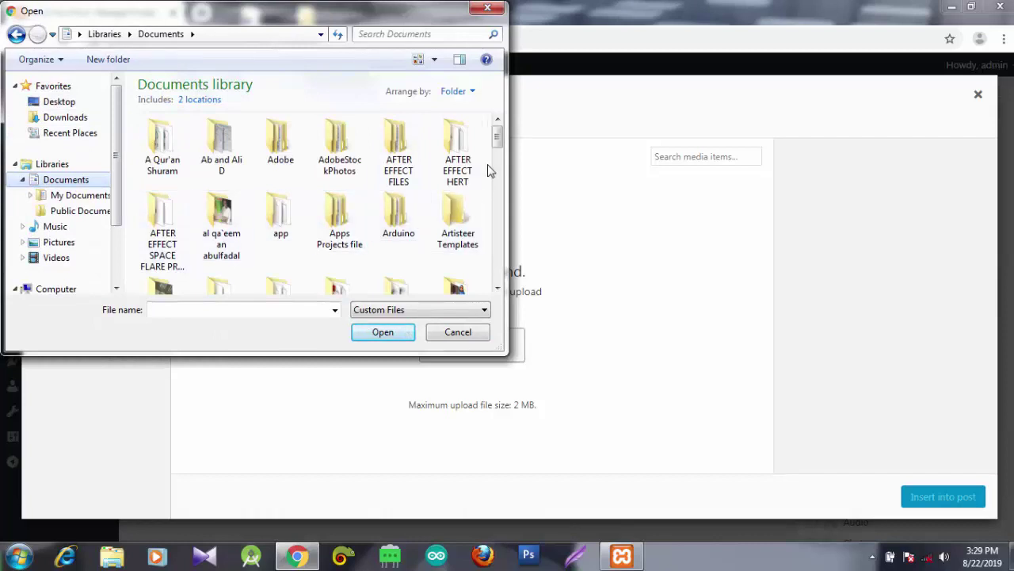
drag(497, 135, 498, 159)
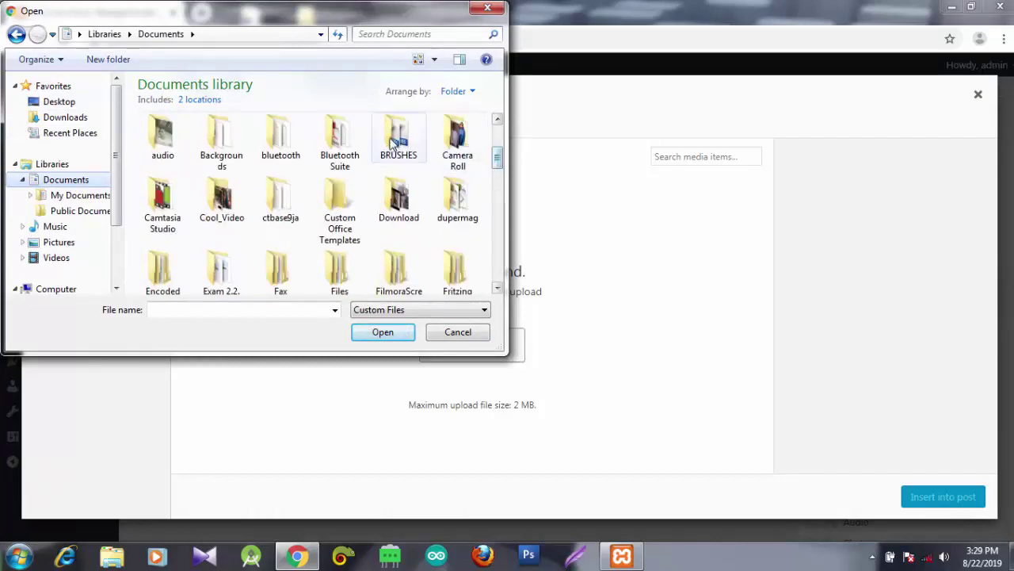
drag(499, 160, 500, 166)
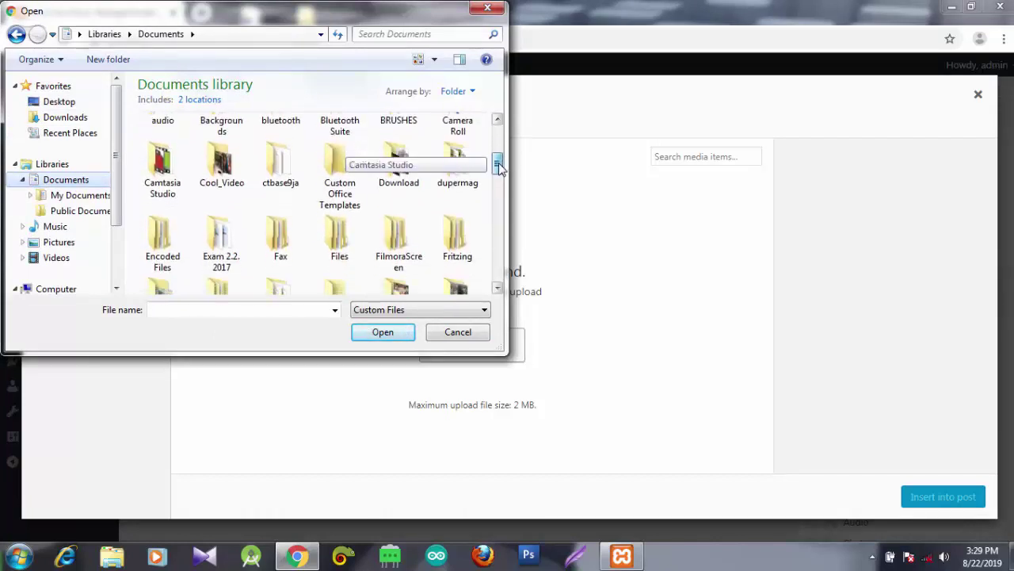
double_click(224, 126)
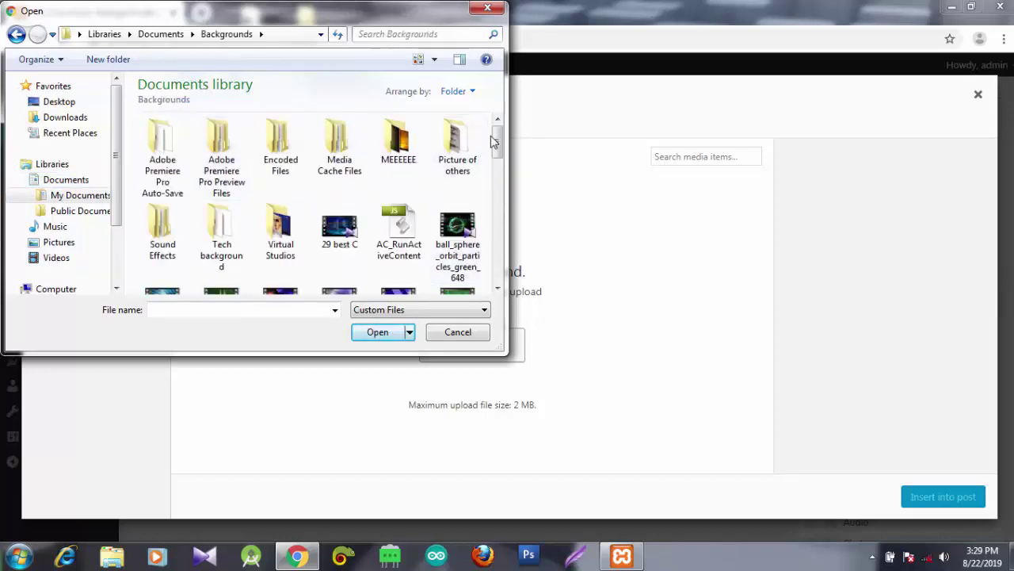
drag(497, 151, 497, 156)
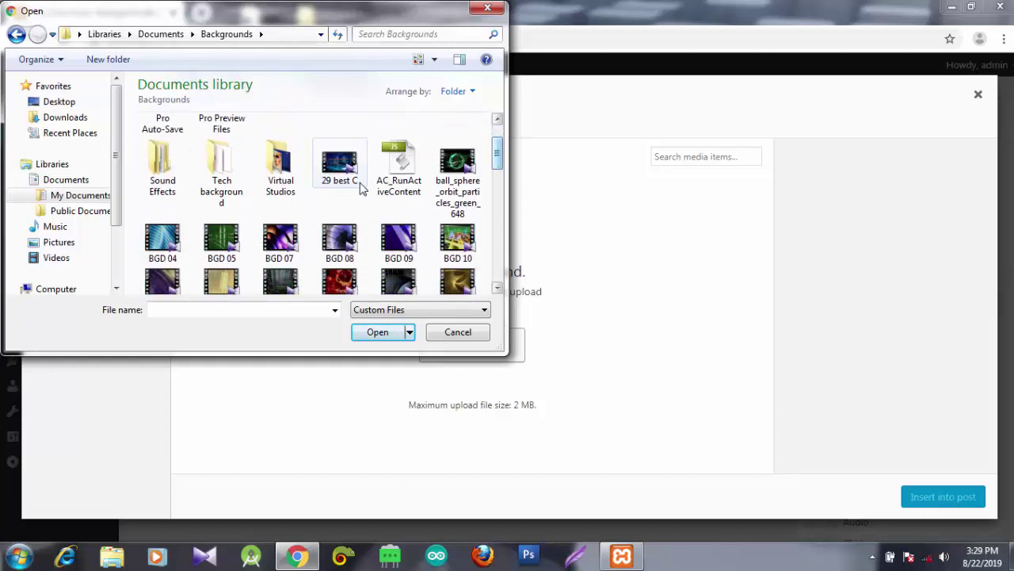
double_click(222, 162)
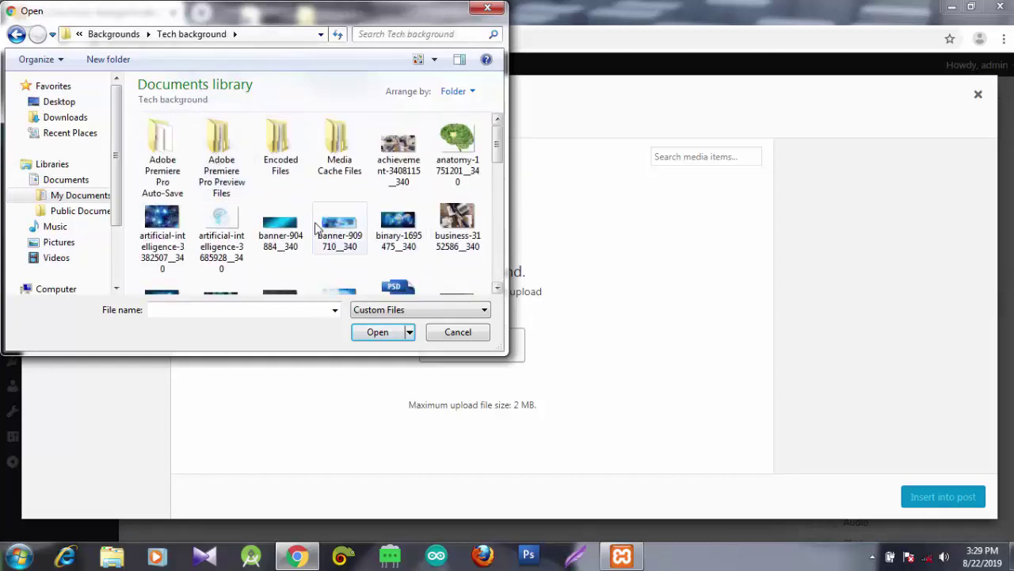
click(167, 228)
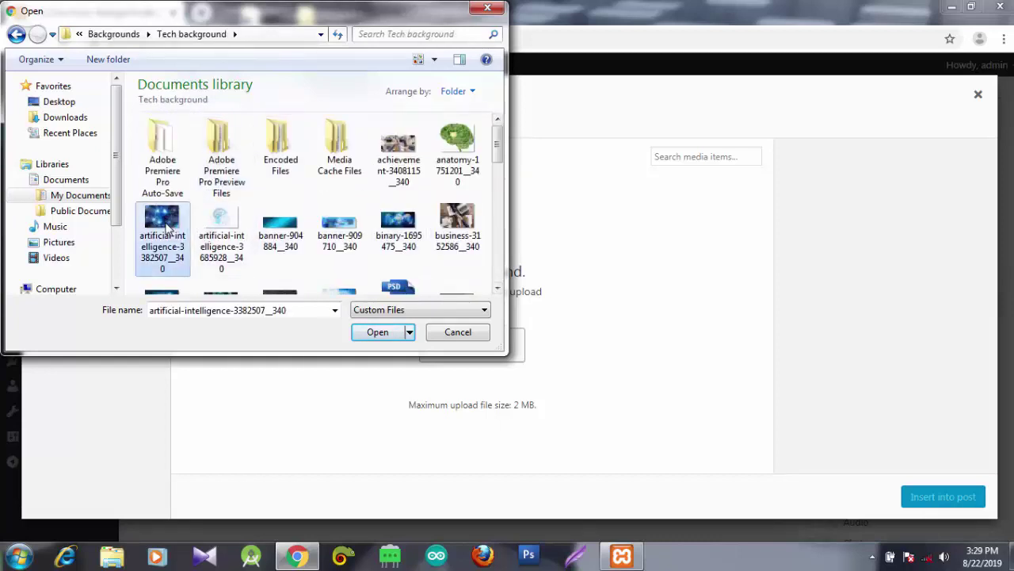
click(382, 333)
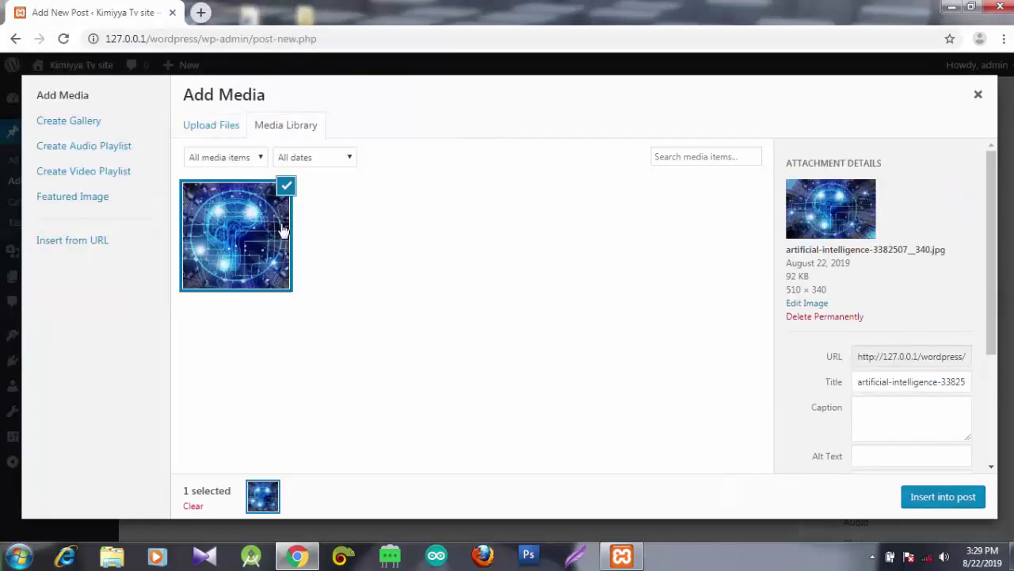
Insert the uploaded artificial-intelligence image into the post, keeping its alignment and link set to None.
click(245, 249)
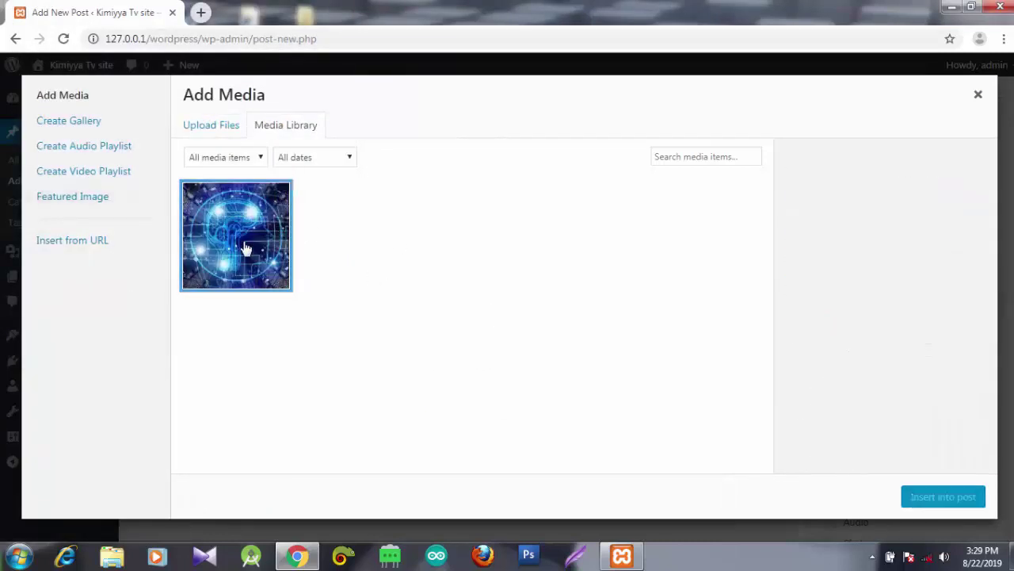
click(252, 246)
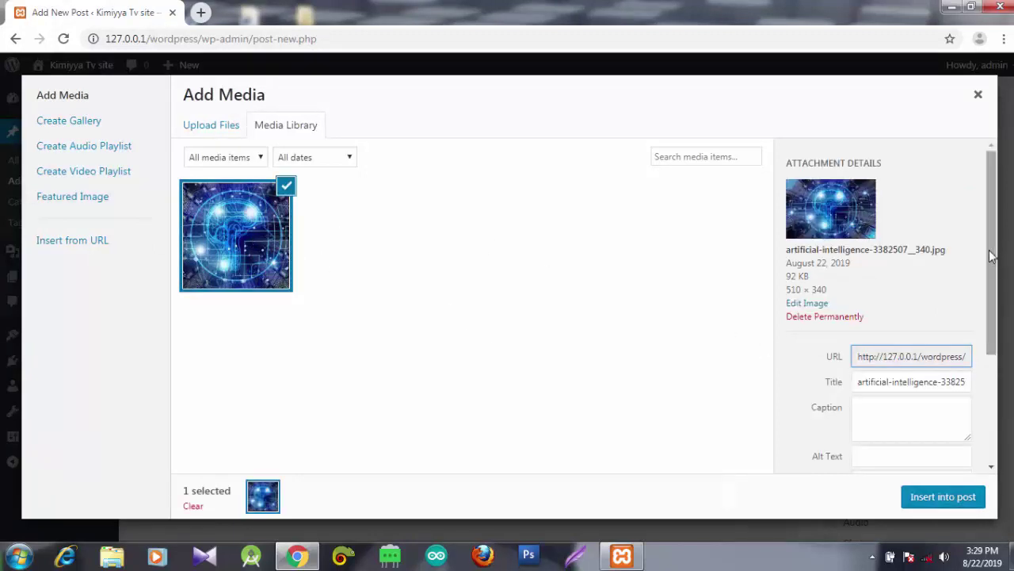
drag(991, 248, 992, 333)
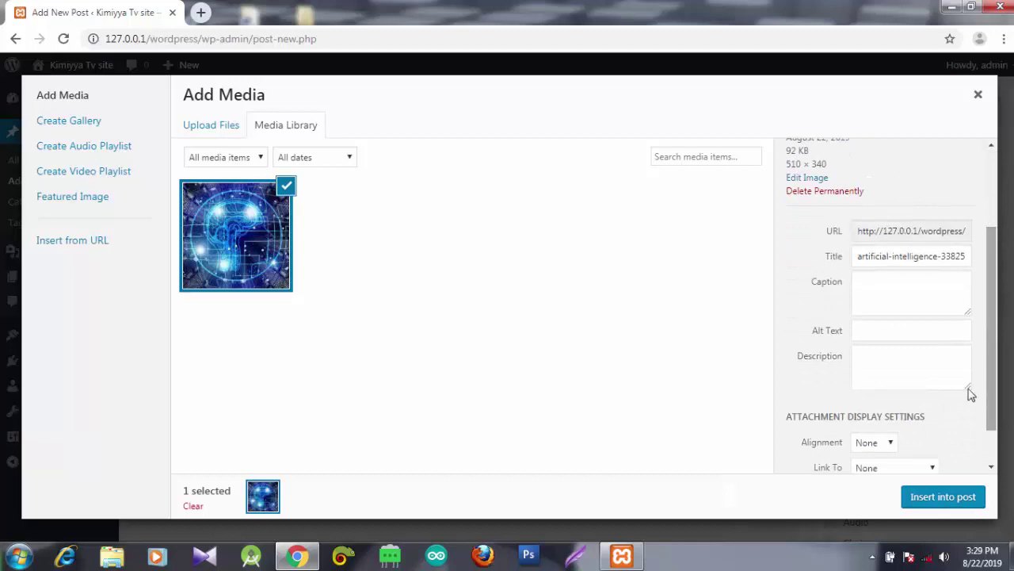
click(945, 498)
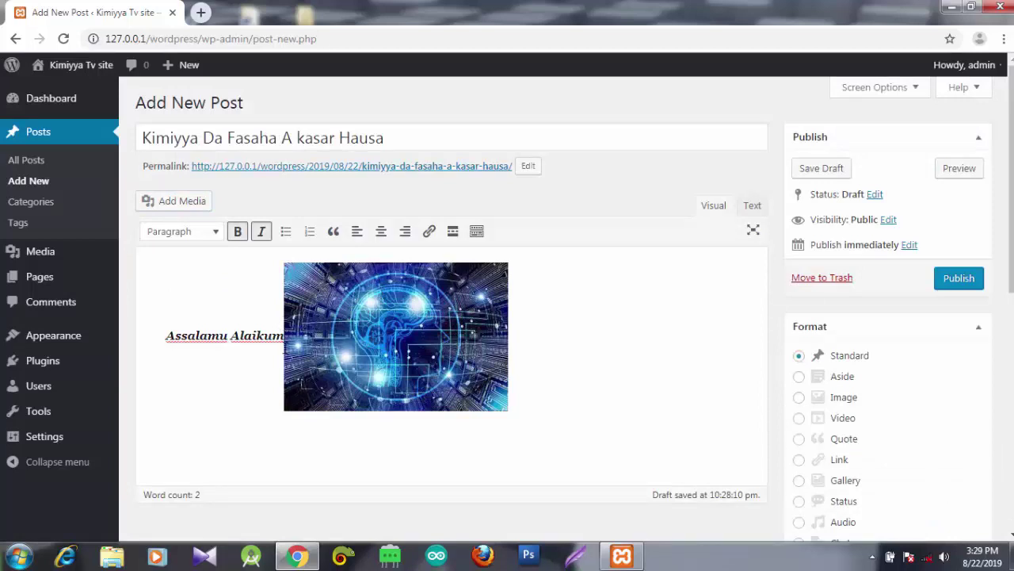
Shrink the inserted image slightly and align it left after trying right and center alignment.
click(459, 333)
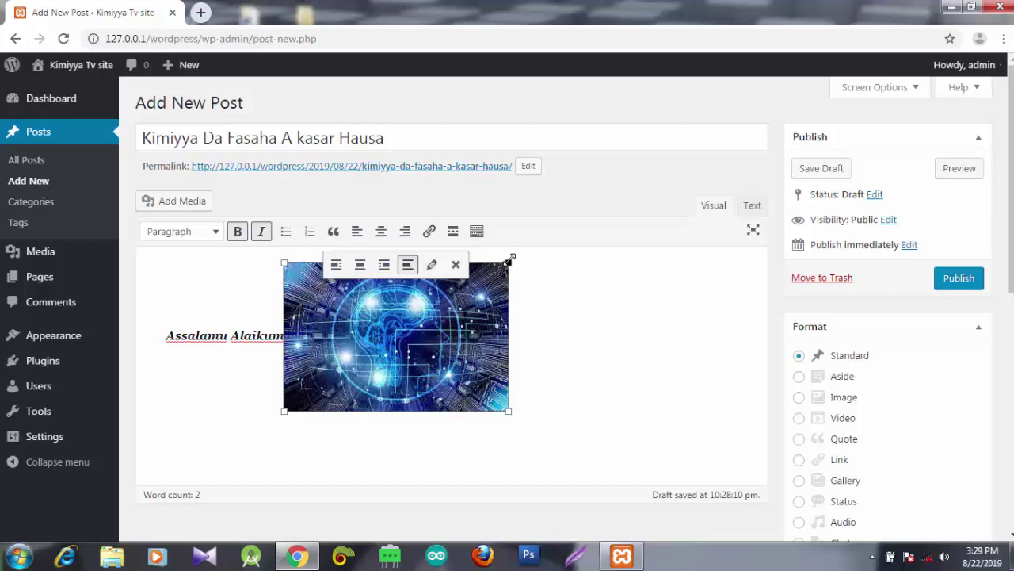
mouse_move(511, 259)
mouse_down()
mouse_move(518, 251)
mouse_move(501, 275)
mouse_up()
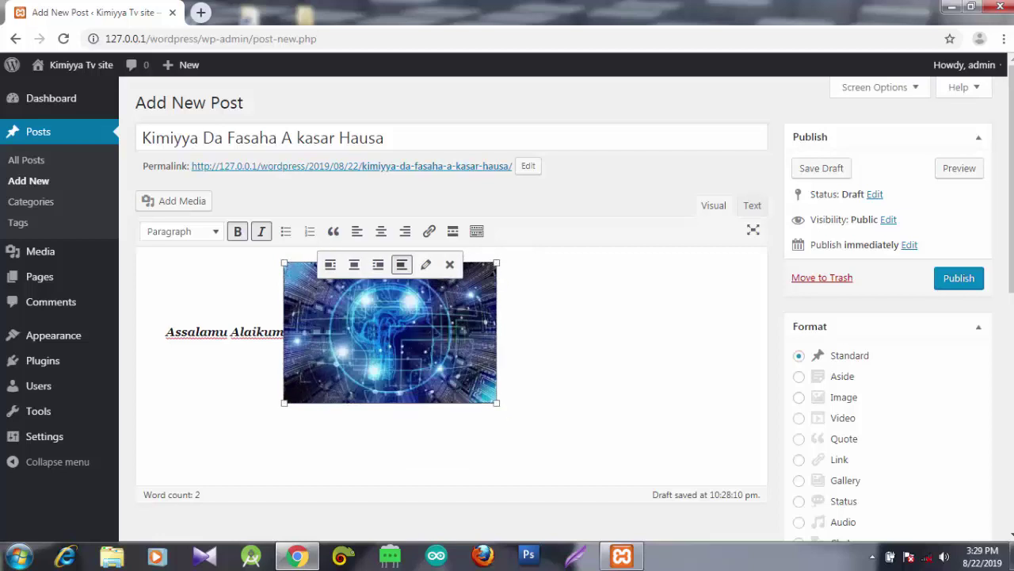
click(378, 265)
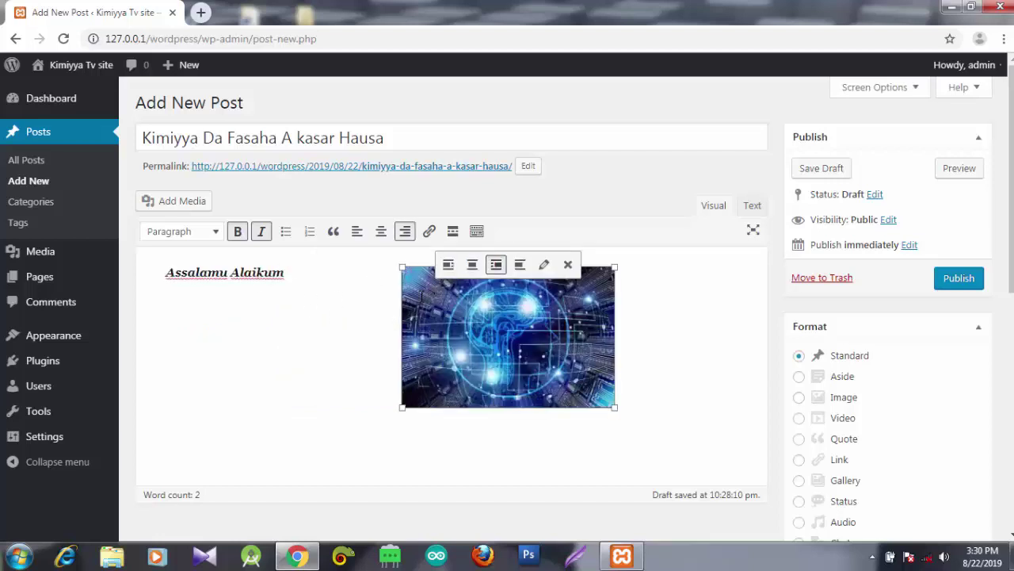
click(472, 266)
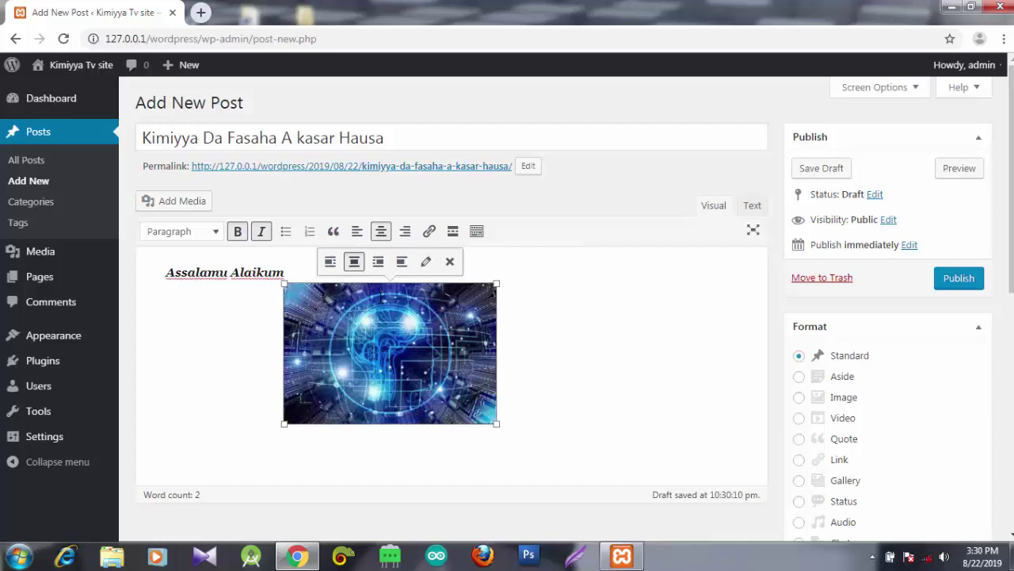
click(332, 268)
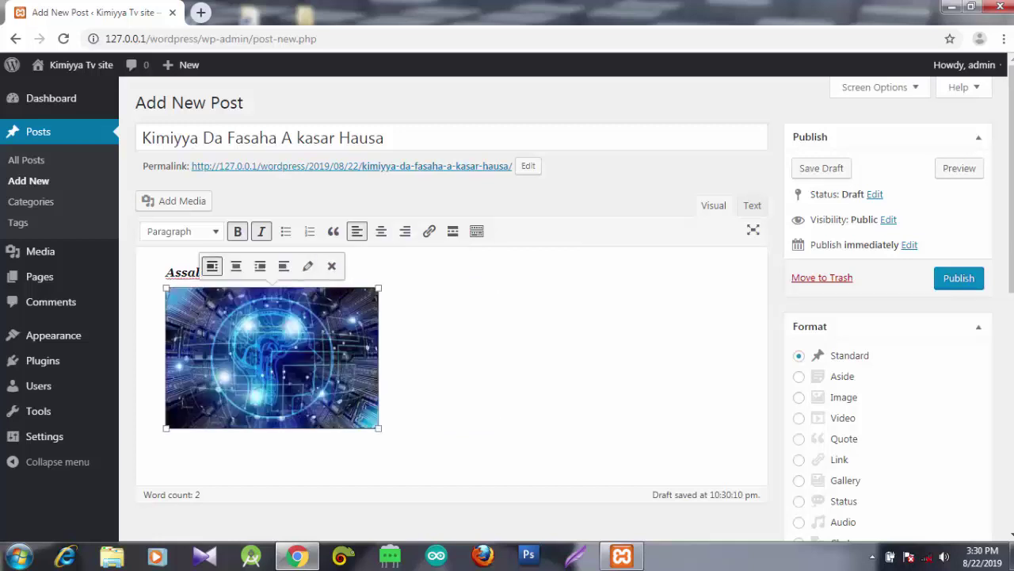
Add three blank lines between the "Assalamu Alaikum" greeting and the image.
click(434, 385)
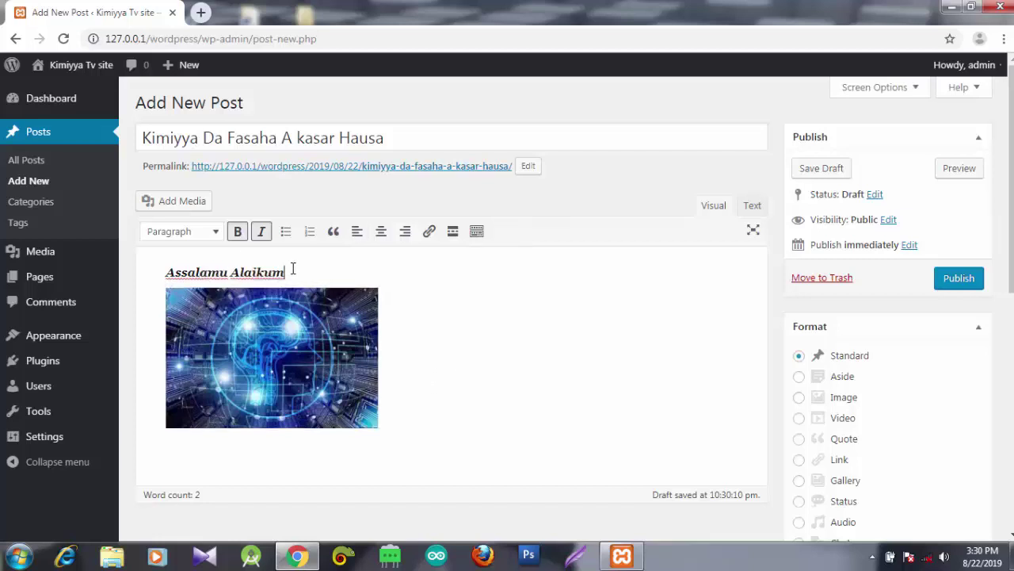
key(Return)
key(Return)
key(Return)
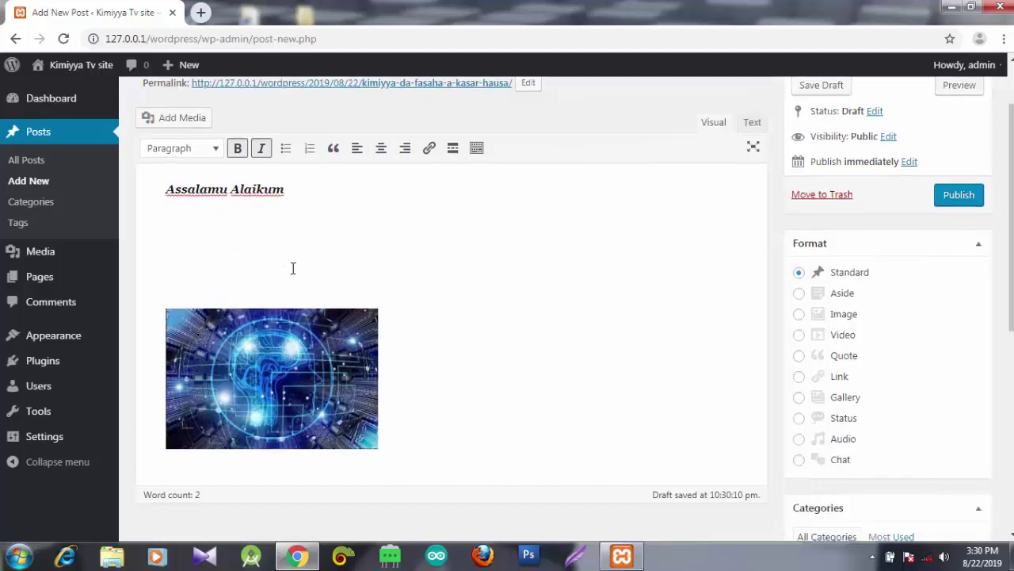
Add the line "Wannan Shine Darasin FarkoAkan Ilimin Kimiyya Da Fasaha" directly above the image in the post.
click(292, 268)
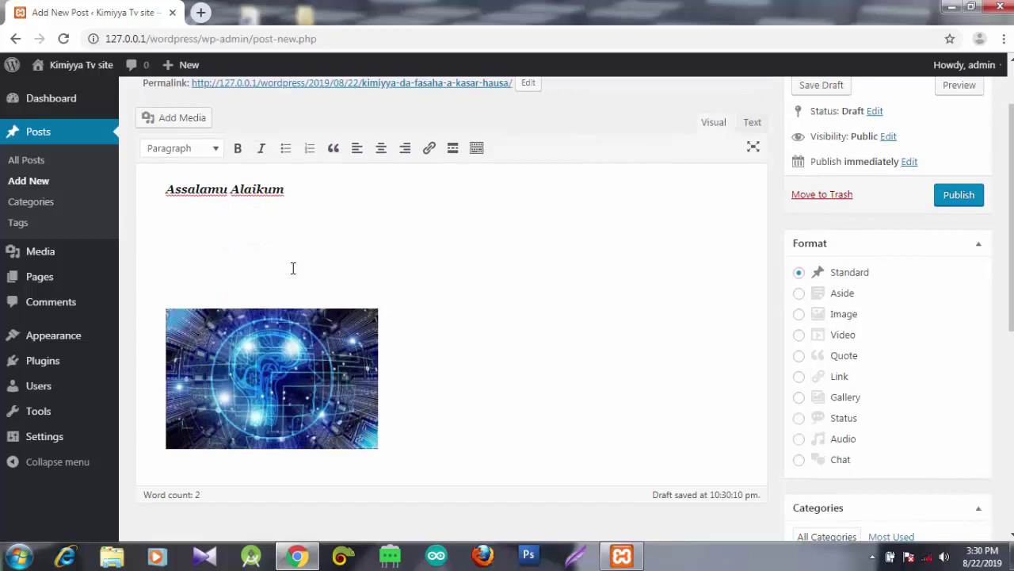
text(Wannan Shine )
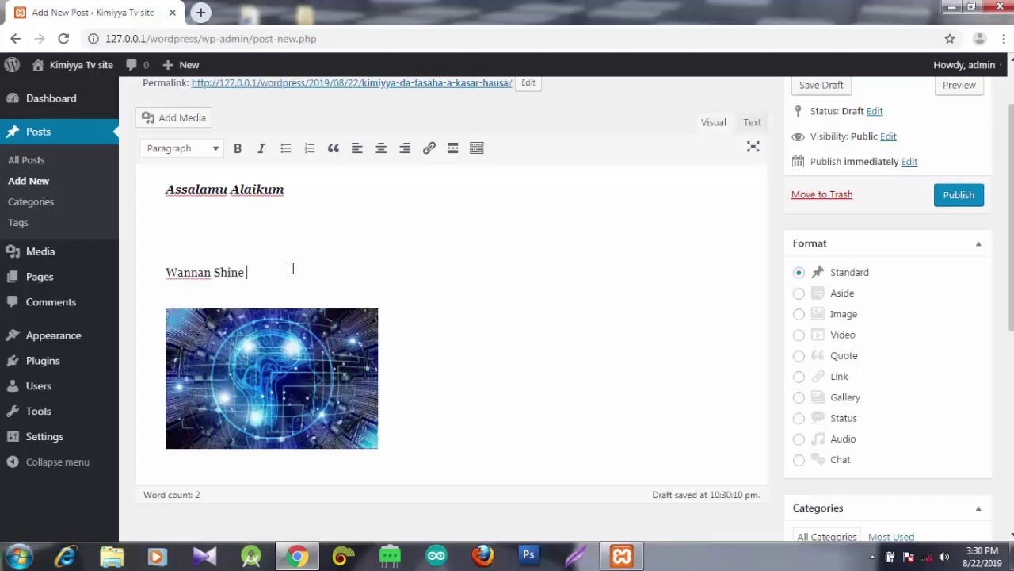
text(AA)
key(BackSpace)
key(BackSpace)
key(BackSpace)
text(Darasin FarkoAkan )
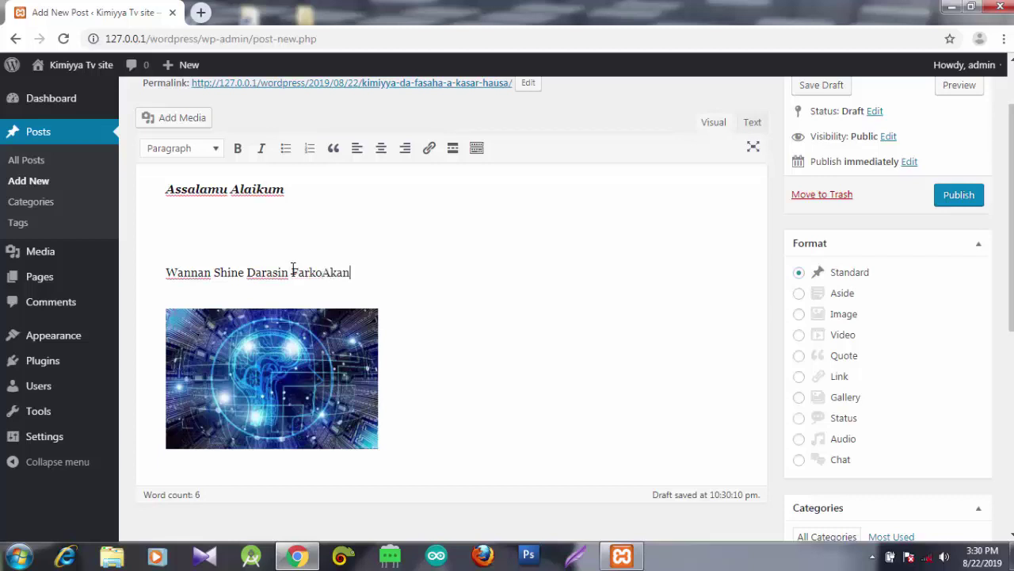
text(Ilimin Kim)
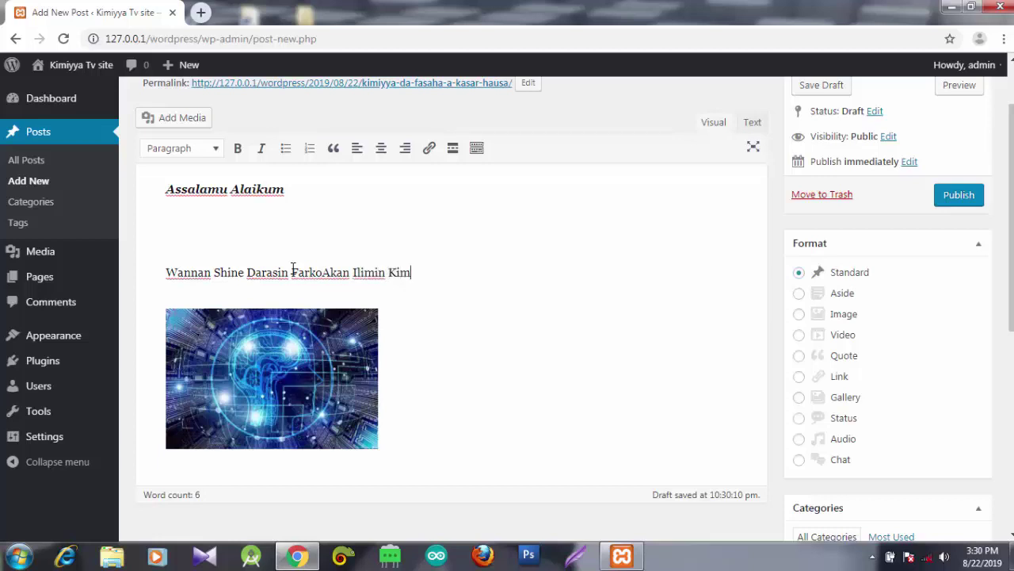
text(iyya Da Fasaha)
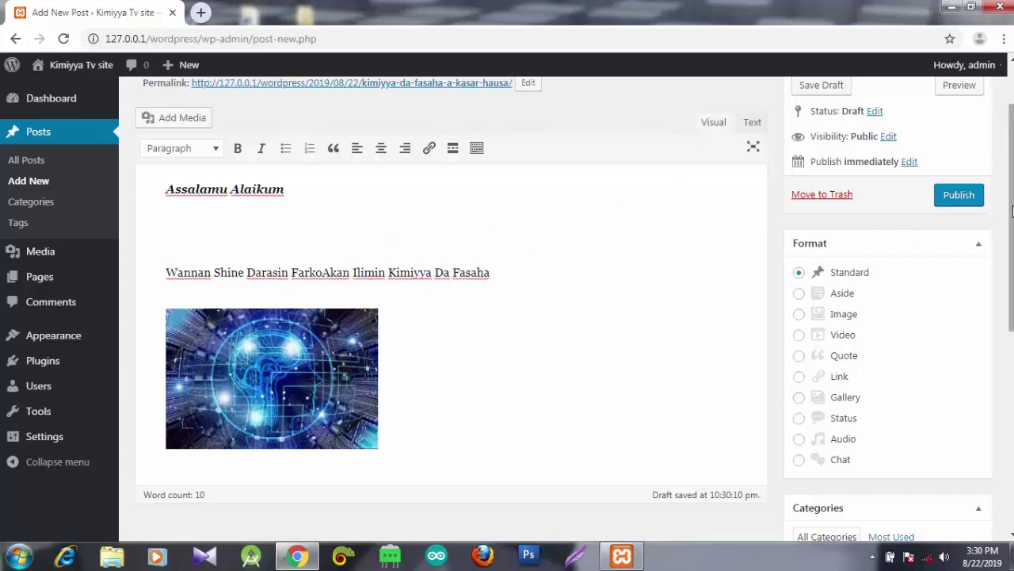
Preview the draft post and look through its title, text, image and comment section.
scroll(1012, 208, up, 1)
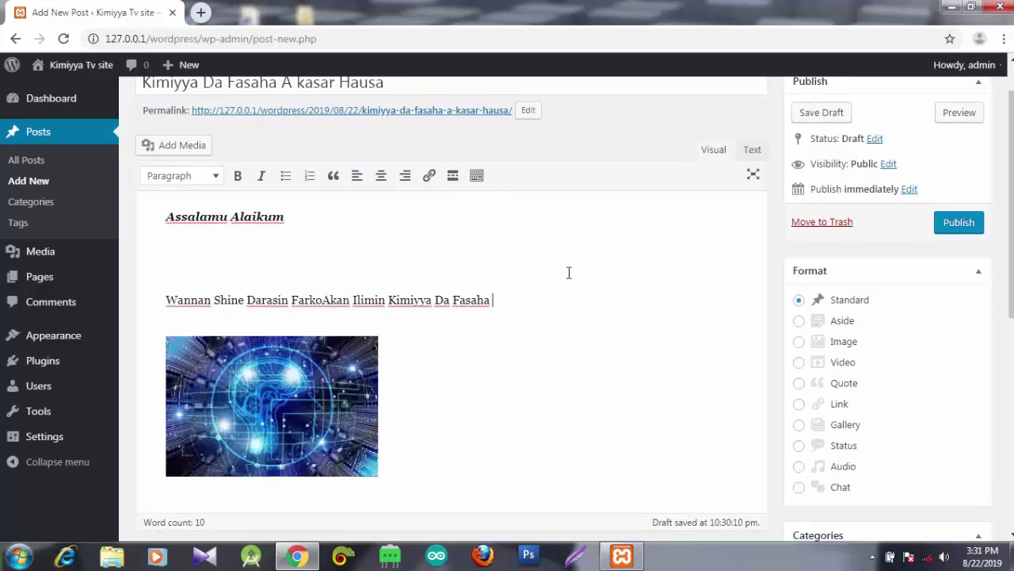
click(959, 114)
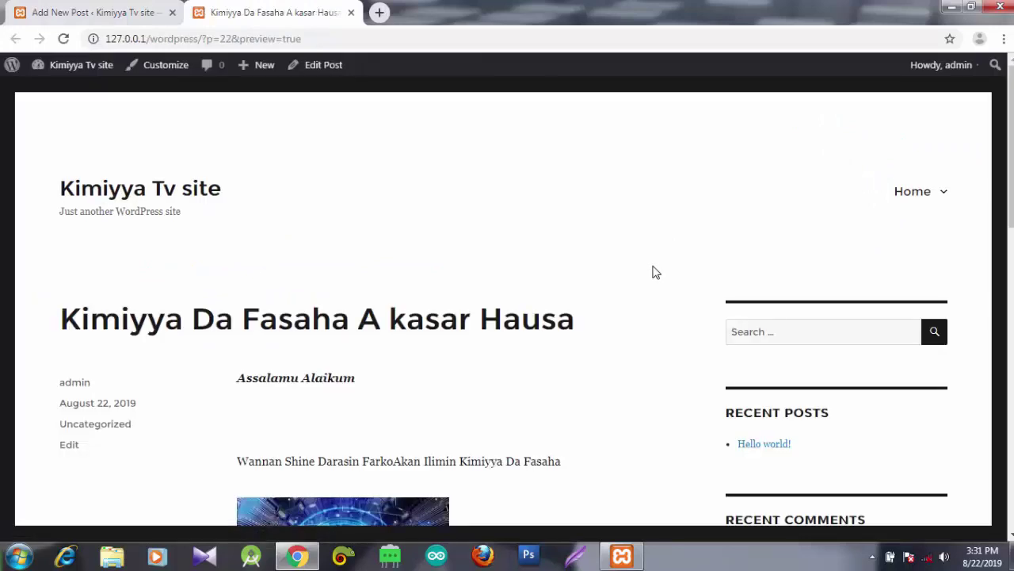
drag(1011, 180, 1012, 247)
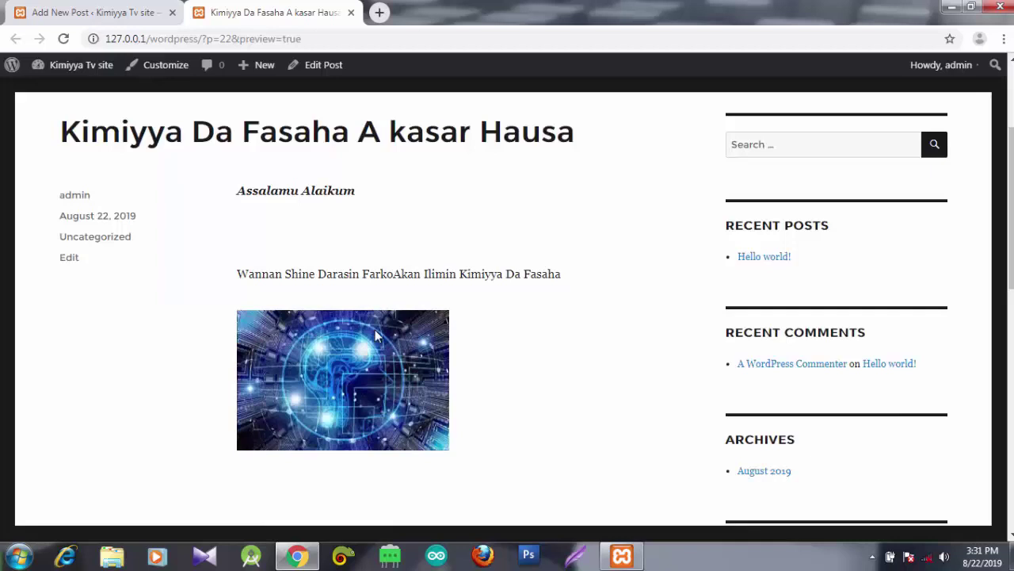
scroll(1011, 206, up, 3)
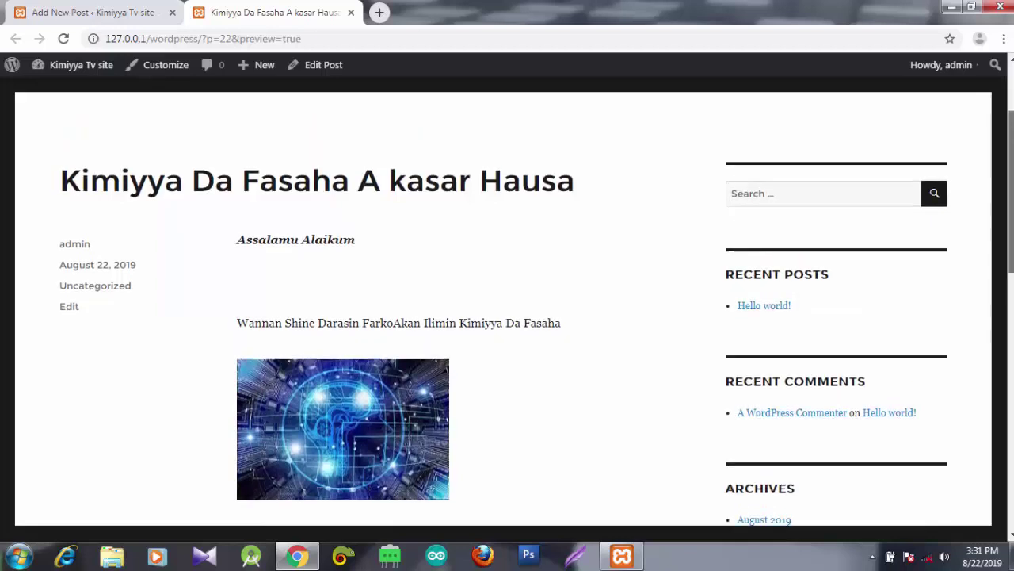
scroll(1011, 206, down, 15)
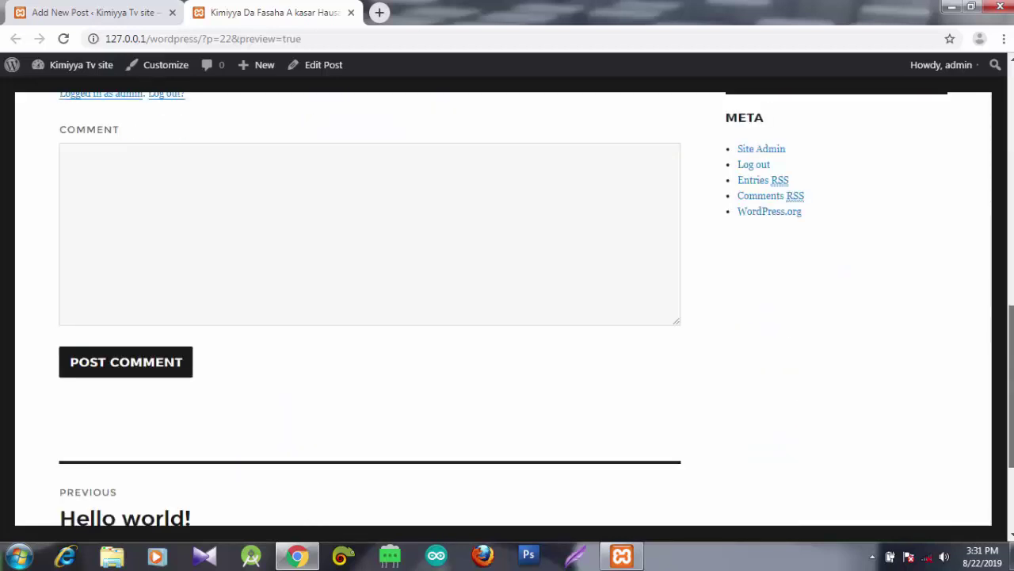
scroll(1011, 206, up, 14)
scroll(1011, 206, up, 1)
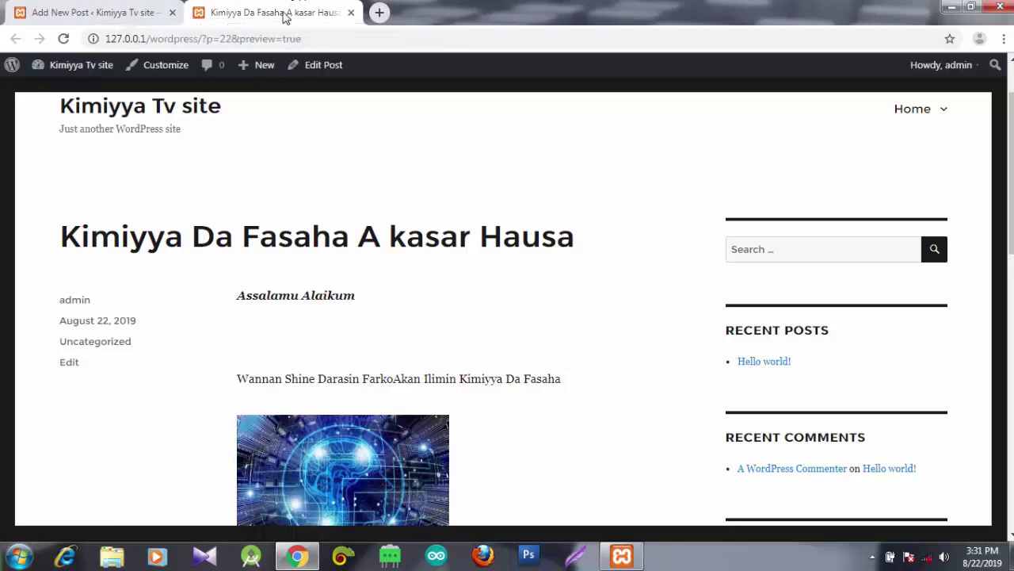
Return to the post editor and assign the post to the "Kimiyya da Fasaha" category.
click(125, 15)
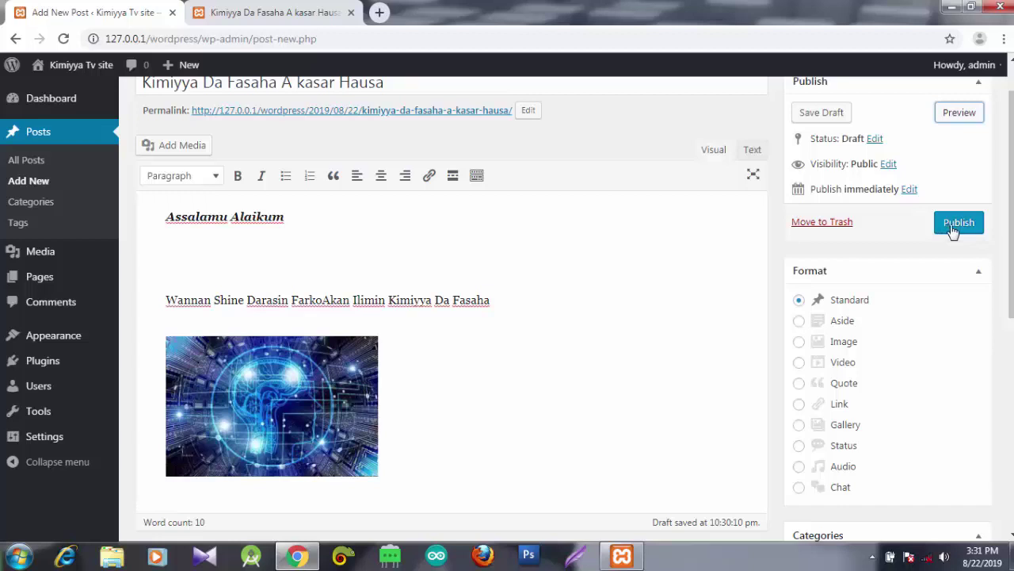
scroll(507, 317, down, 3)
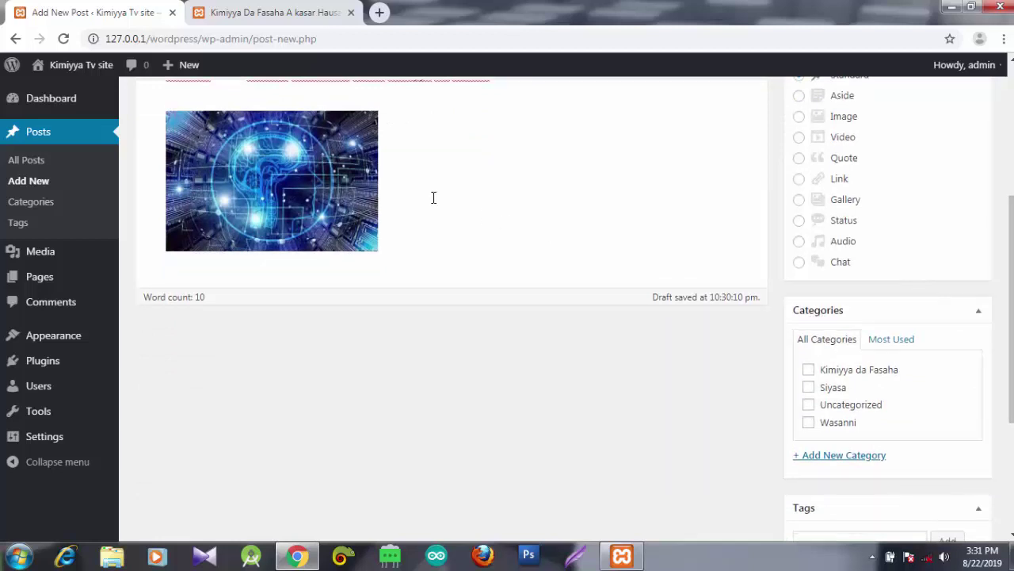
click(808, 369)
Set the artificial-intelligence image from the media library as the post's featured image.
scroll(1012, 388, down, 2)
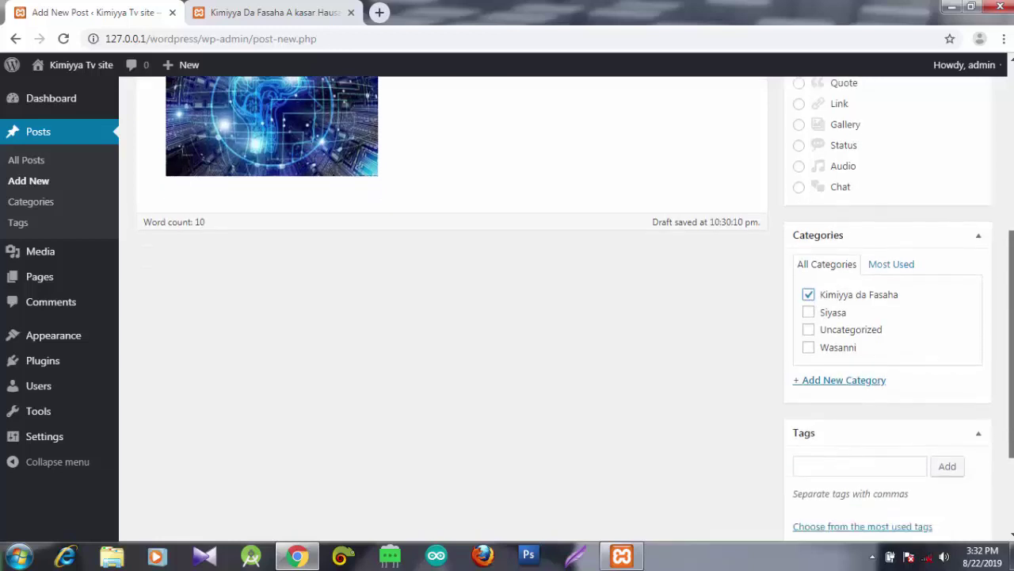
scroll(1012, 388, down, 1)
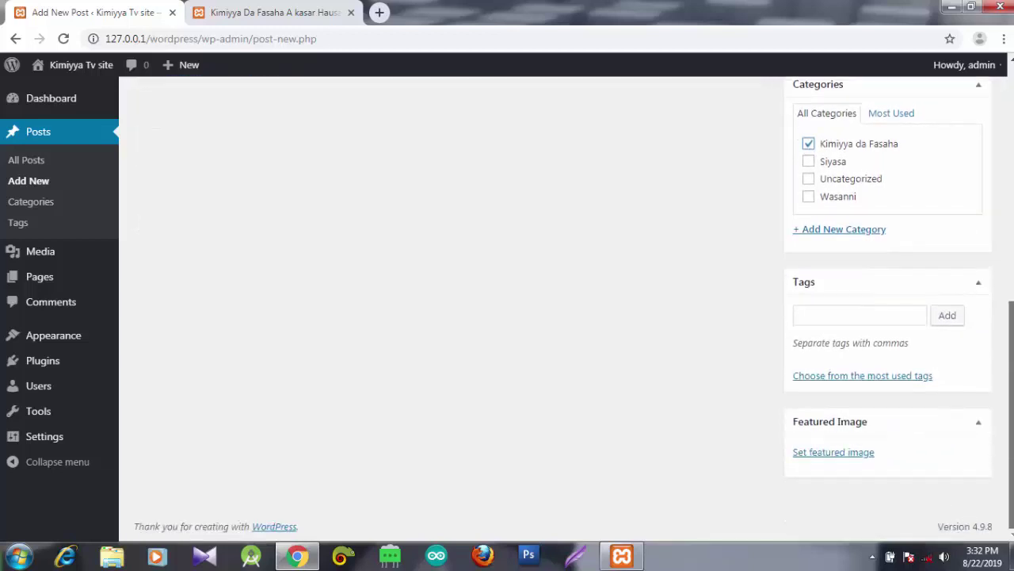
click(837, 457)
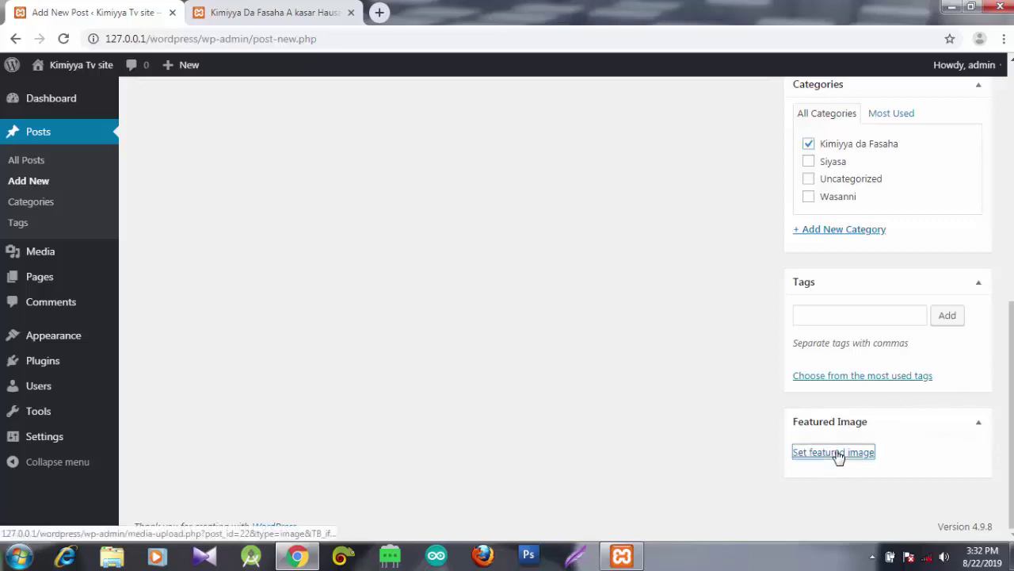
click(75, 204)
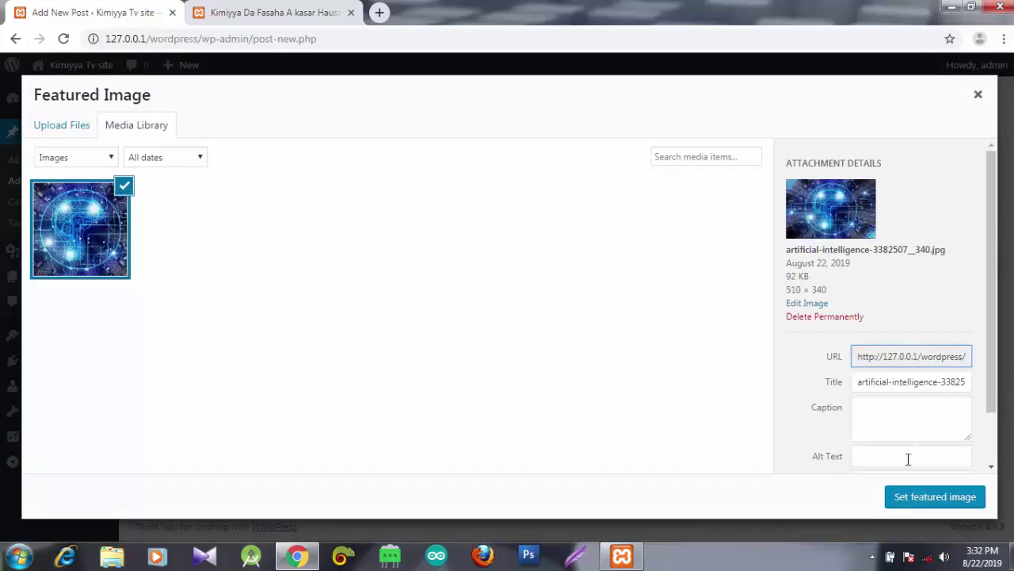
click(916, 494)
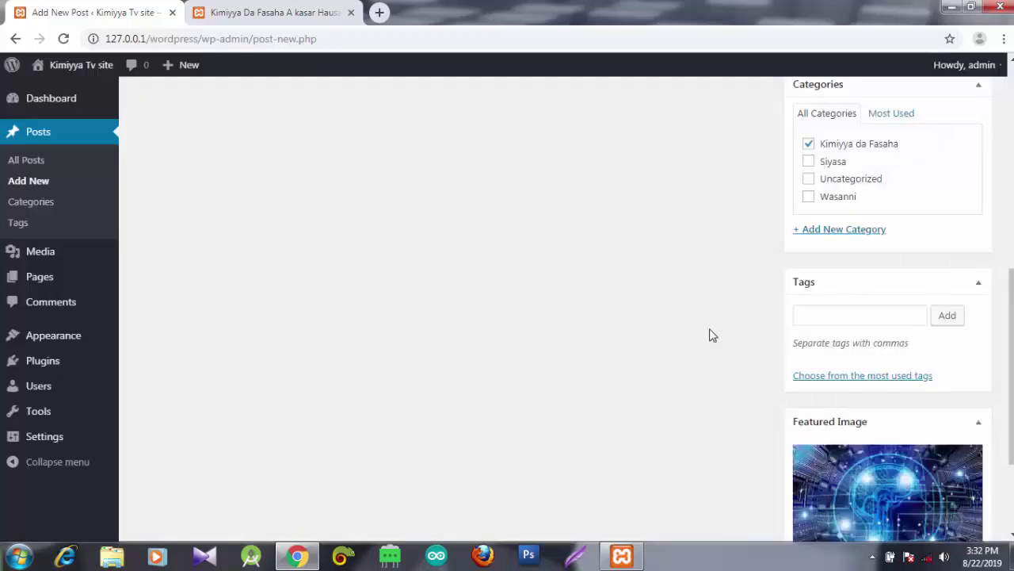
Review the post's content, format, category and featured image settings.
scroll(507, 317, up, 4)
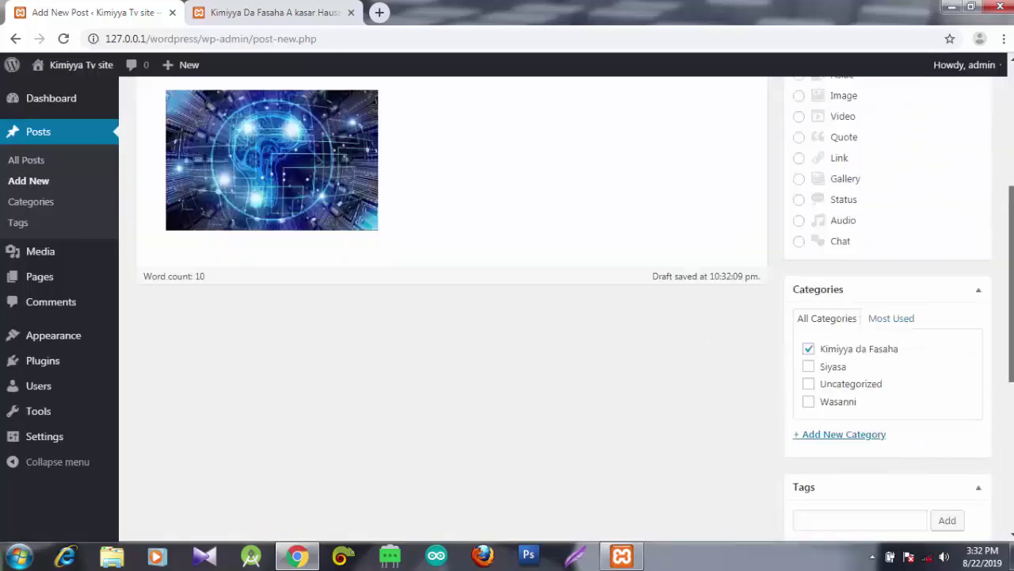
scroll(507, 317, down, 1)
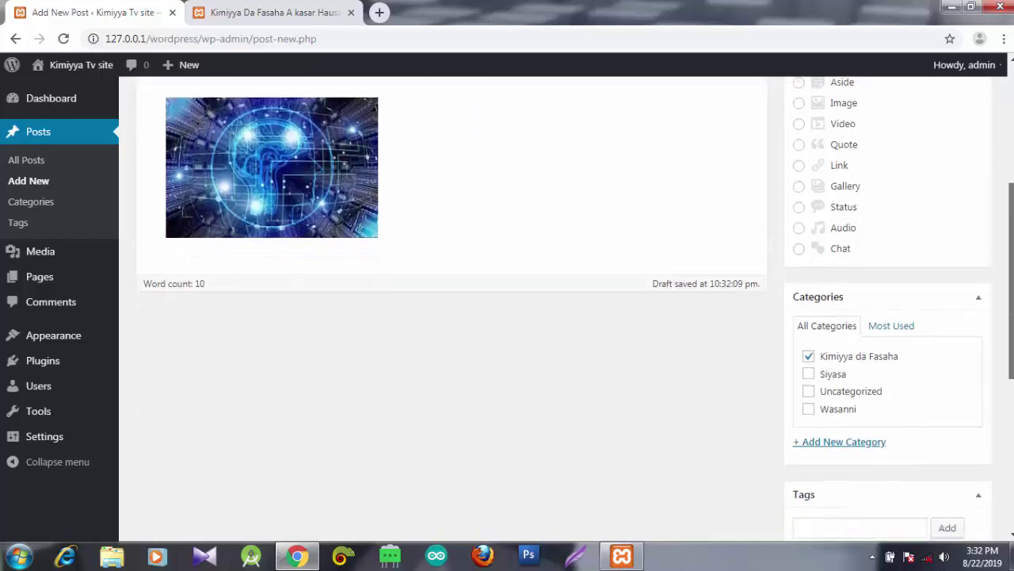
scroll(451, 238, up, 1)
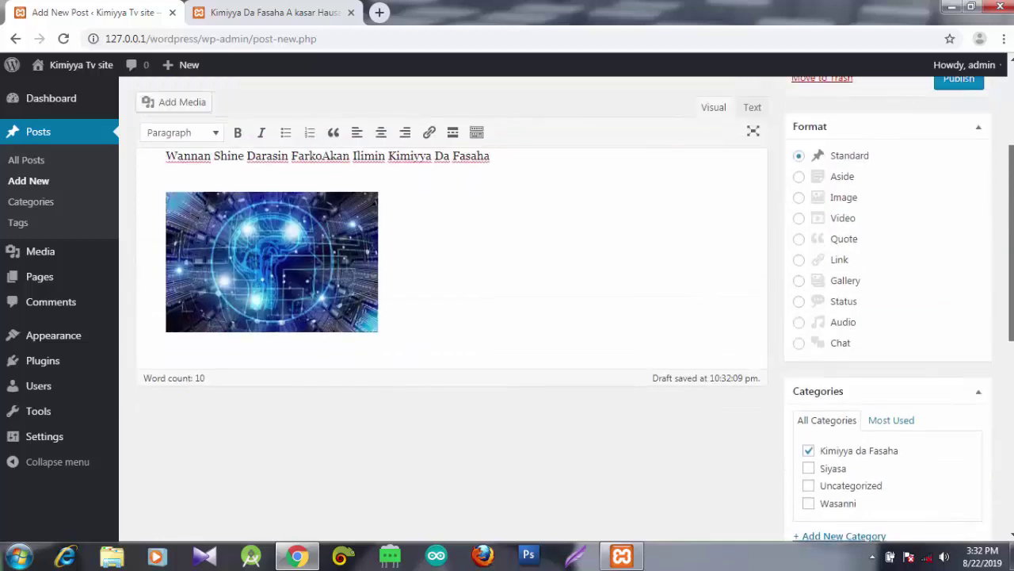
scroll(507, 317, down, 1)
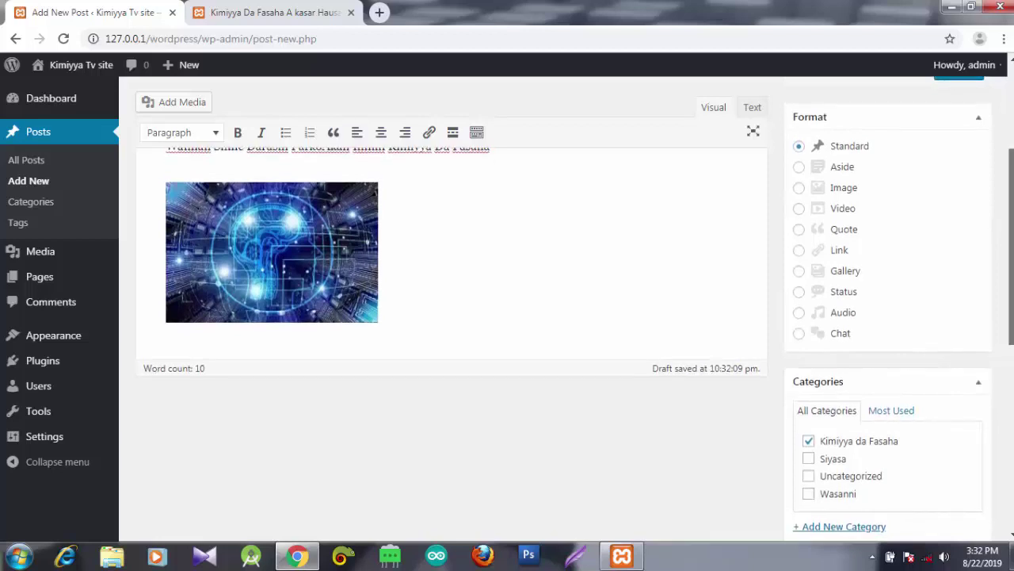
scroll(507, 317, down, 3)
scroll(1010, 311, down, 1)
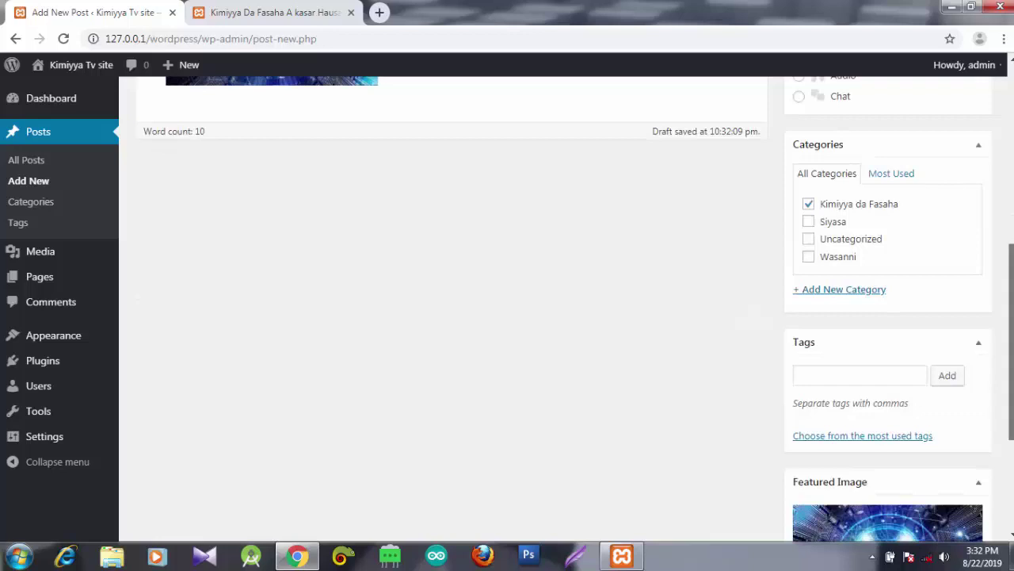
scroll(1010, 317, up, 1)
scroll(1011, 317, up, 1)
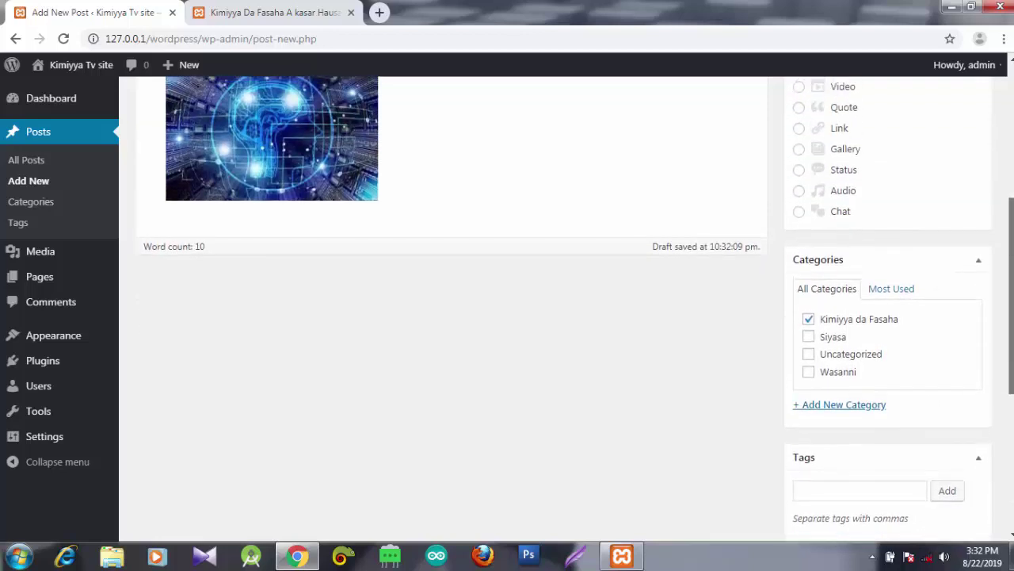
scroll(1011, 317, down, 4)
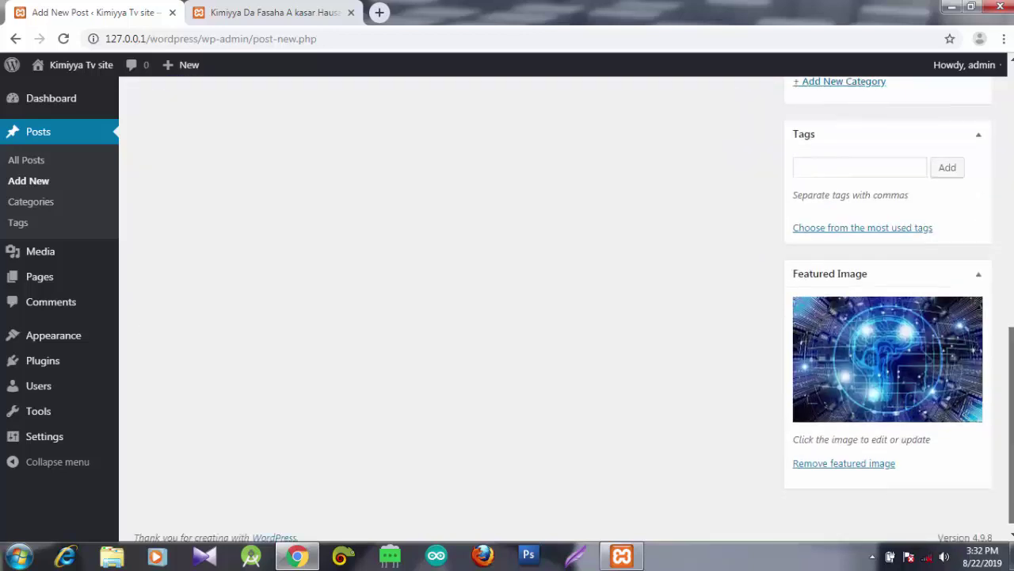
Publish the post "Kimiyya Da Fasaha A kasar Hausa".
scroll(1011, 317, up, 5)
scroll(1010, 317, up, 2)
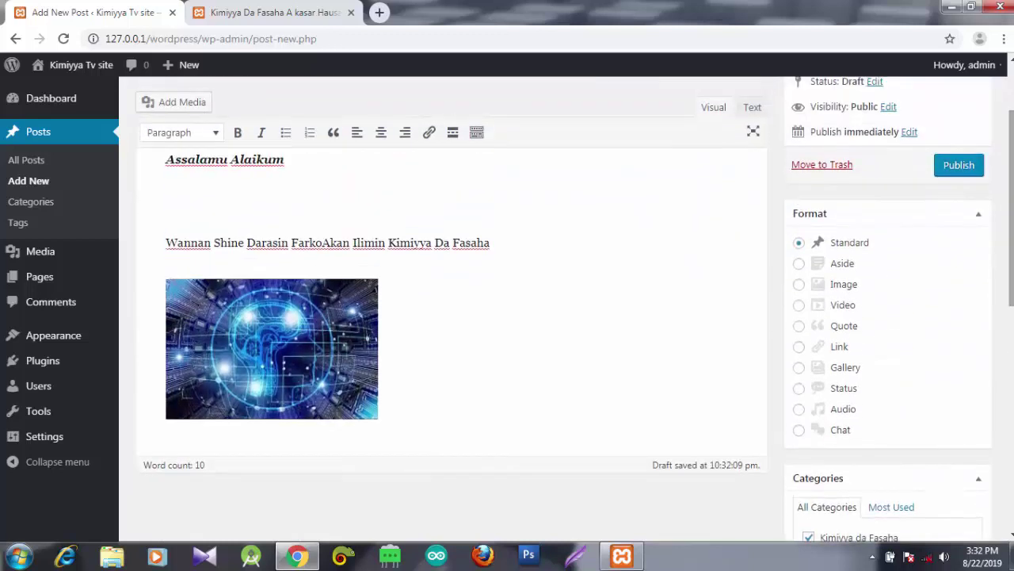
click(959, 166)
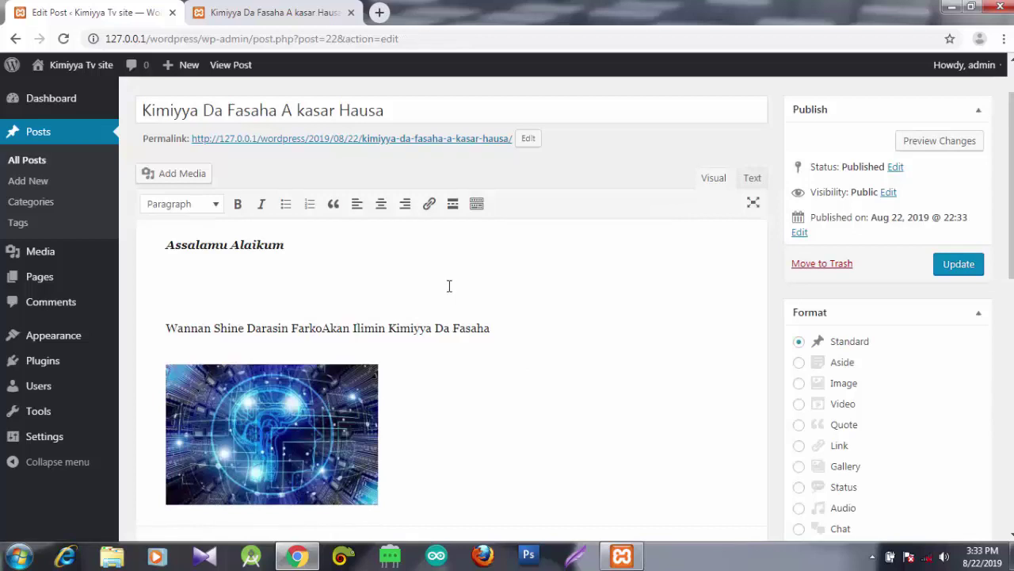
Reload the post's preview page and examine how the published post looks on the site's home page.
click(285, 13)
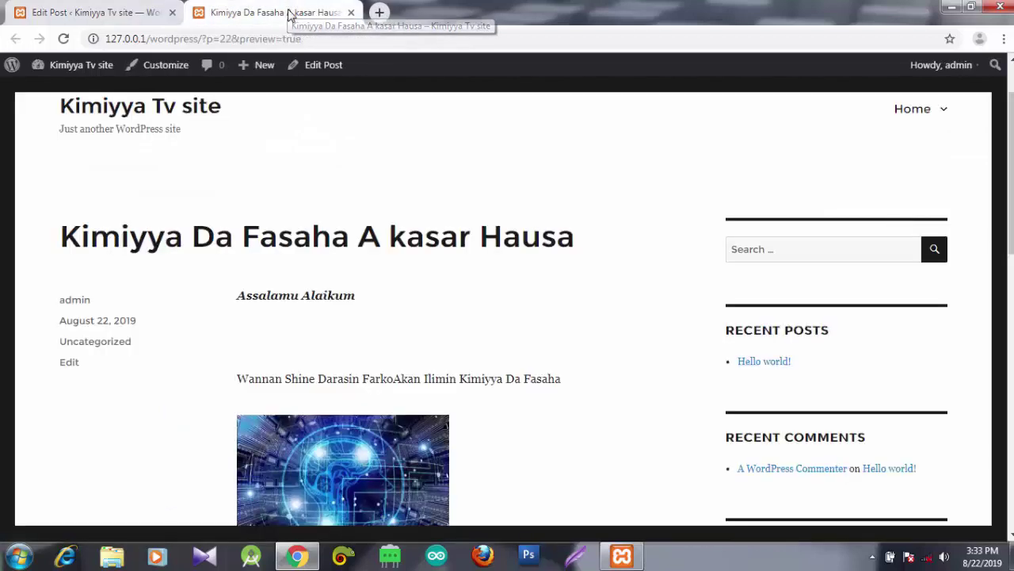
click(63, 38)
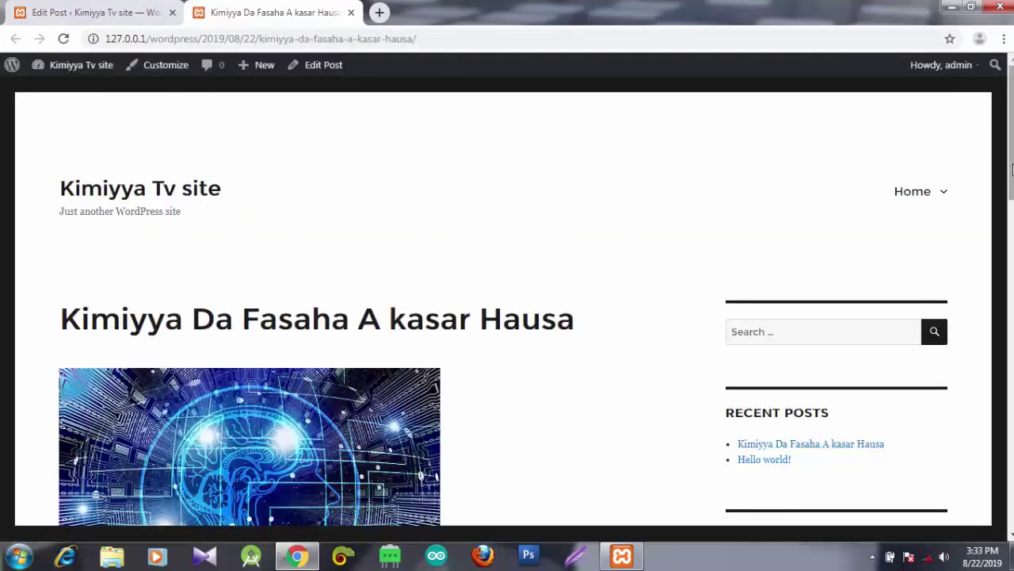
mouse_move(1013, 169)
mouse_down()
mouse_move(1012, 201)
mouse_move(1013, 169)
mouse_up()
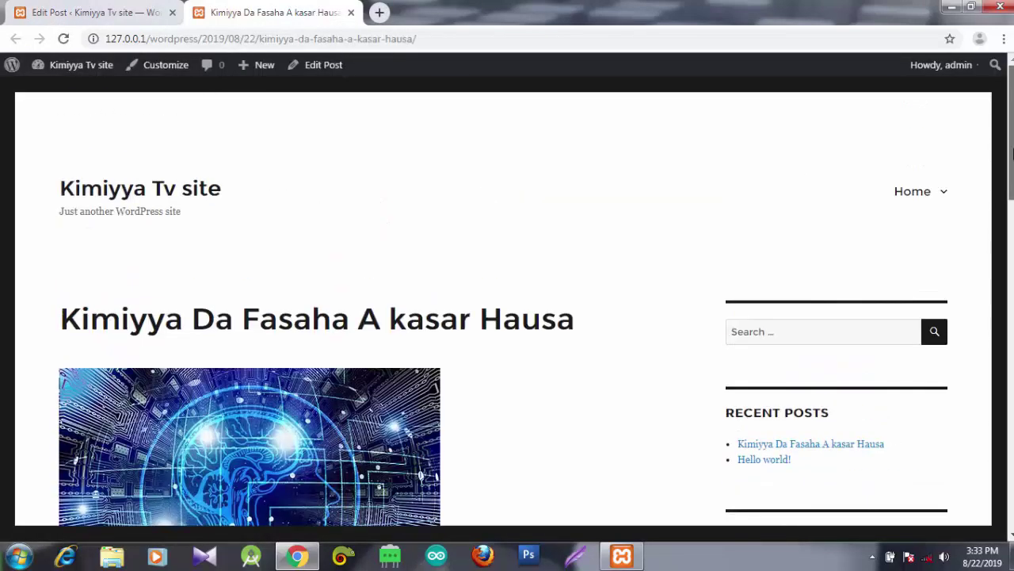
click(913, 192)
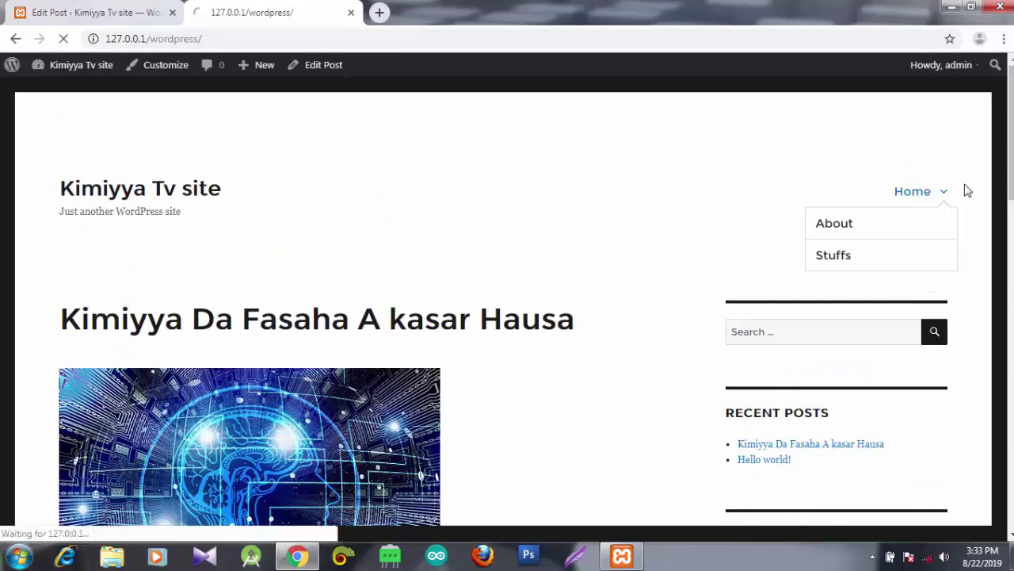
drag(1013, 168, 1013, 277)
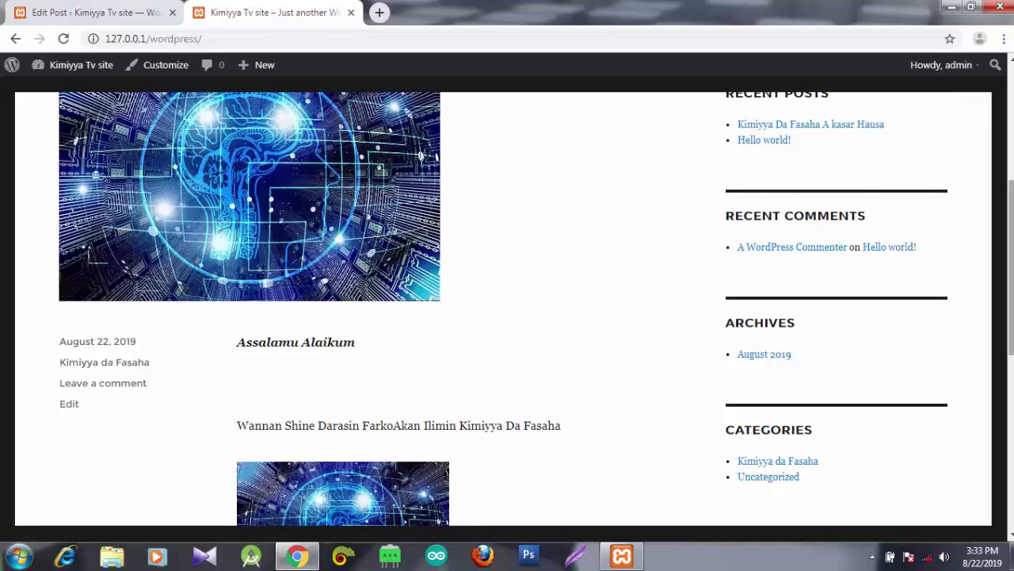
scroll(997, 276, up, 4)
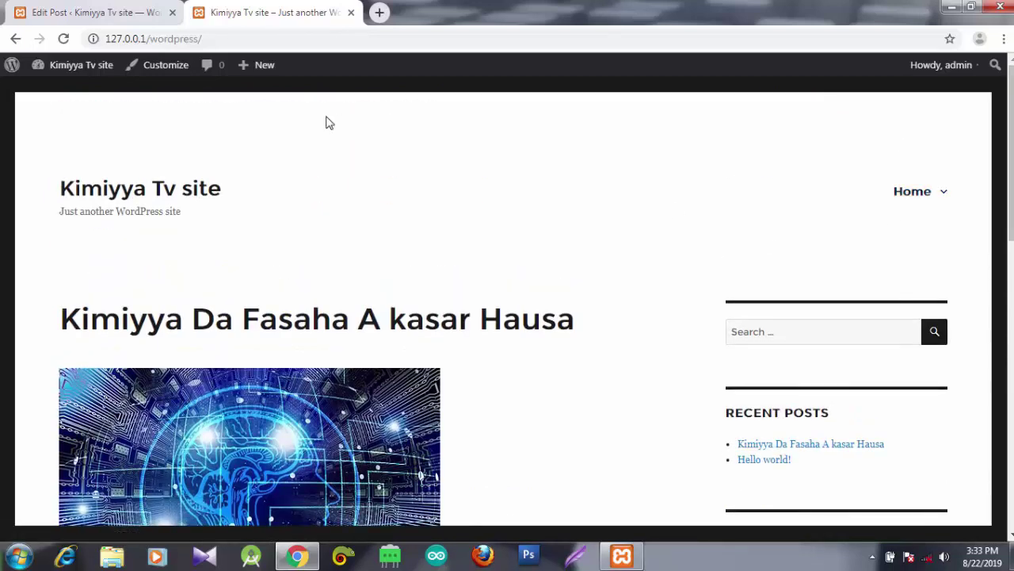
Open the site's Main Menu for editing in the Appearance customizer.
click(84, 12)
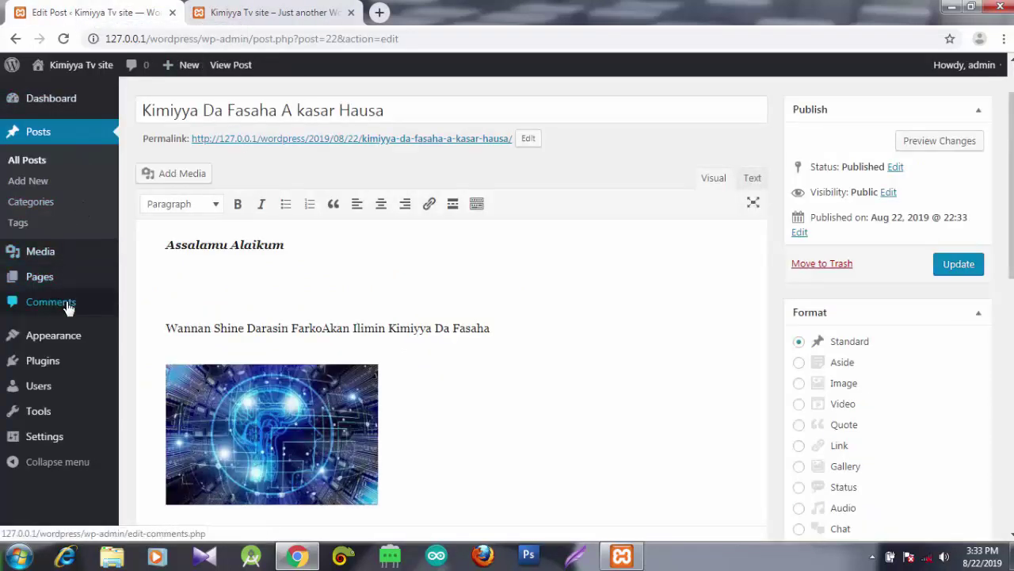
mouse_move(67, 334)
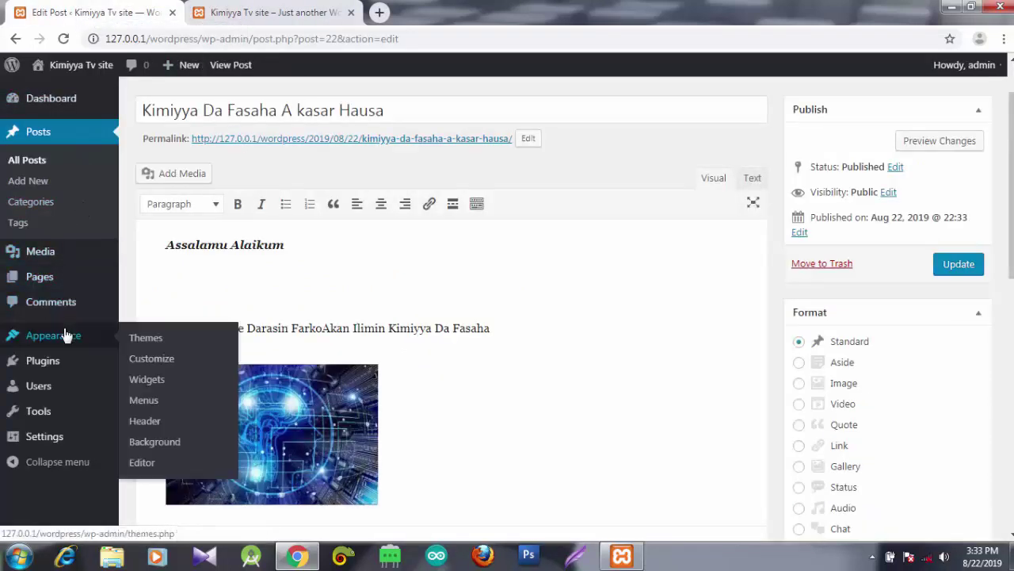
click(171, 361)
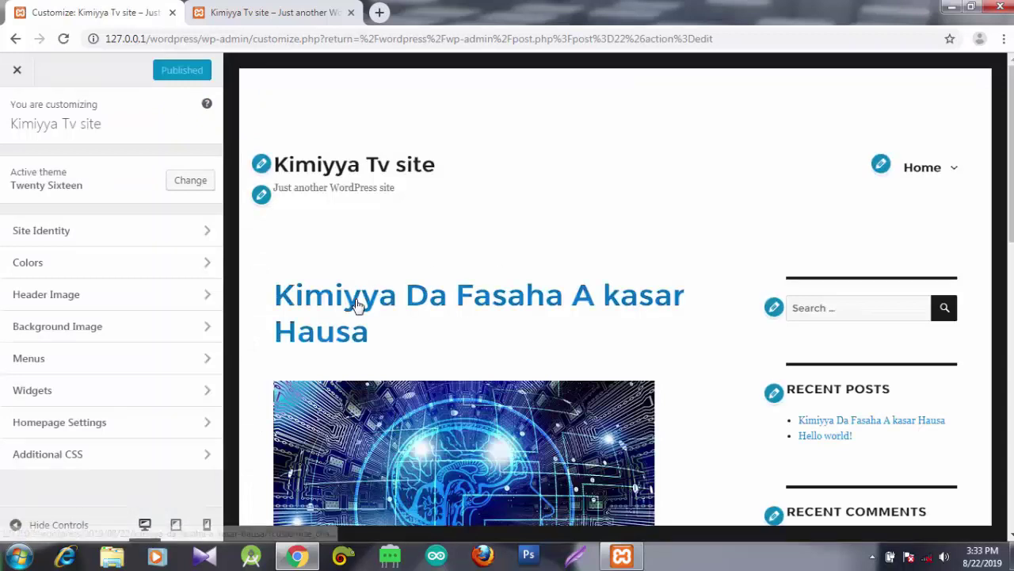
click(107, 363)
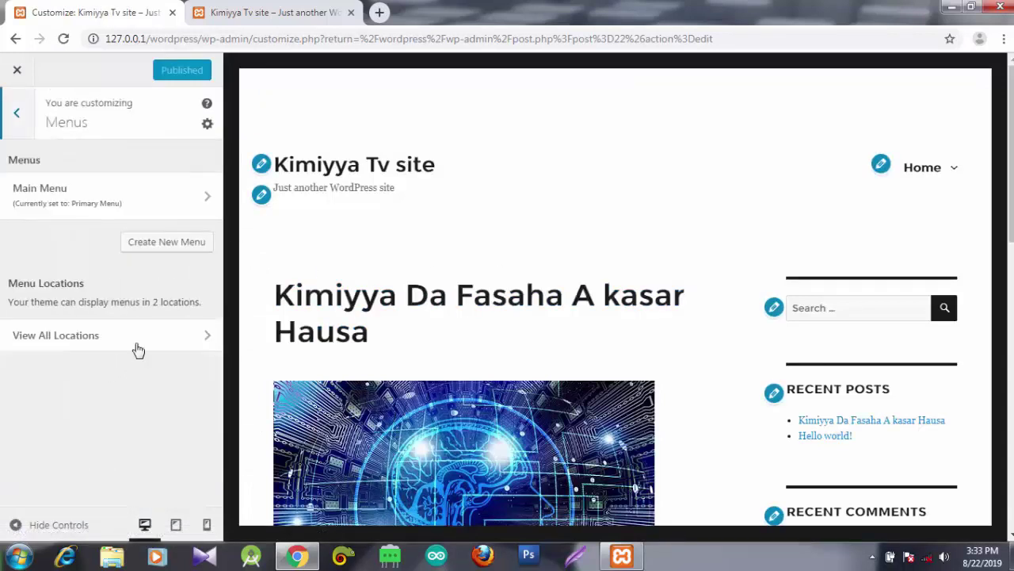
click(65, 204)
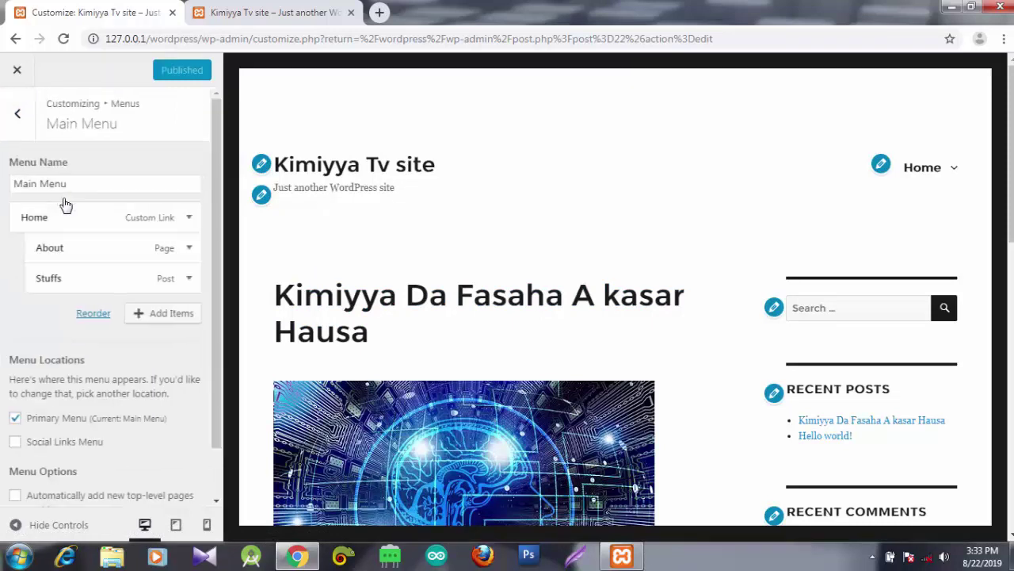
Add the Kimiyya da Fasaha, Siyasa and Wasanni categories to the Main Menu and publish the change.
click(139, 314)
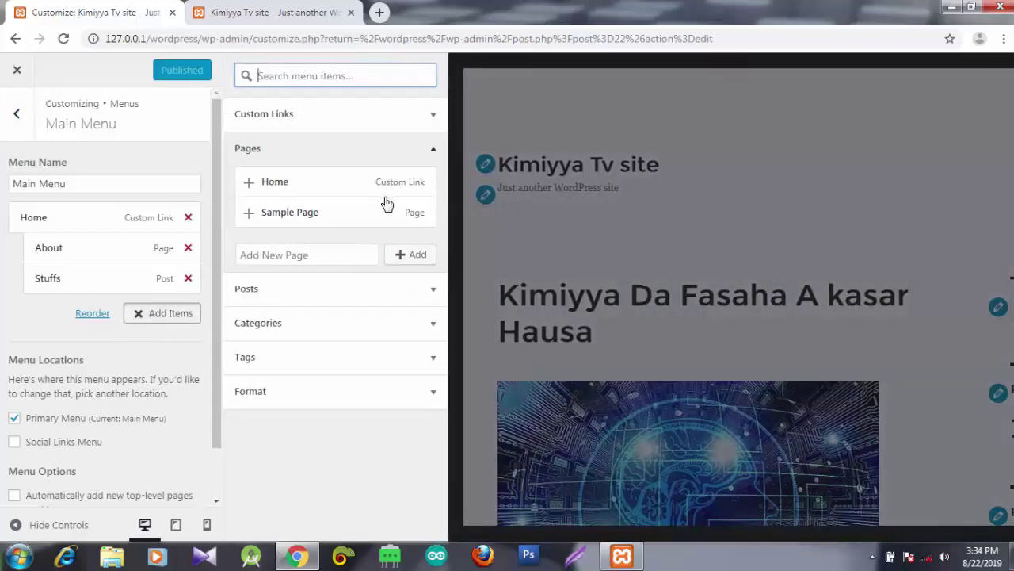
click(359, 328)
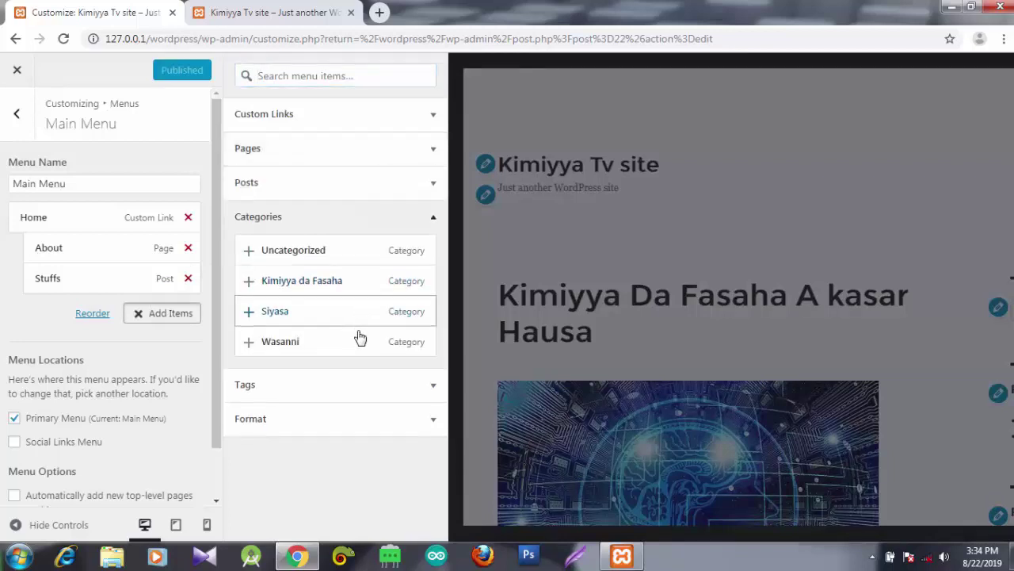
click(249, 284)
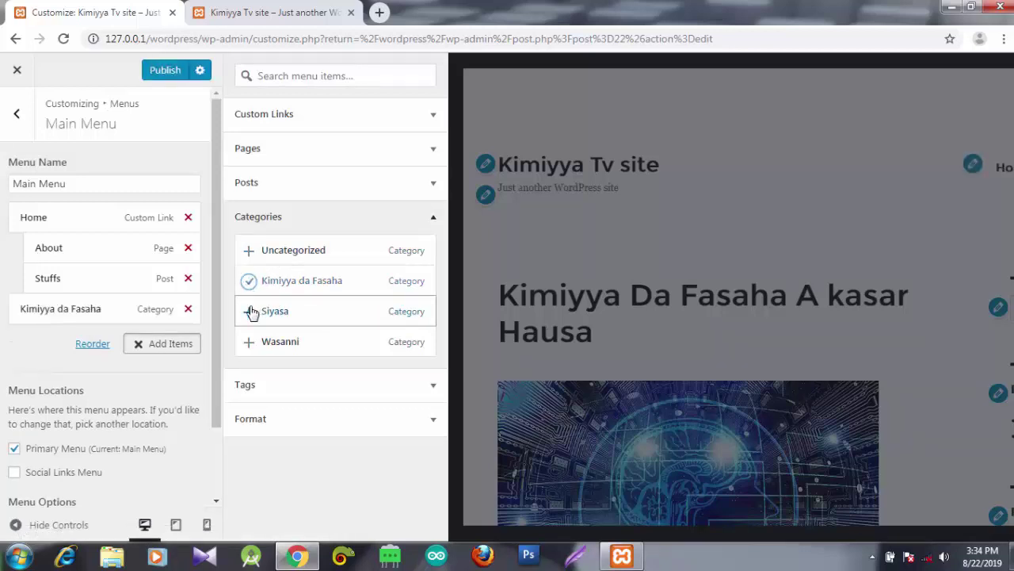
click(249, 314)
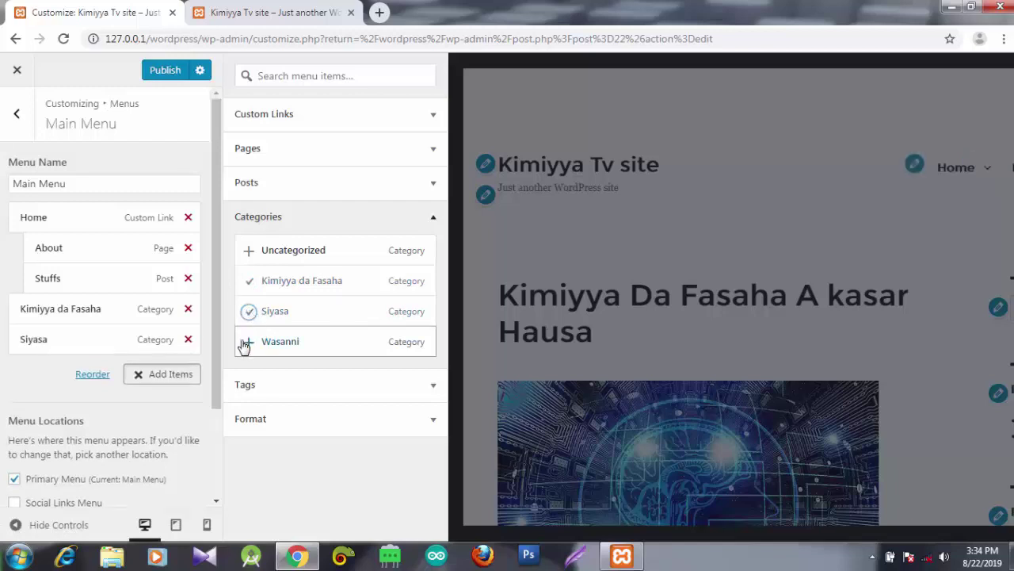
click(248, 344)
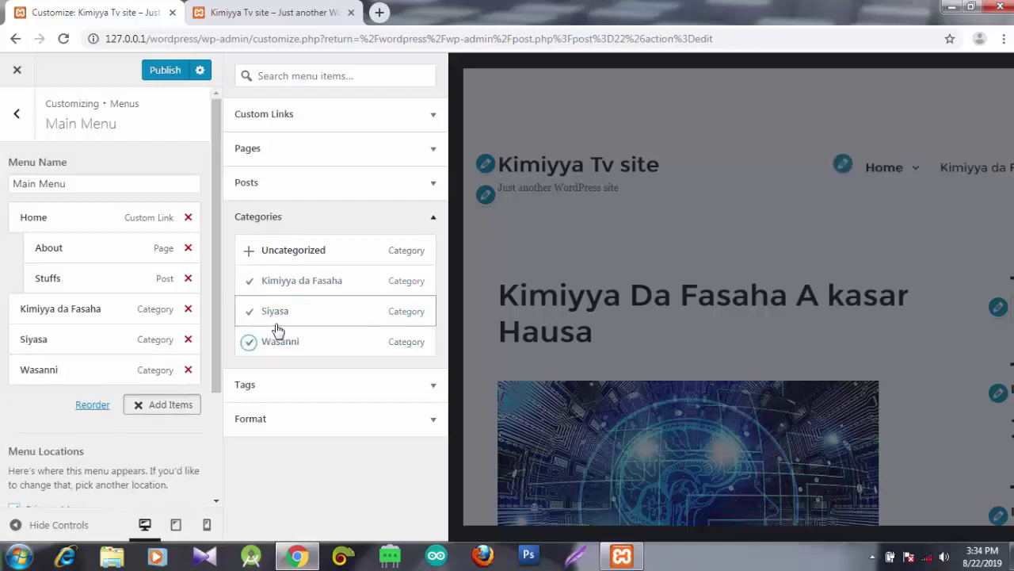
click(432, 219)
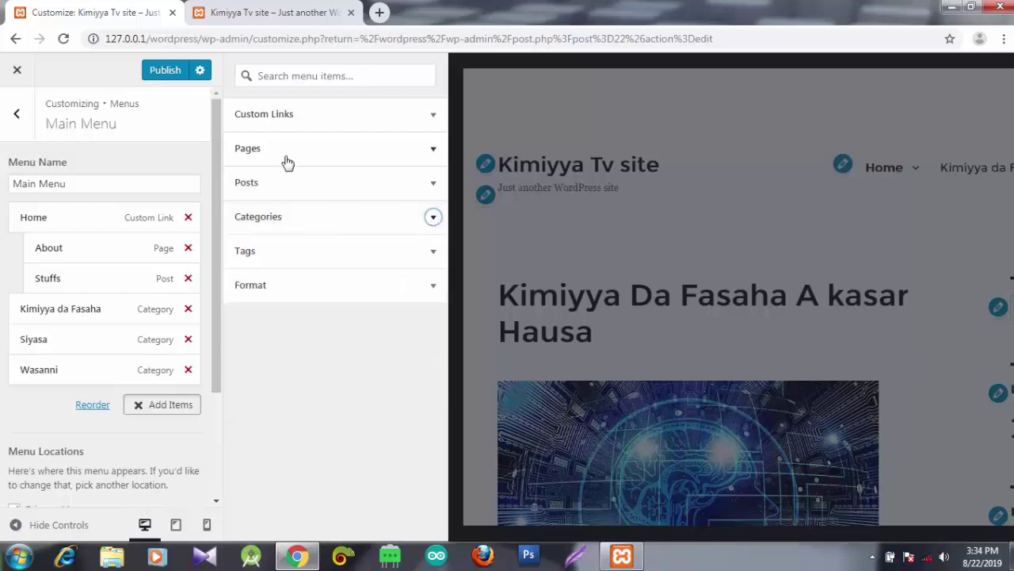
click(176, 72)
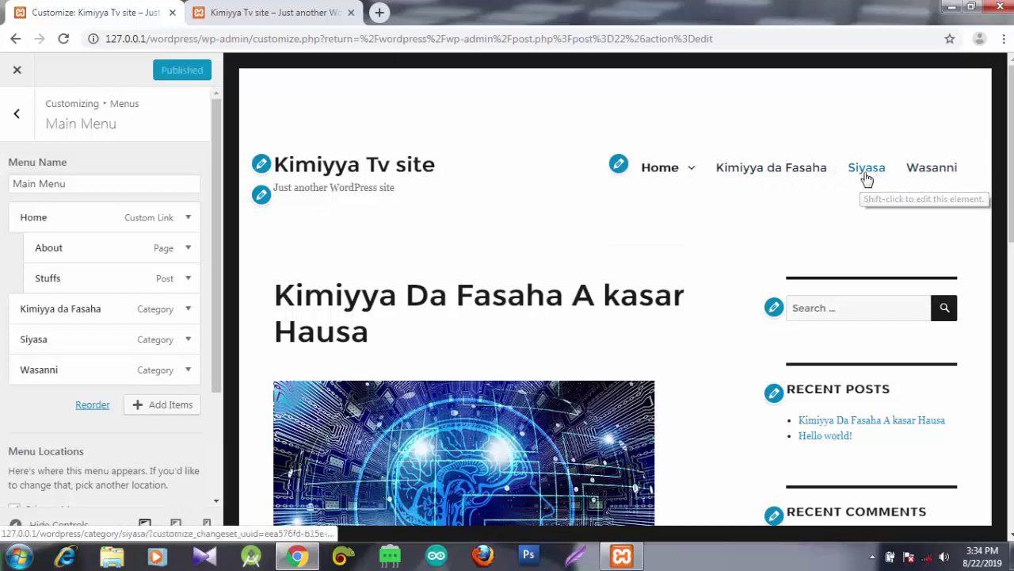
Try nesting the Kimiyya da Fasaha menu item under Home, and return it to the top level.
mouse_move(672, 172)
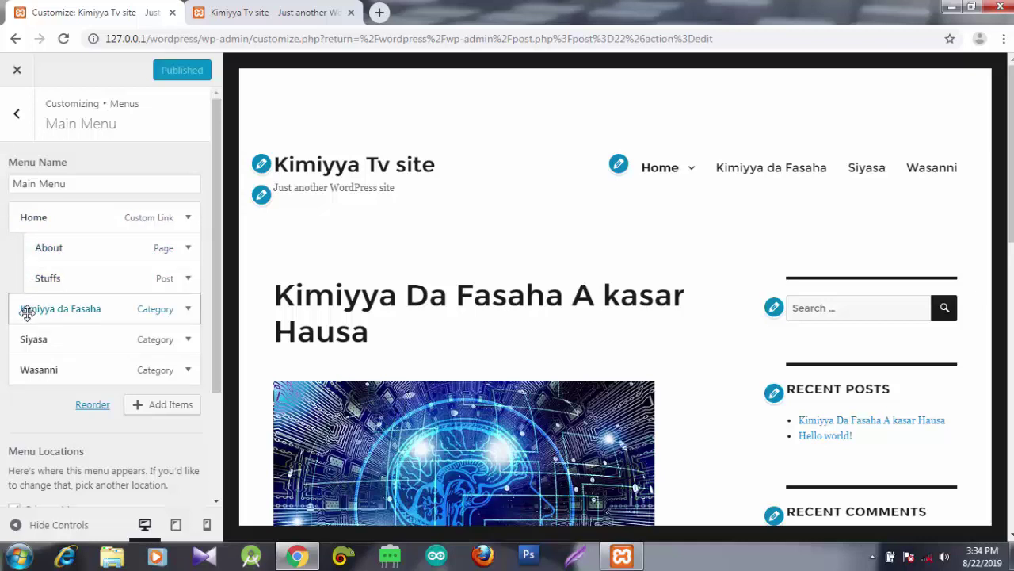
drag(27, 313, 44, 314)
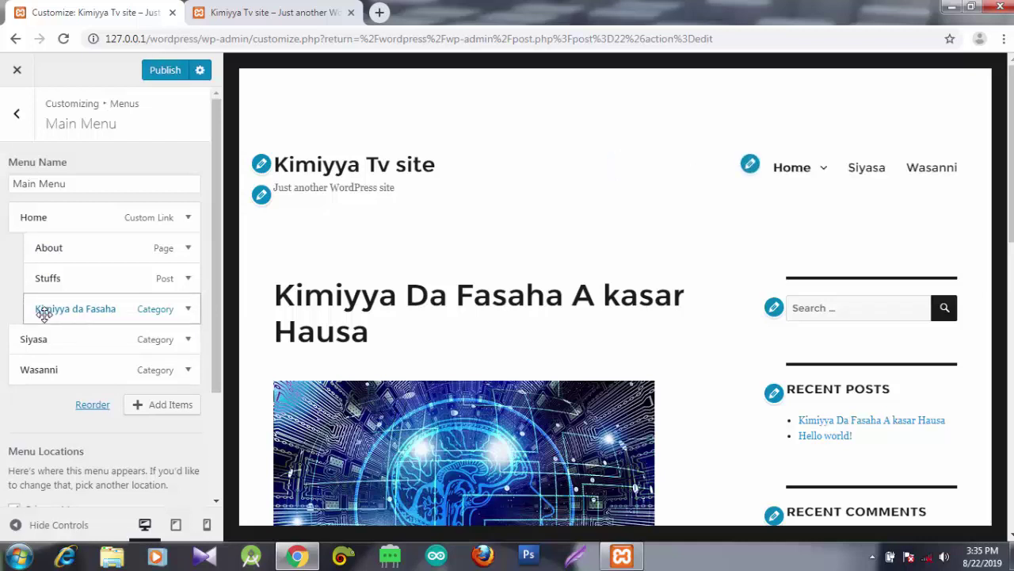
mouse_move(781, 169)
drag(55, 313, 41, 313)
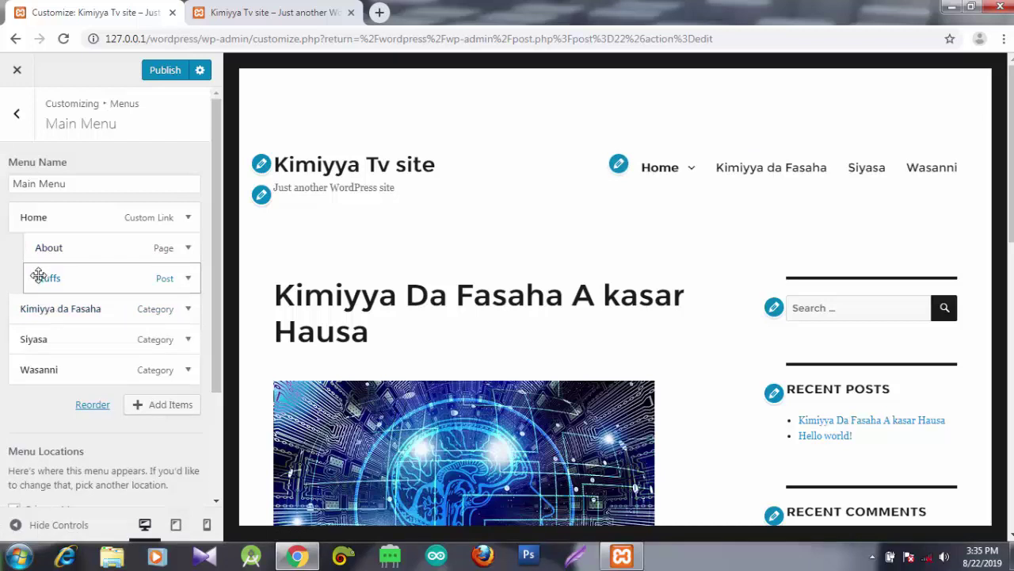
Move the About and Stuffs items out from under Home to the Main Menu's top level and examine the site preview.
drag(36, 278, 29, 255)
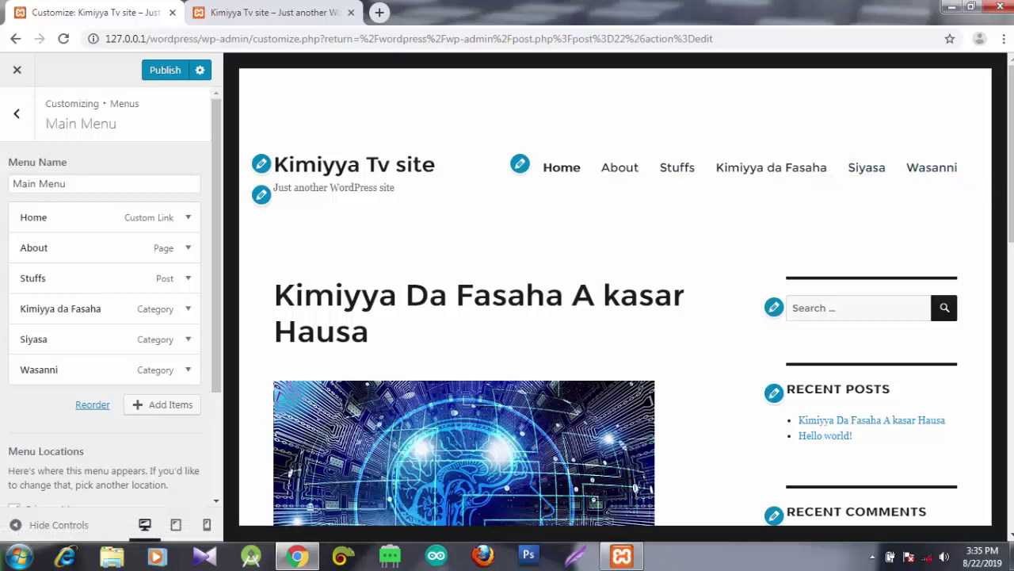
scroll(615, 297, down, 5)
scroll(615, 297, down, 2)
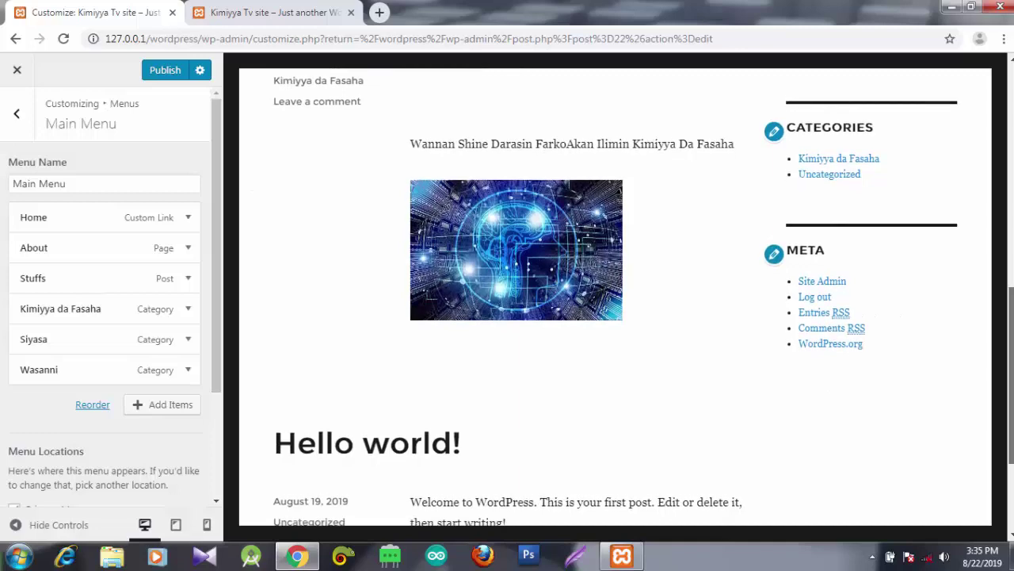
scroll(615, 297, down, 2)
scroll(615, 297, up, 2)
scroll(615, 297, up, 3)
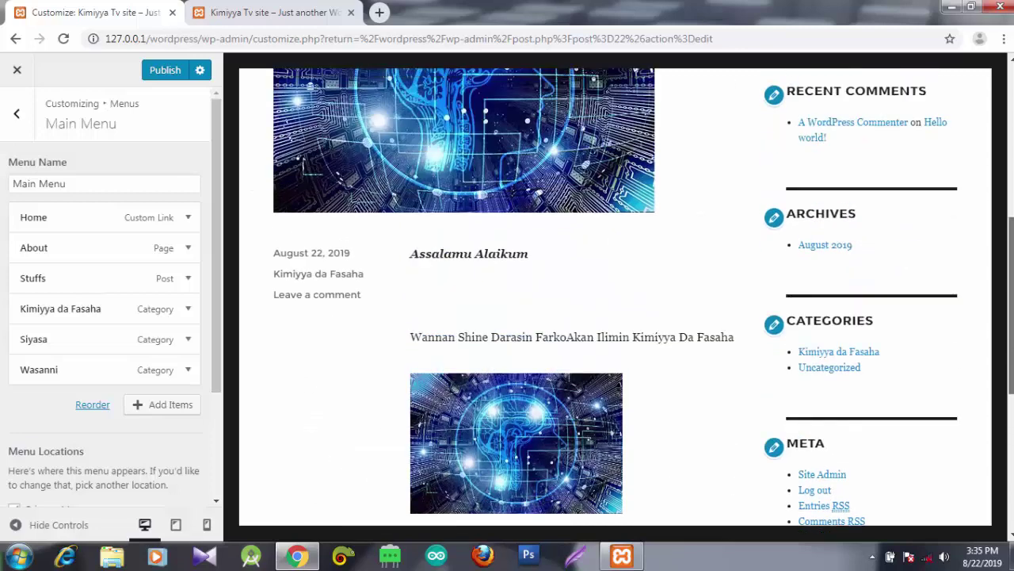
scroll(615, 298, up, 3)
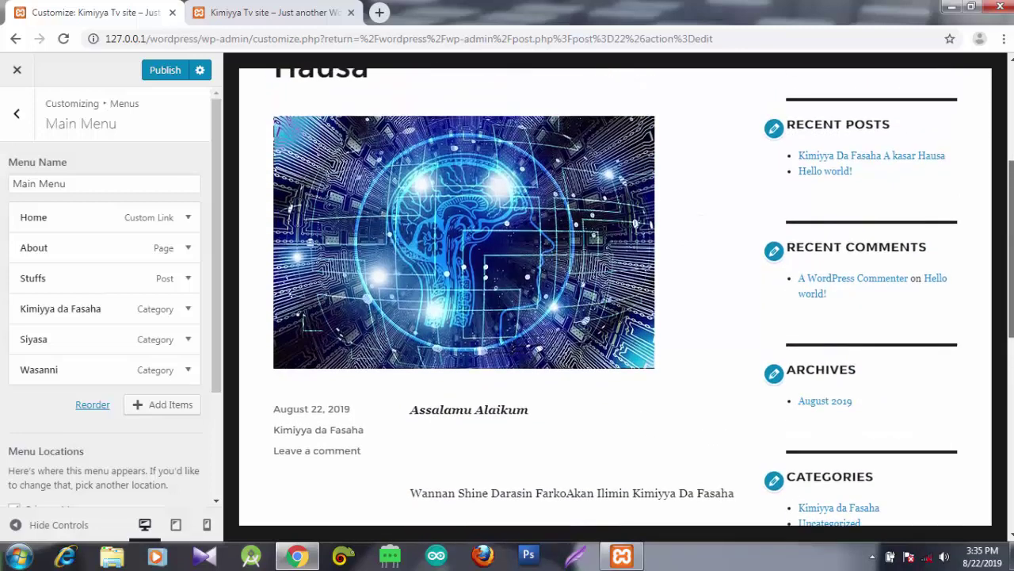
scroll(1008, 151, up, 1)
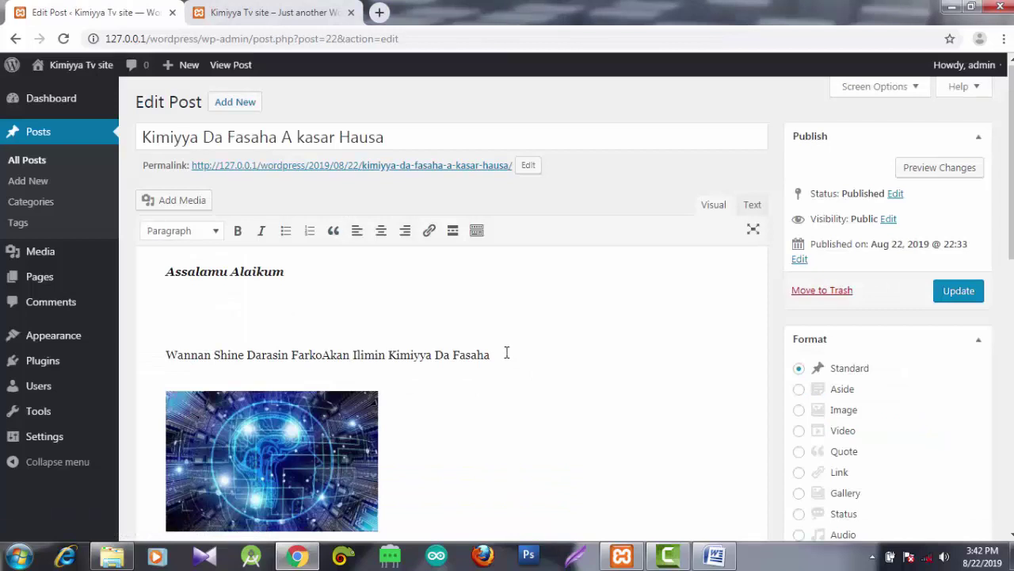
Switch to the Word document and copy the Question 2 section through the end of the HARDWARE paragraph.
click(506, 353)
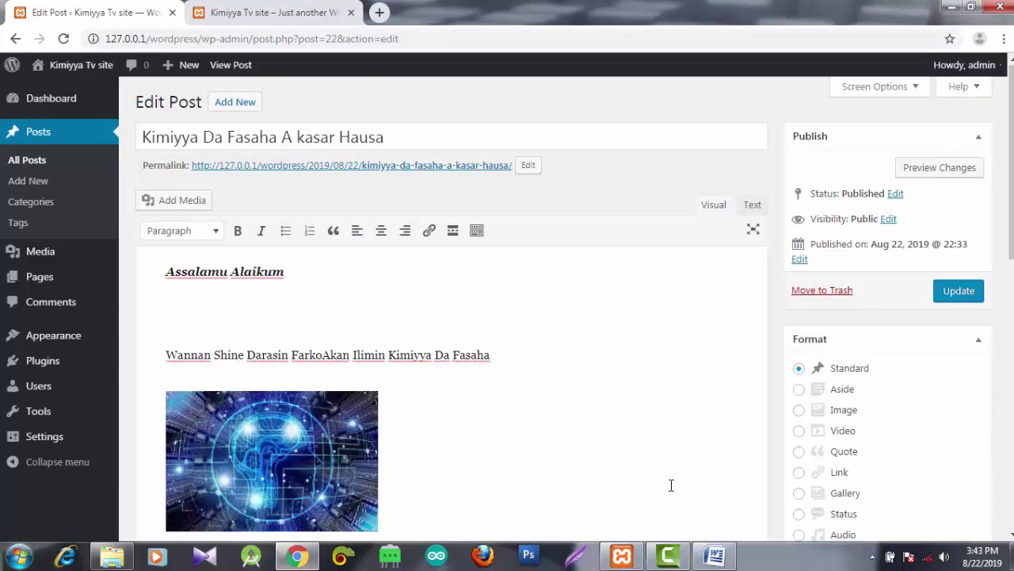
click(715, 554)
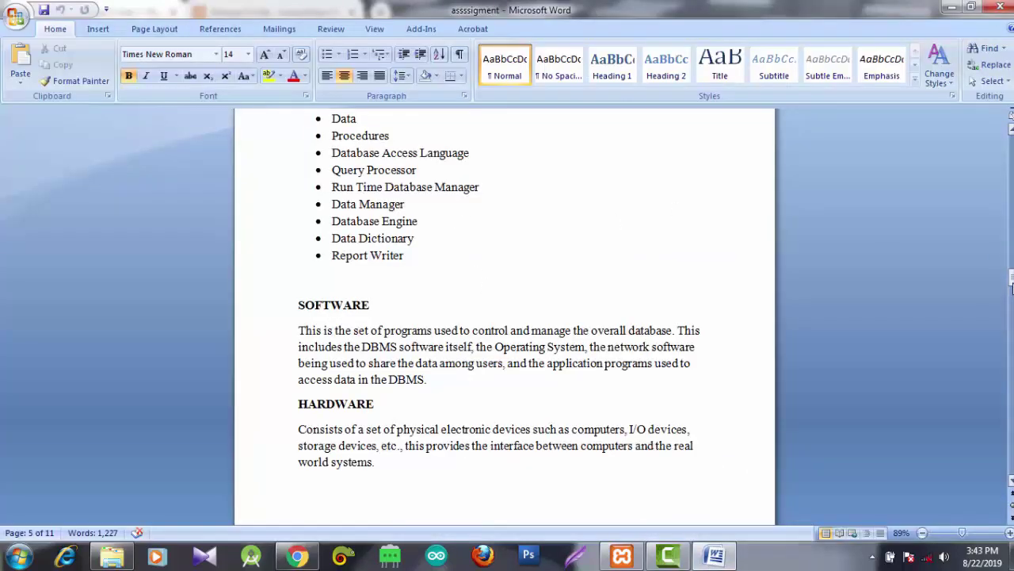
drag(1012, 287, 1012, 270)
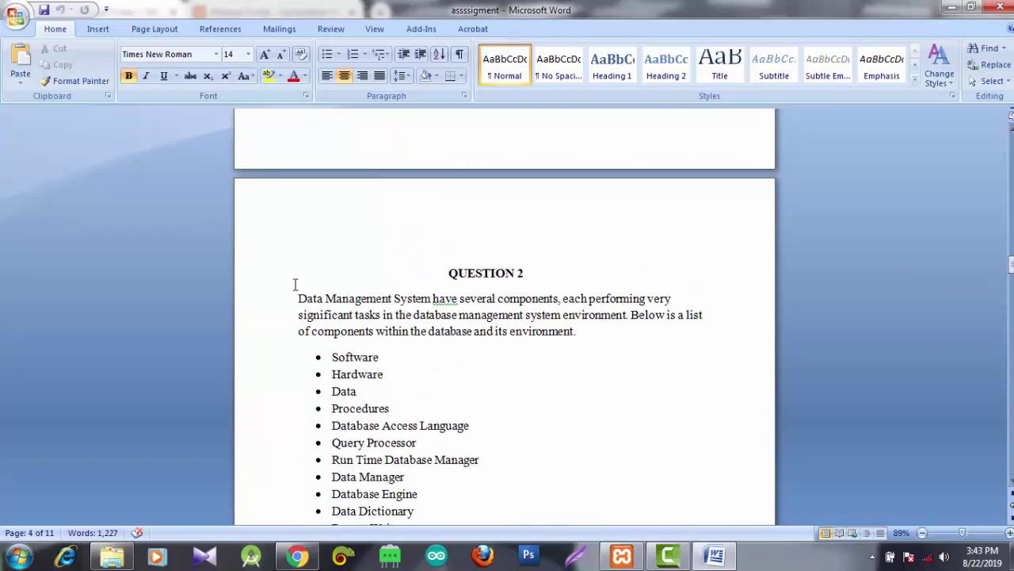
drag(299, 272, 393, 426)
drag(404, 408, 410, 399)
key(ctrl+c)
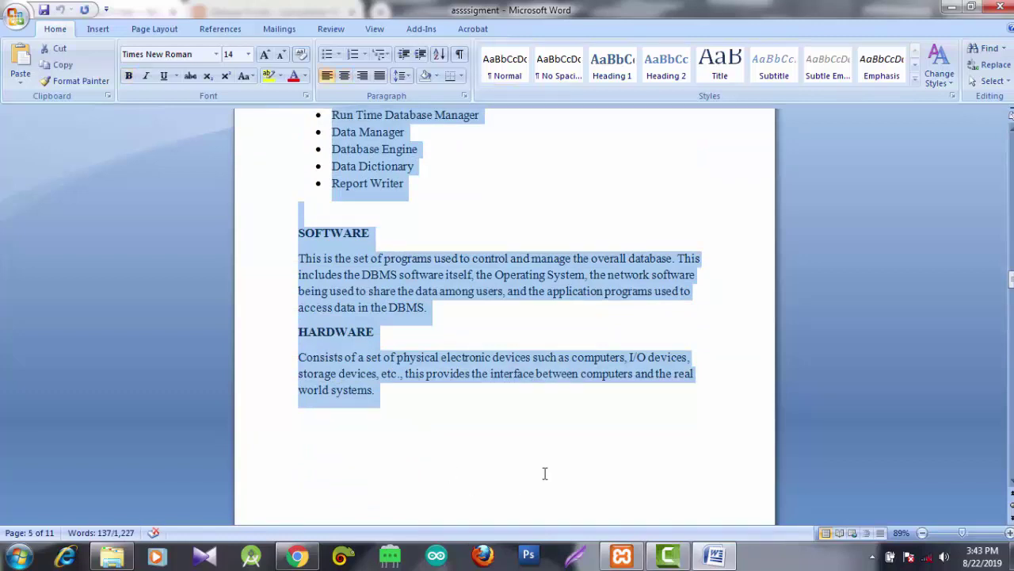
Back in the WordPress post, replace the line "Wannan Shine Darasin FarkoAkan Ilimin Kimiyya Da Fasaha" with the copied text.
click(297, 554)
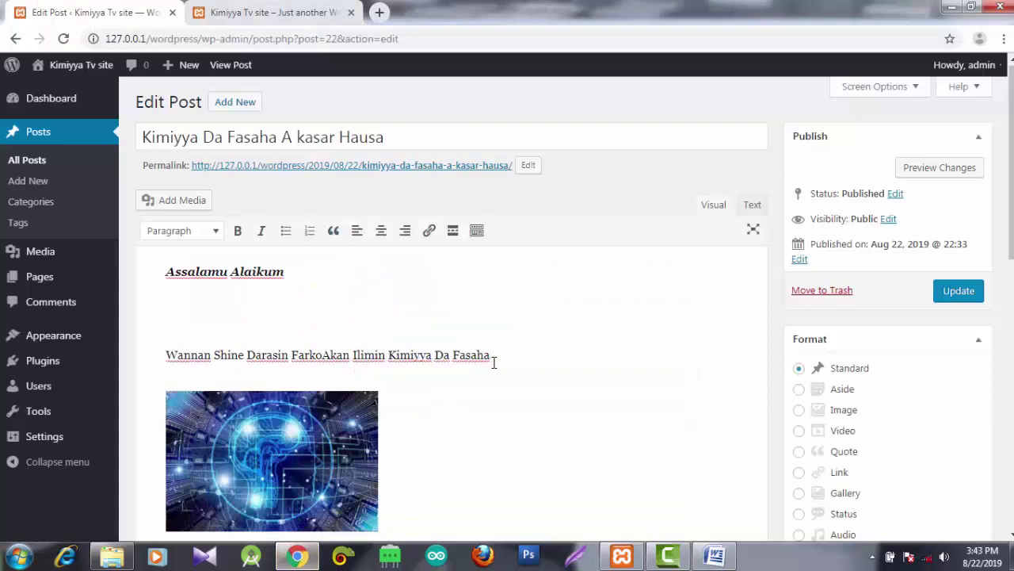
key(BackSpace)
key(BackSpace)
key(BackSpace)
key(BackSpace)
key(BackSpace)
key(BackSpace)
key(BackSpace)
key(BackSpace)
key(BackSpace)
key(BackSpace)
key(BackSpace)
key(BackSpace)
key(BackSpace)
key(BackSpace)
key(BackSpace)
key(BackSpace)
key(BackSpace)
key(BackSpace)
key(BackSpace)
key(BackSpace)
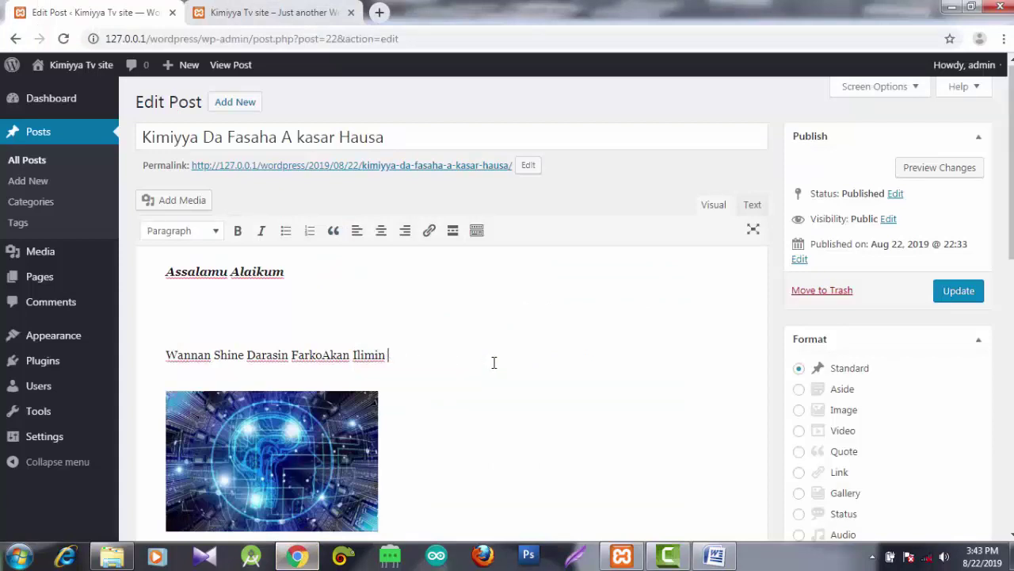
key(BackSpace)
key(BackSpace)
key(BackSpace)
key(BackSpace)
key(BackSpace)
key(BackSpace)
key(BackSpace)
key(BackSpace)
key(BackSpace)
key(BackSpace)
key(BackSpace)
key(BackSpace)
key(BackSpace)
key(BackSpace)
key(BackSpace)
key(BackSpace)
key(BackSpace)
key(BackSpace)
key(BackSpace)
key(BackSpace)
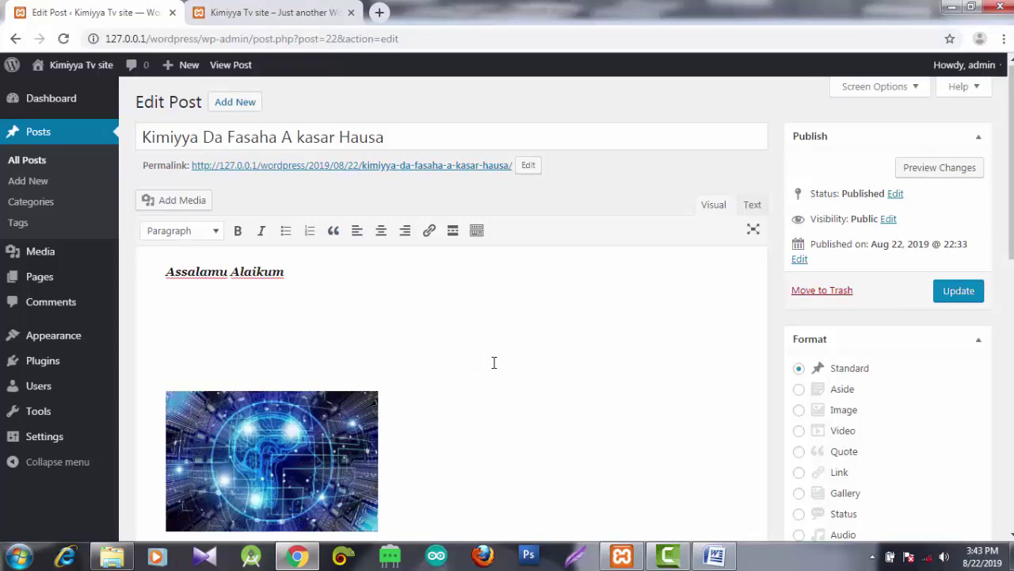
key(ctrl+v)
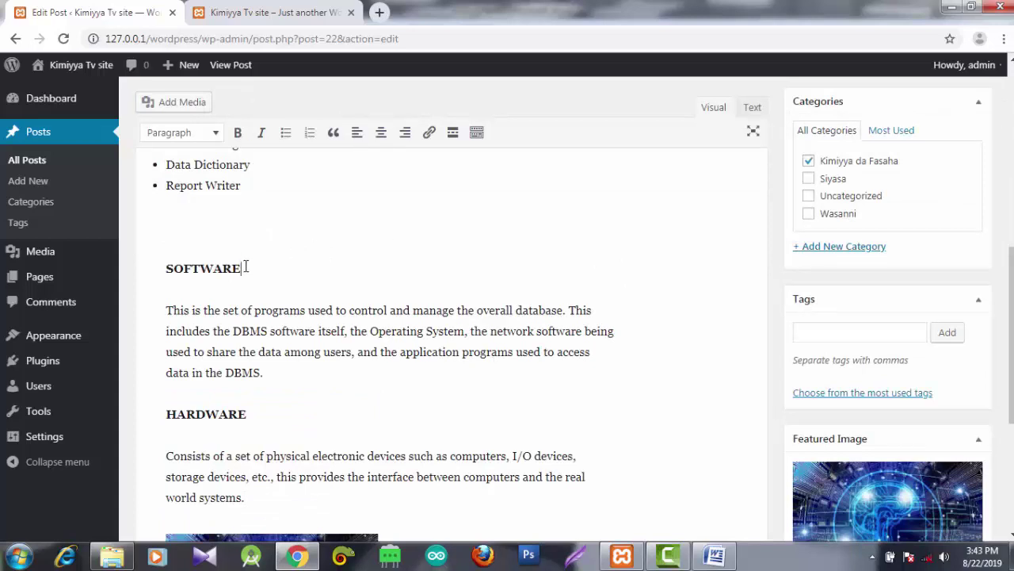
Italicize the SOFTWARE heading in the post.
drag(246, 267, 168, 273)
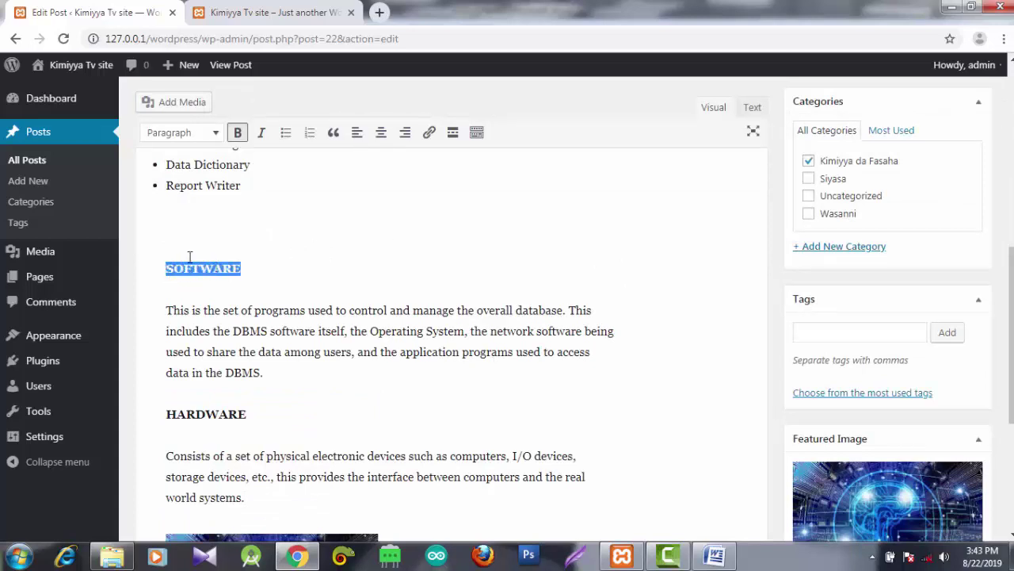
click(265, 135)
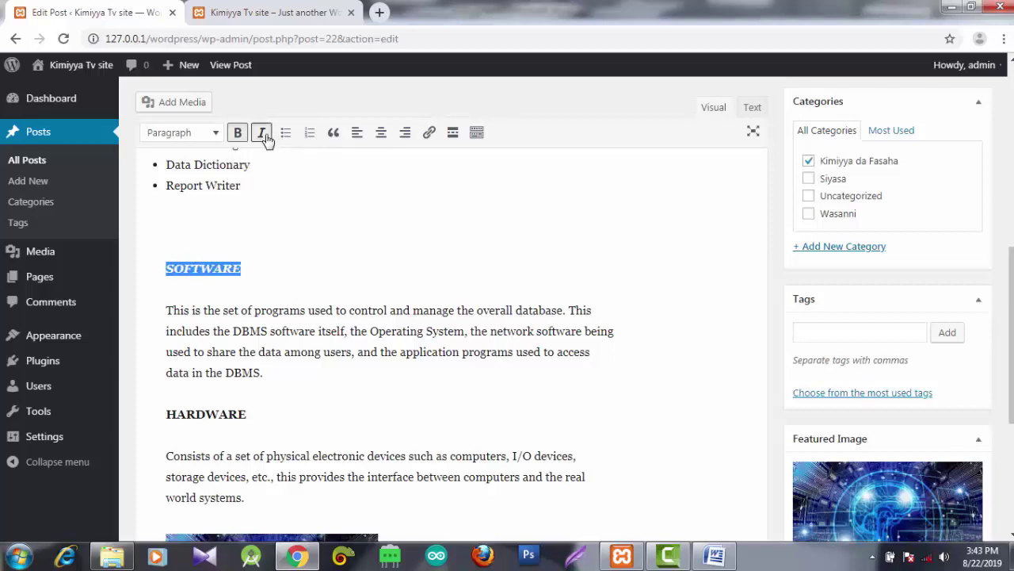
click(301, 279)
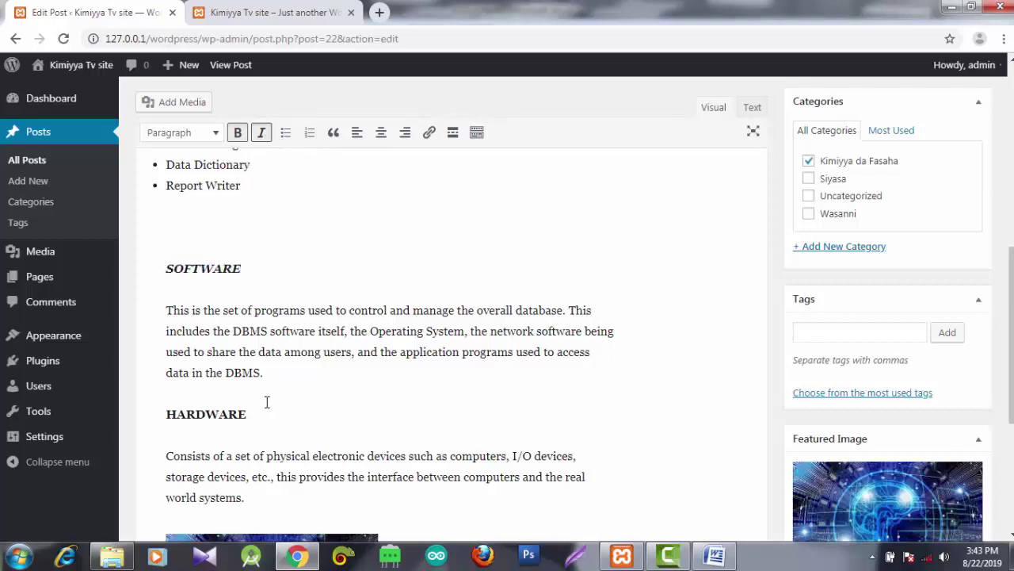
click(254, 417)
double_click(242, 415)
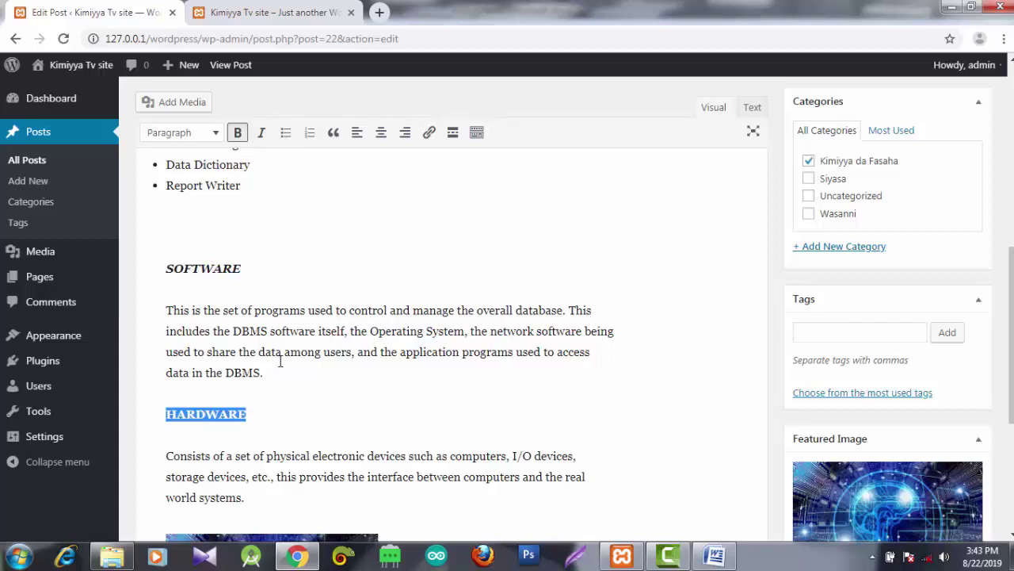
Format the whole paragraph under the SOFTWARE heading as a blockquote.
drag(274, 379, 168, 315)
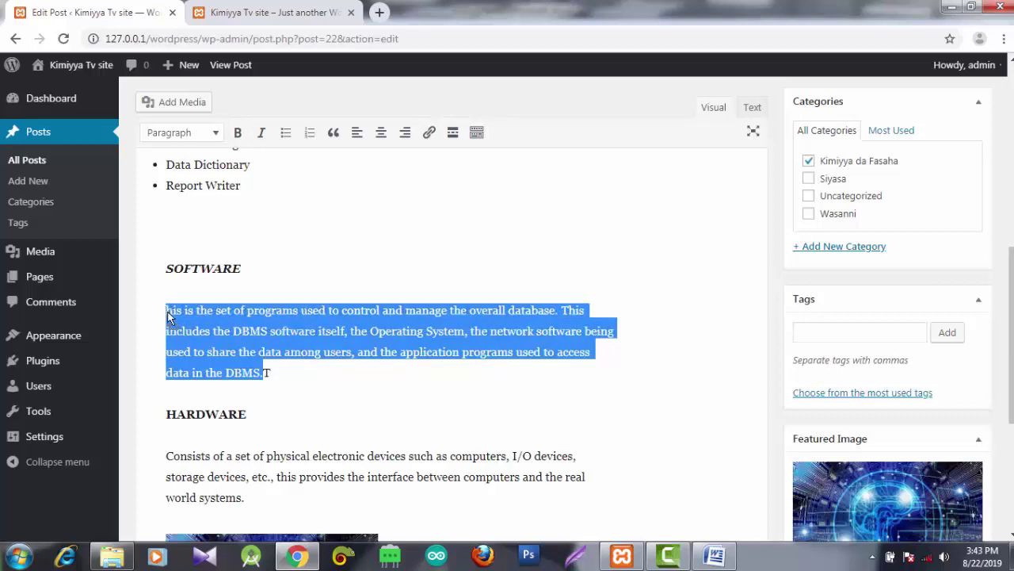
click(270, 372)
drag(269, 372, 166, 311)
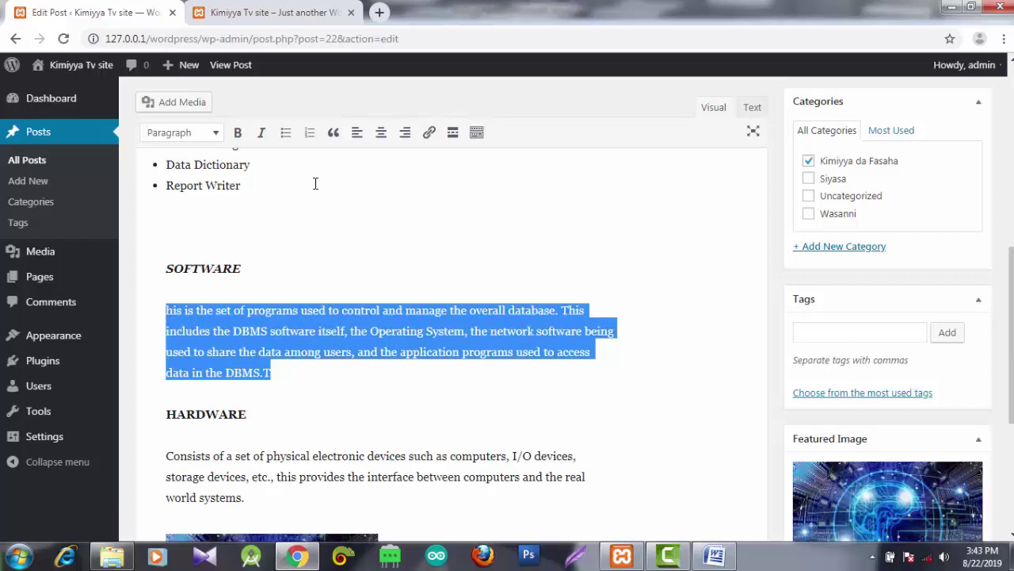
click(334, 133)
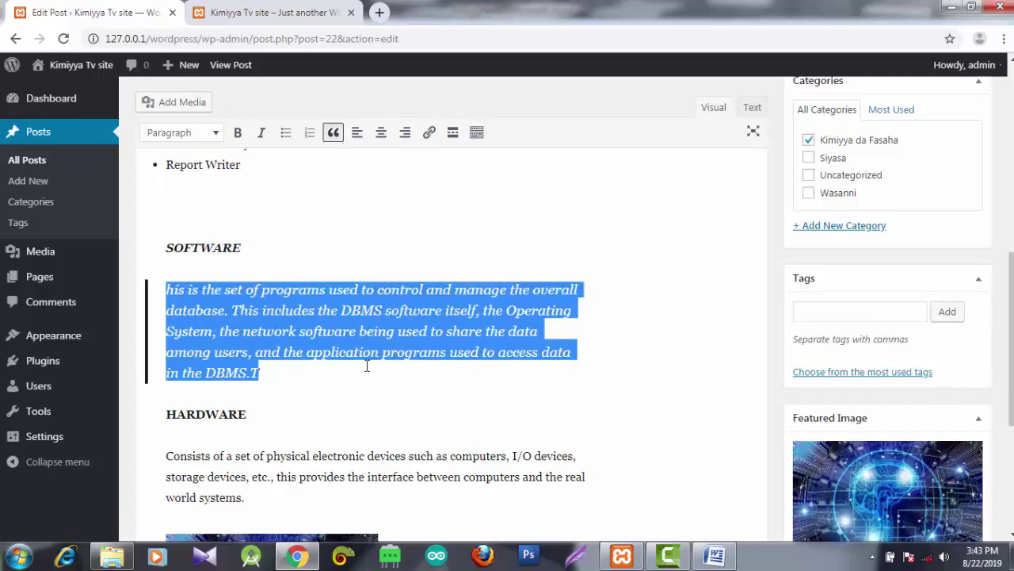
Insert blank lines above and below the image at the end of the post.
click(393, 390)
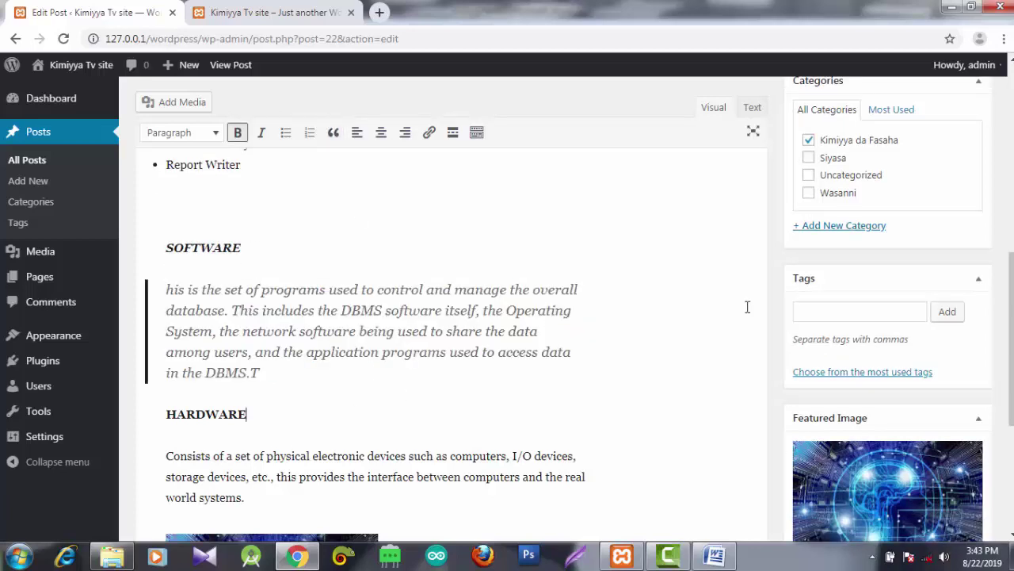
scroll(1011, 338, down, 2)
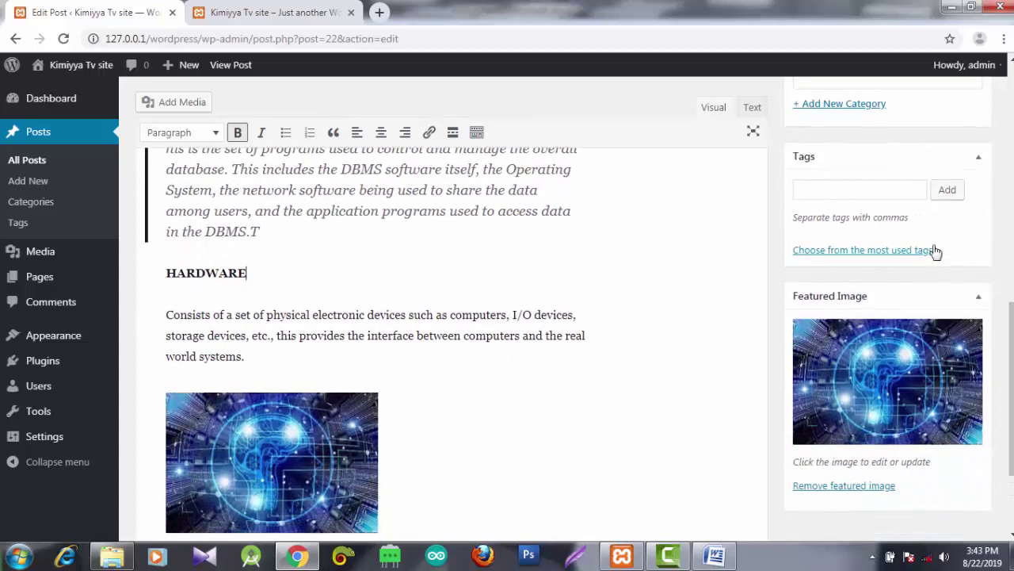
scroll(1011, 341, down, 2)
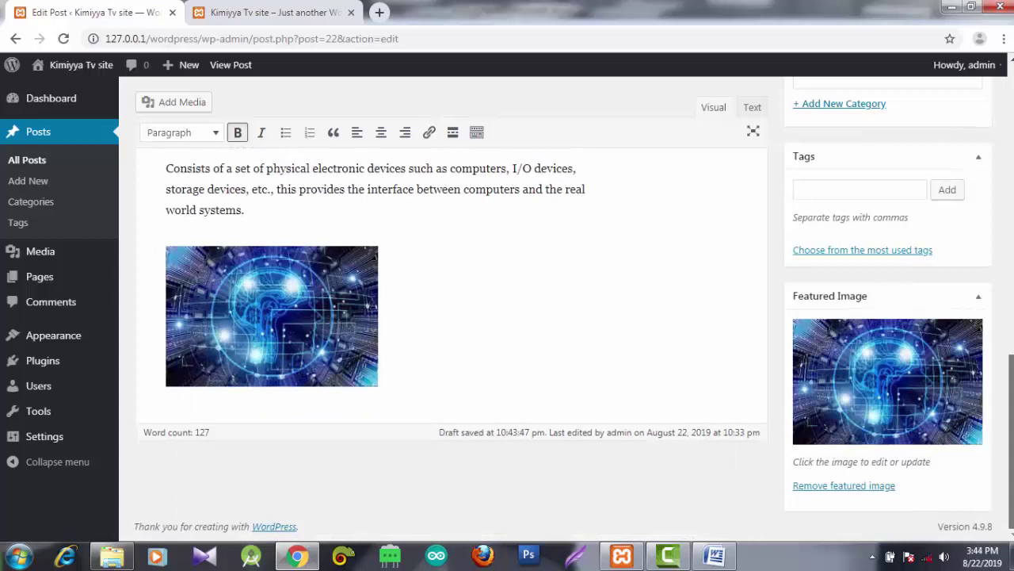
click(489, 373)
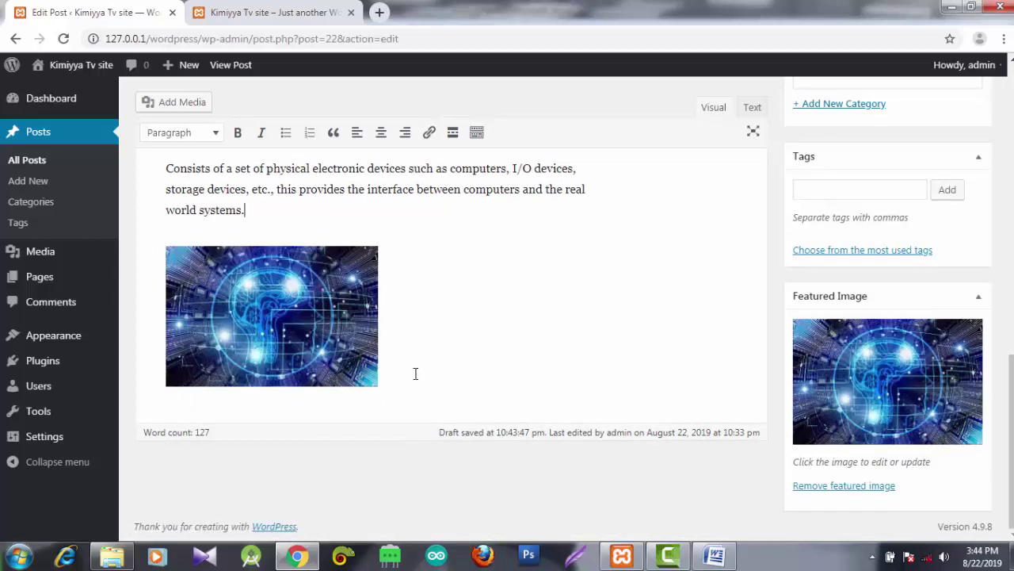
key(ctrl+b)
key(ctrl+i)
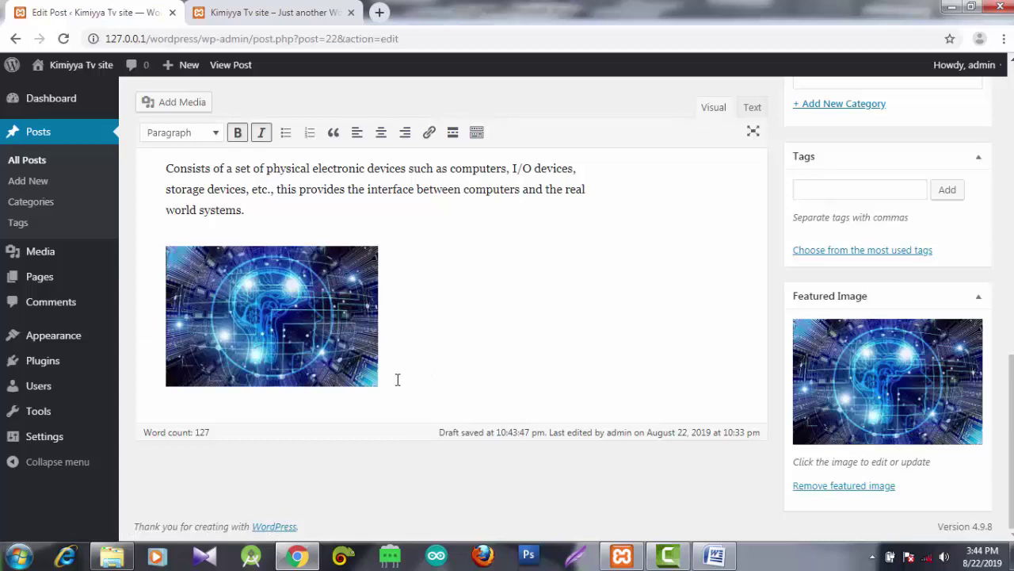
key(Return)
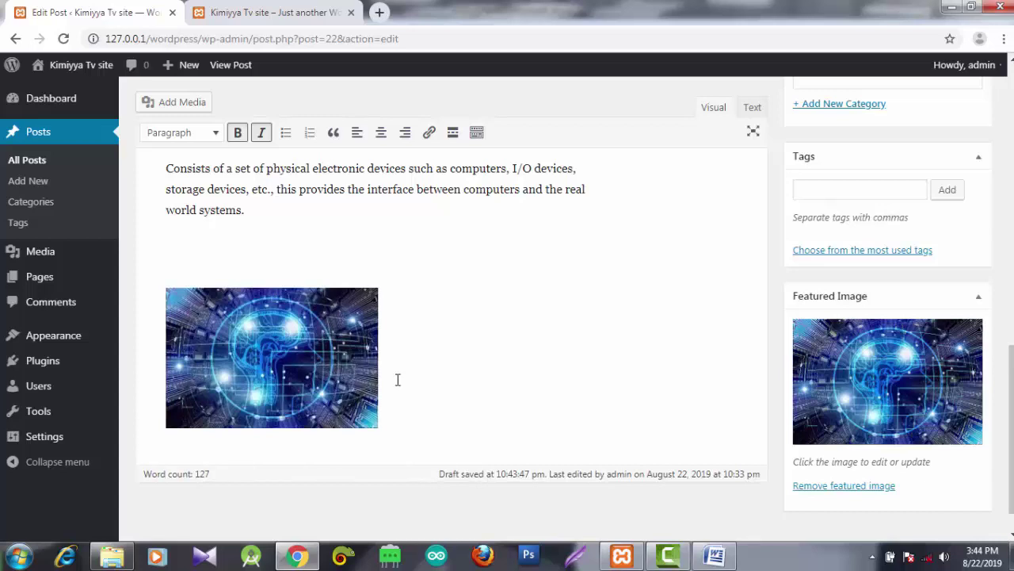
click(398, 380)
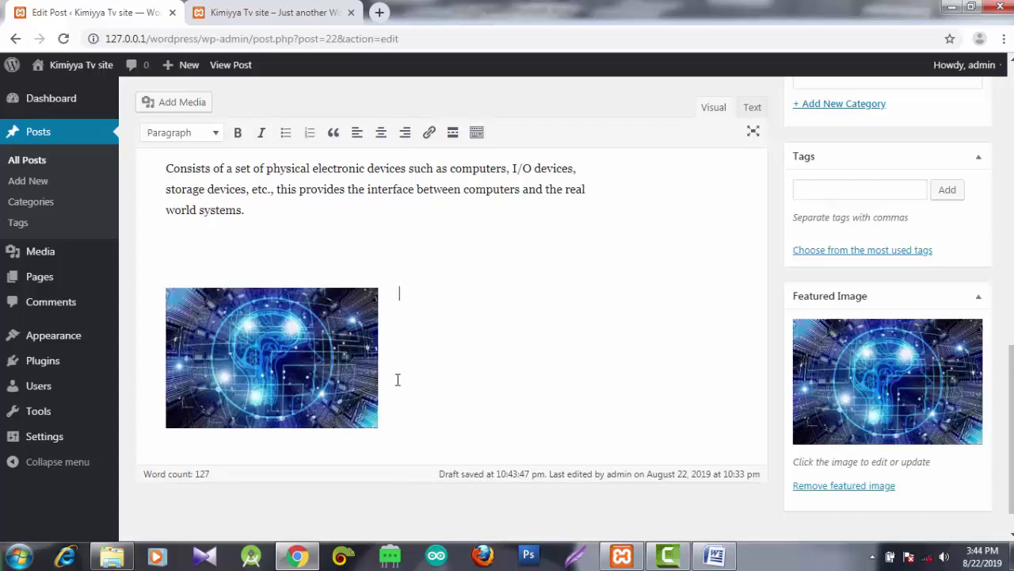
key(Return)
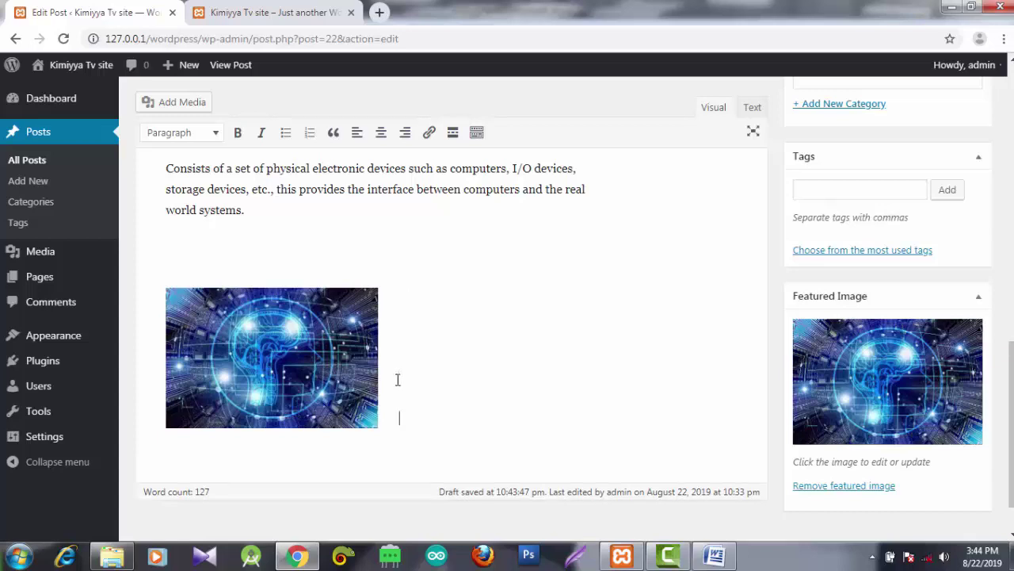
key(Return)
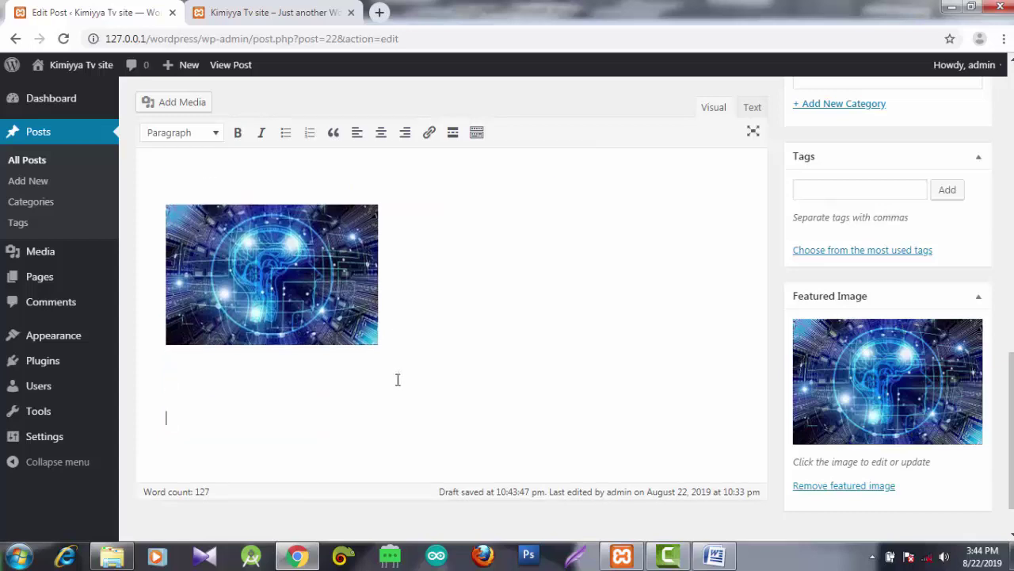
Switch to the Word document and copy the DATA and PROCEDURES sections with their paragraphs.
click(714, 557)
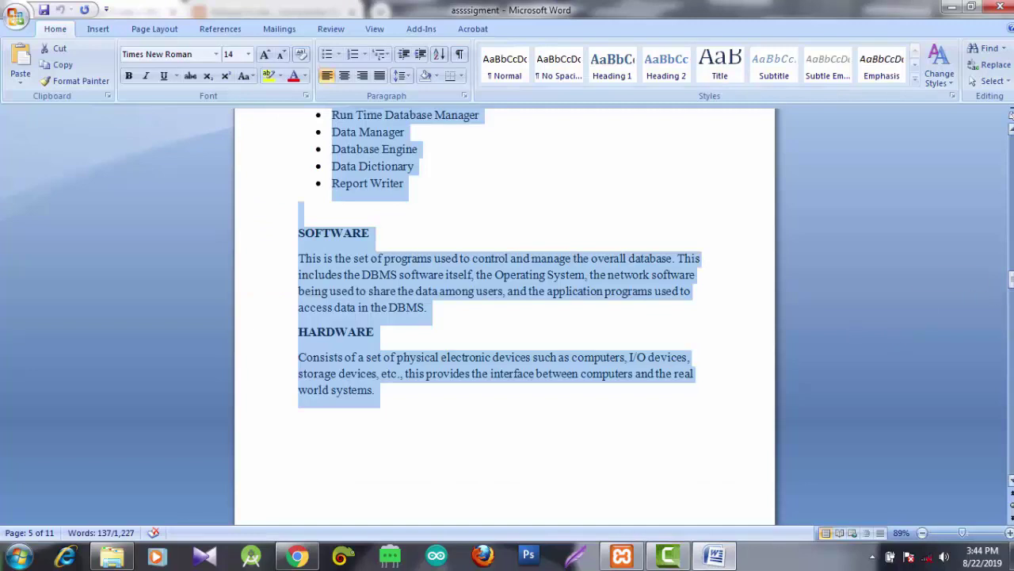
drag(1011, 279, 893, 292)
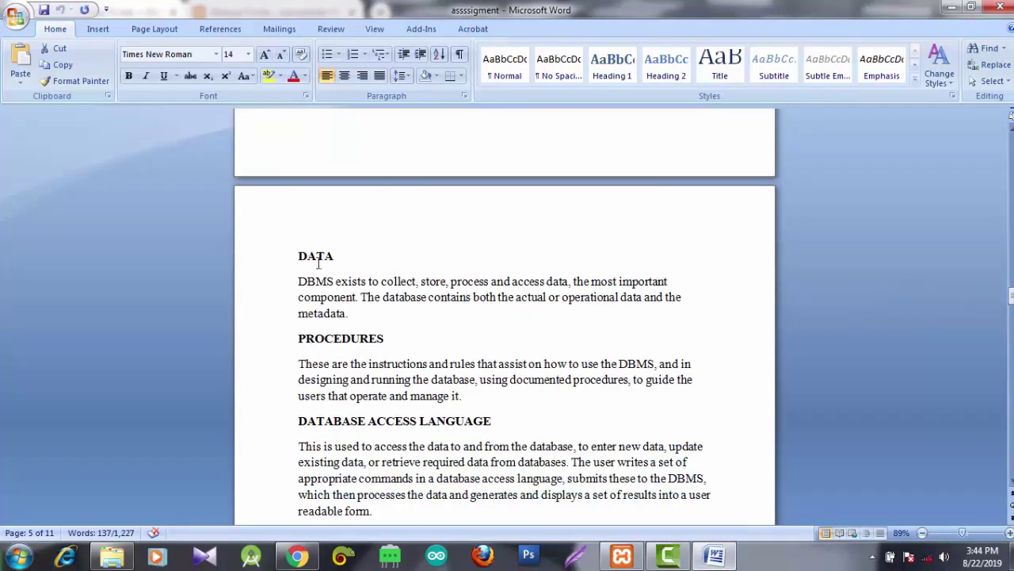
drag(291, 256, 483, 400)
key(ctrl+c)
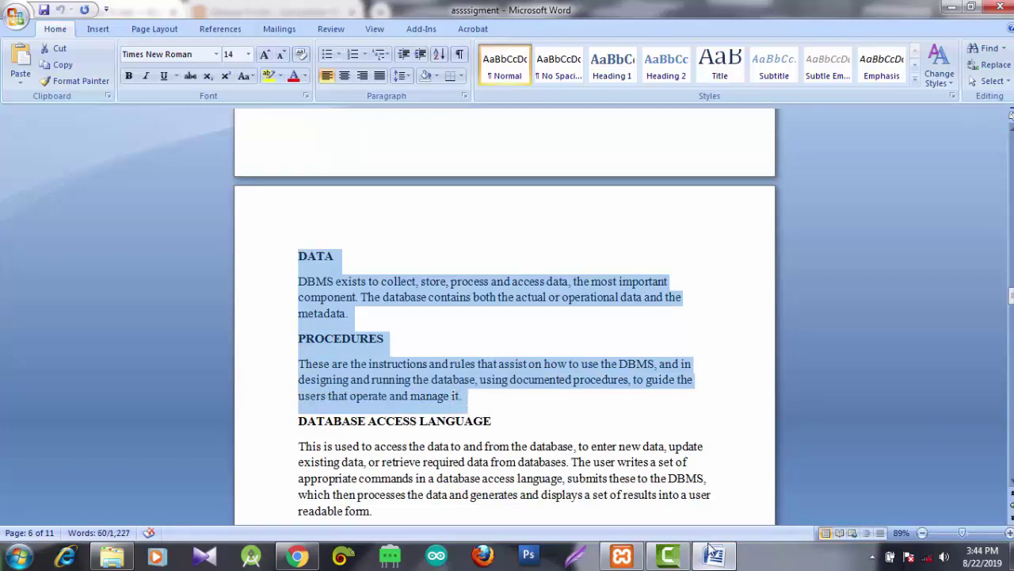
Back in the WordPress post, paste the copied sections below the image and update the post.
click(298, 555)
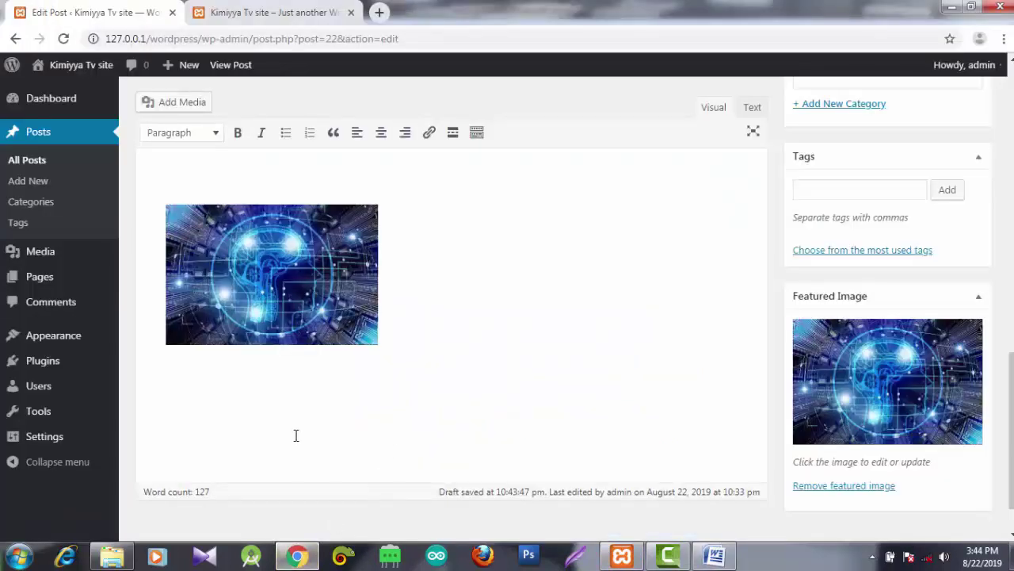
key(ctrl+v)
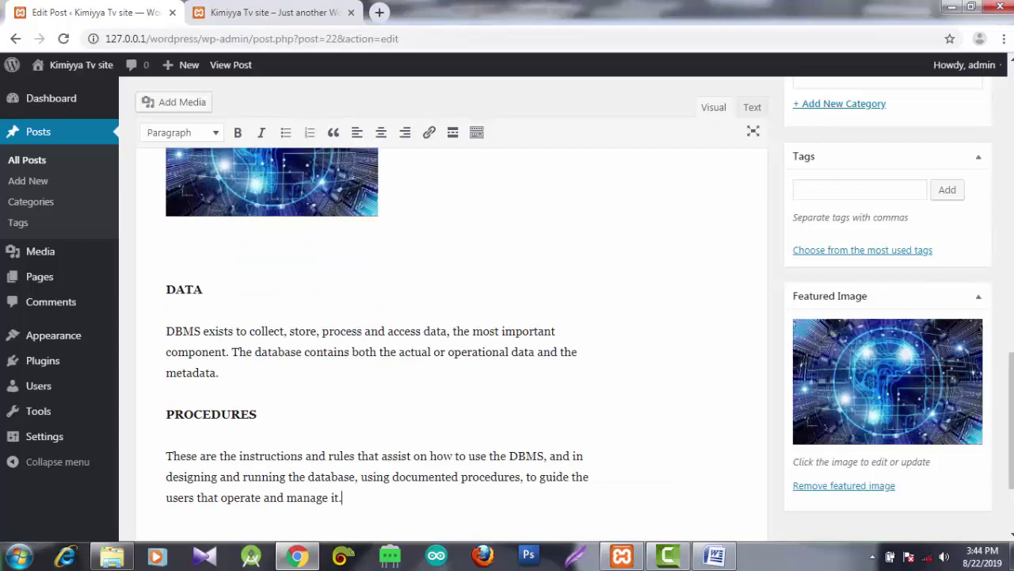
scroll(452, 333, down, 2)
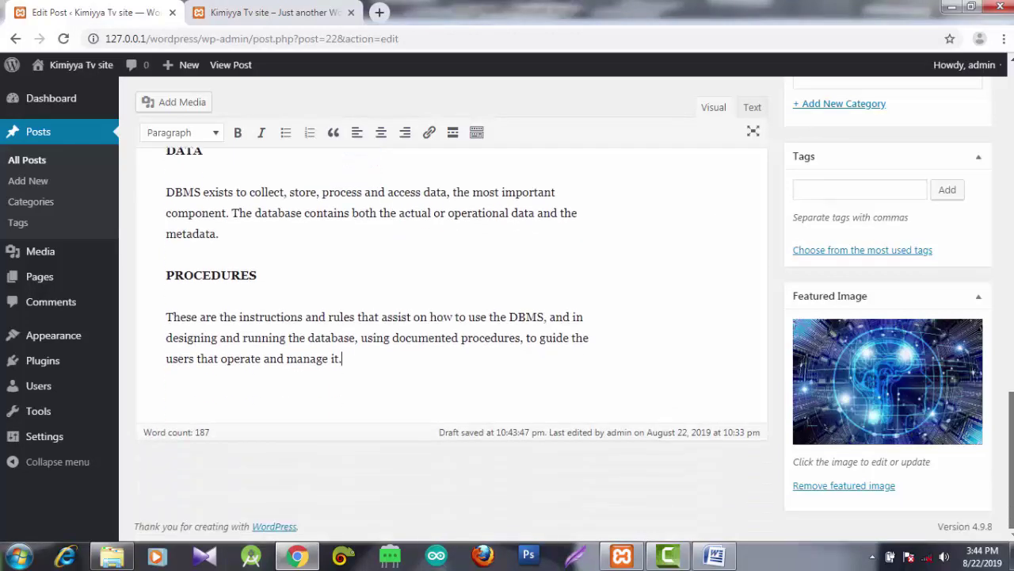
scroll(452, 332, up, 15)
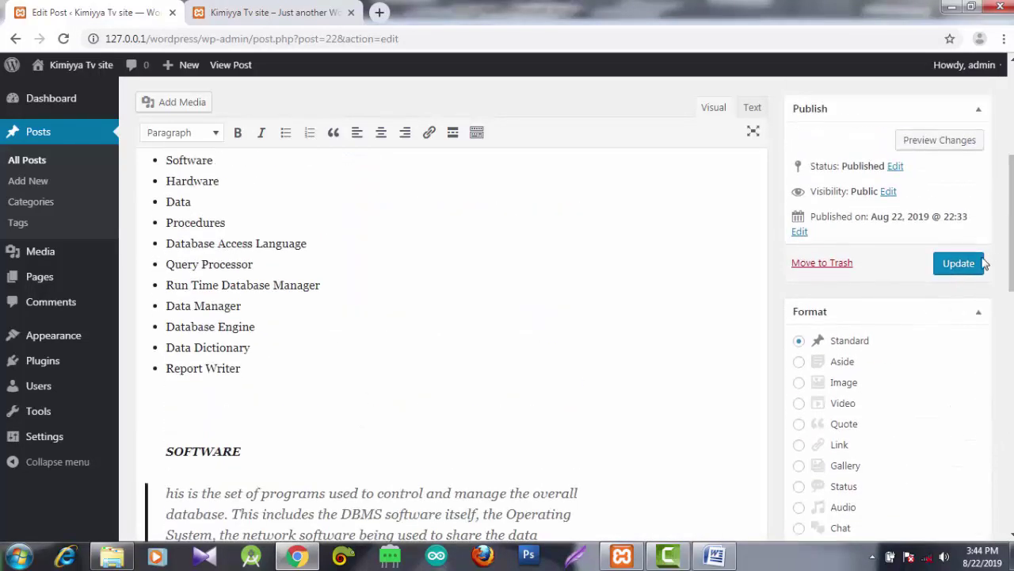
click(959, 267)
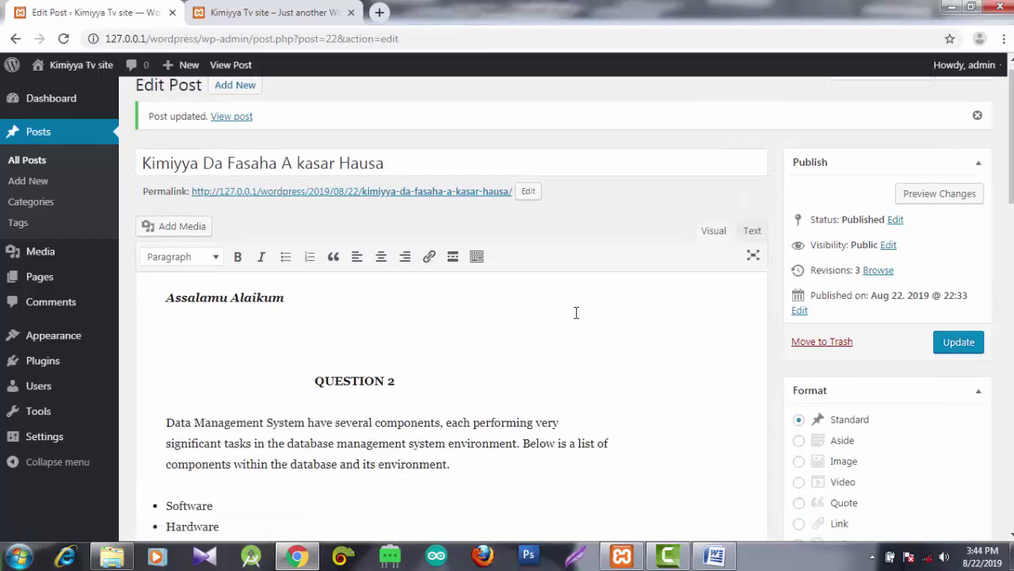
Start a new post titled "Data Base".
click(241, 92)
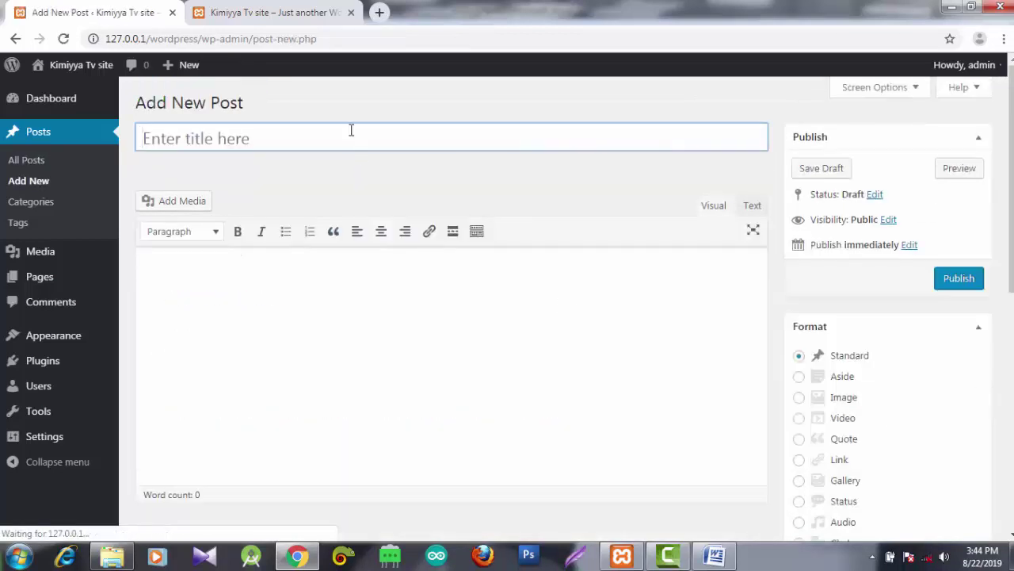
text(D)
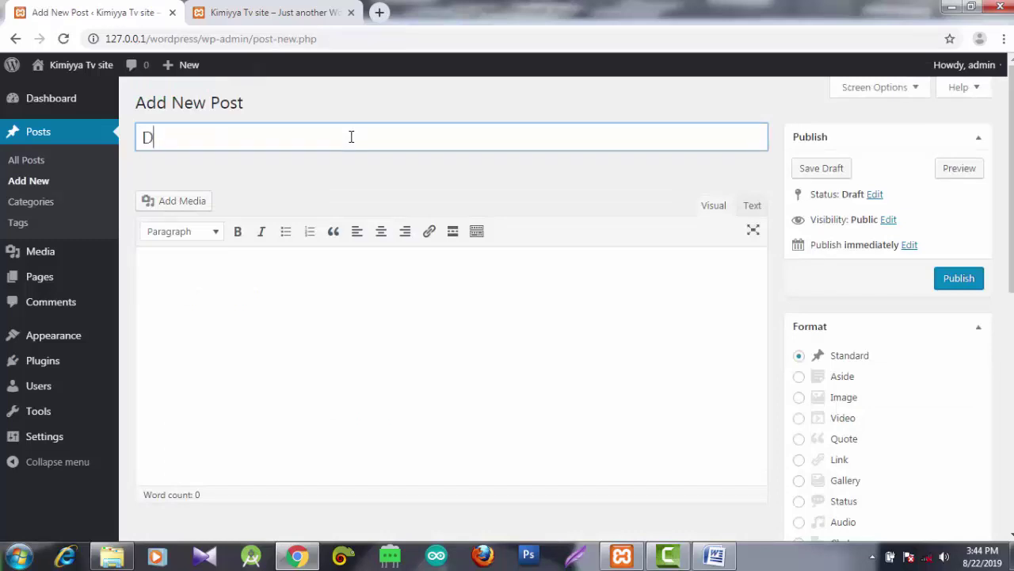
text(ata Base)
click(364, 304)
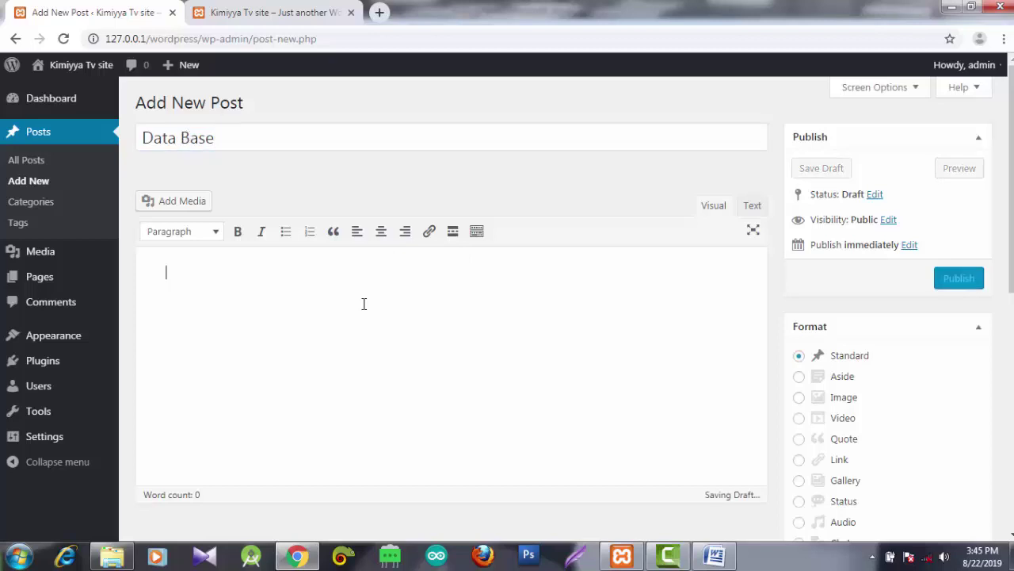
Copy the DATABASE ACCESS LANGUAGE section from the Word document and paste it into the body of the new WordPress post.
click(723, 561)
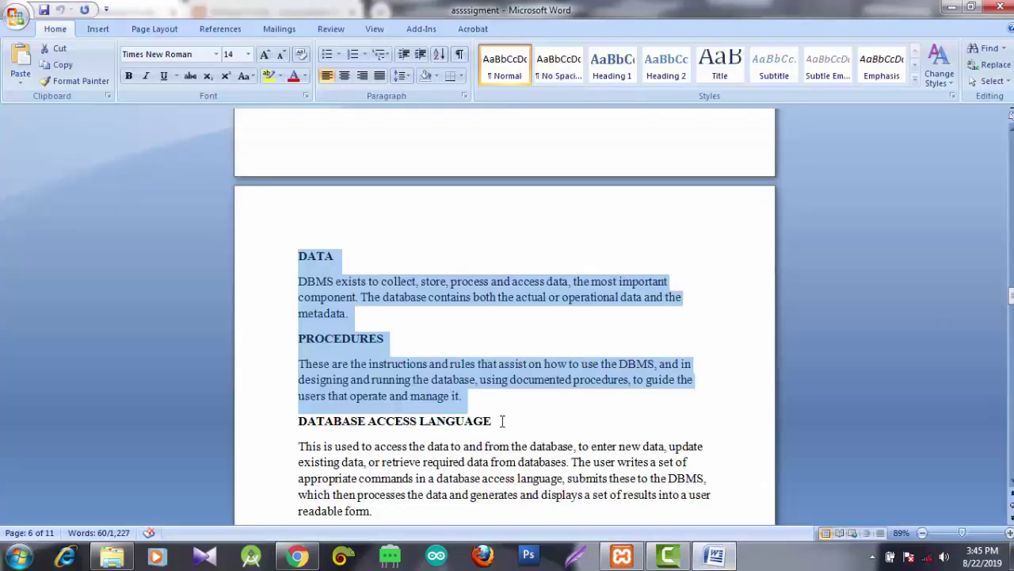
drag(297, 420, 374, 511)
key(ctrl+c)
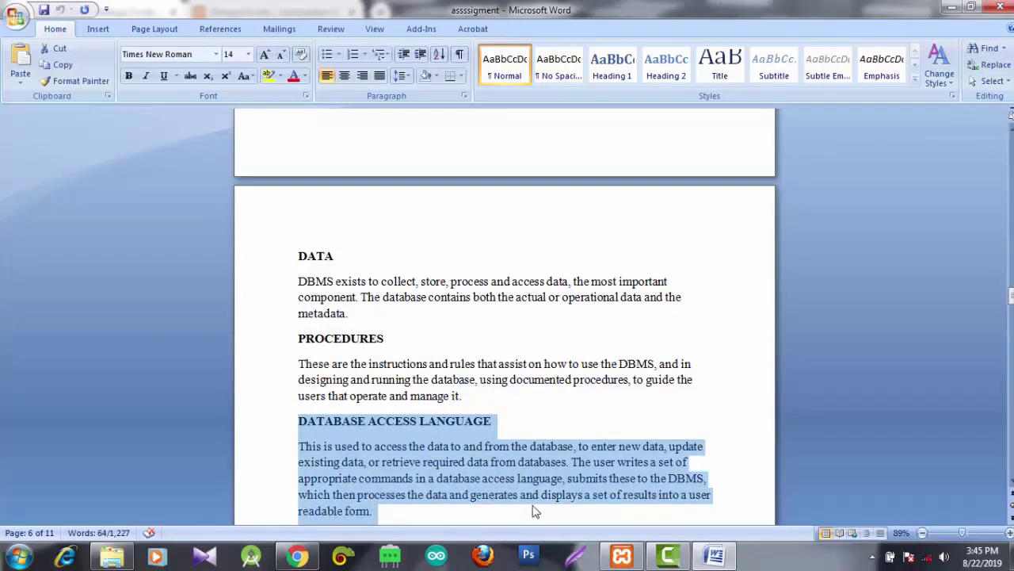
click(297, 555)
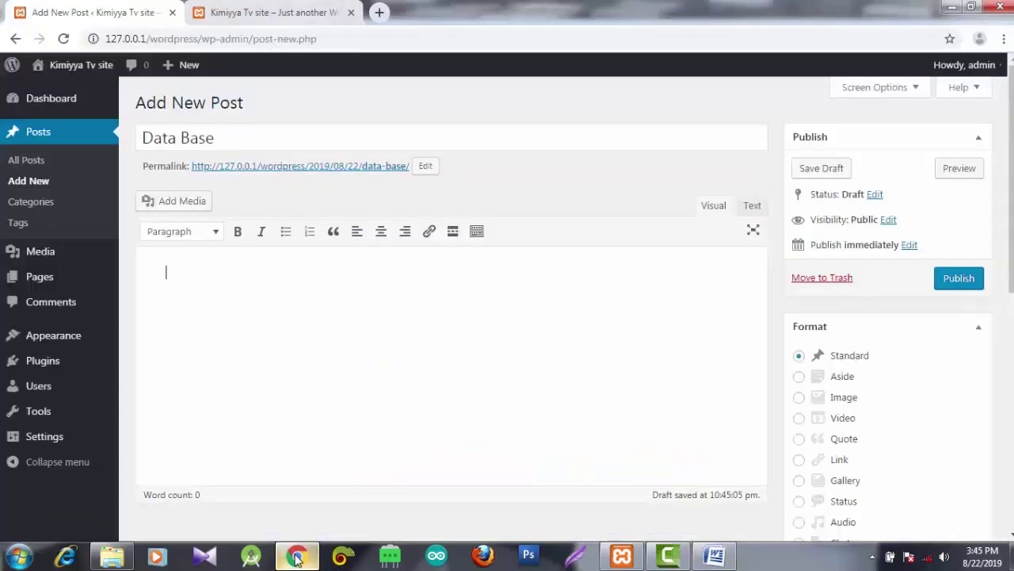
click(248, 305)
key(ctrl+v)
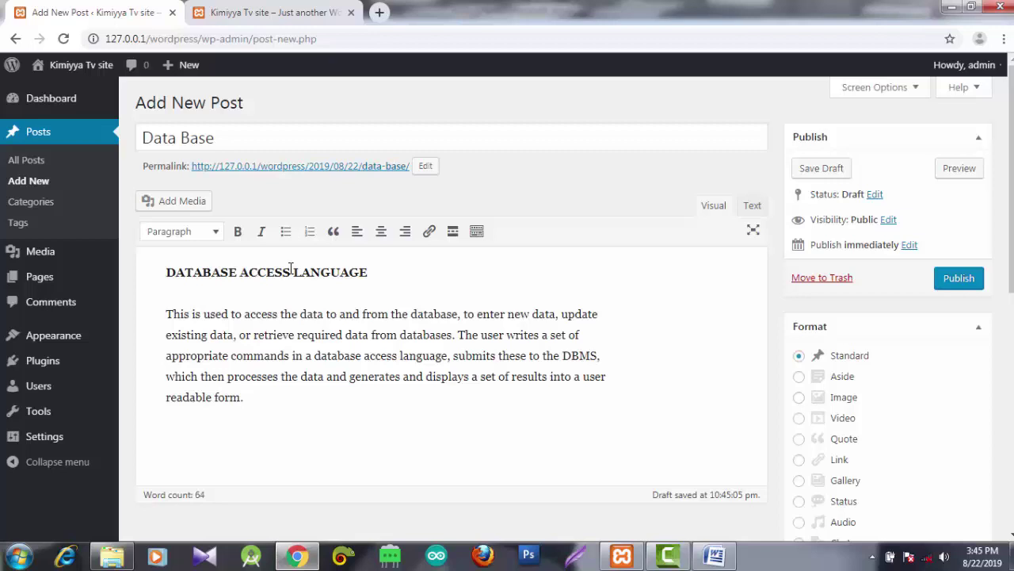
Upload the image manhattan-3866140__340 from the Tech background folder and insert it at the end of the post text.
click(181, 202)
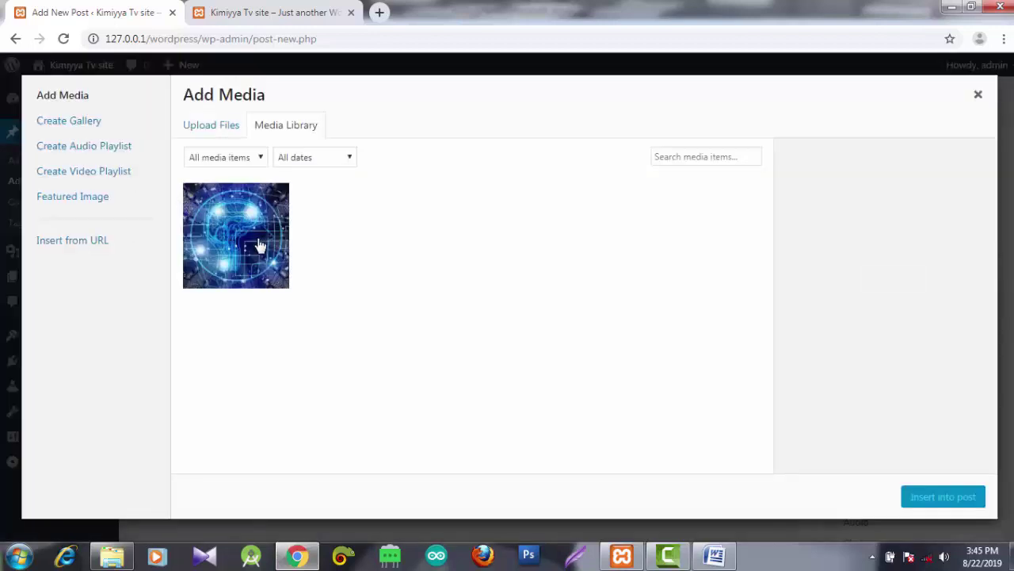
click(223, 127)
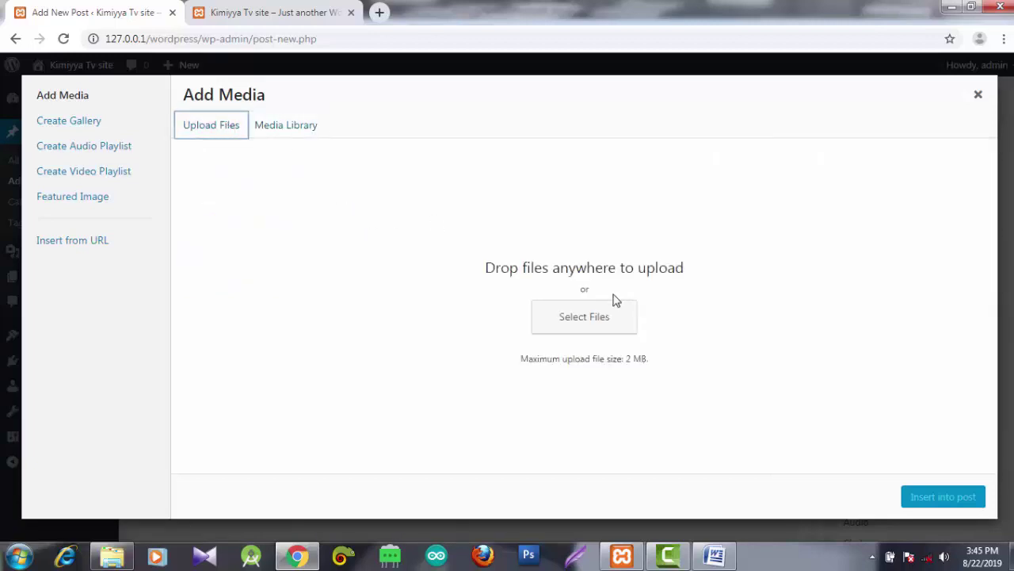
click(600, 317)
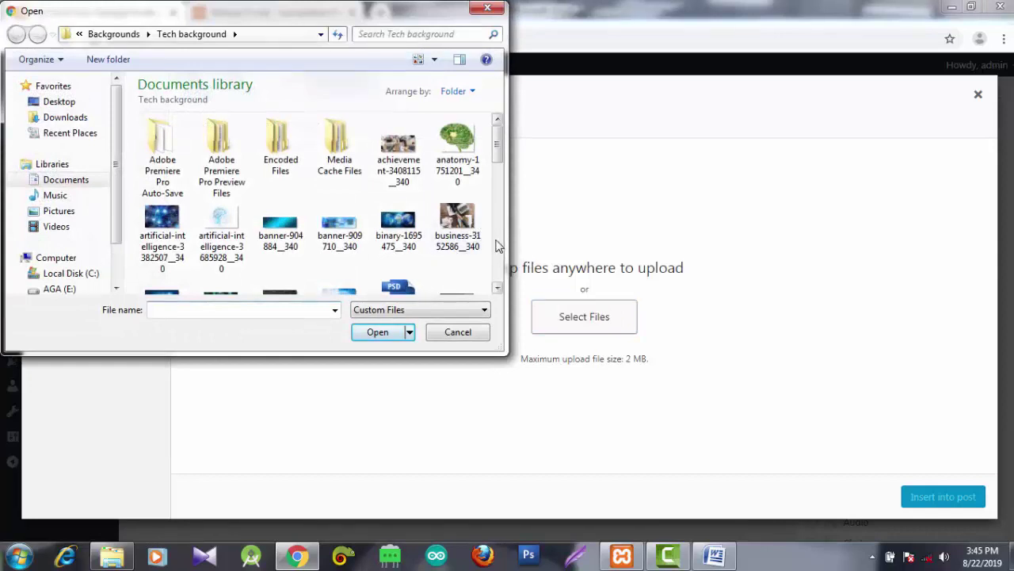
scroll(498, 246, down, 3)
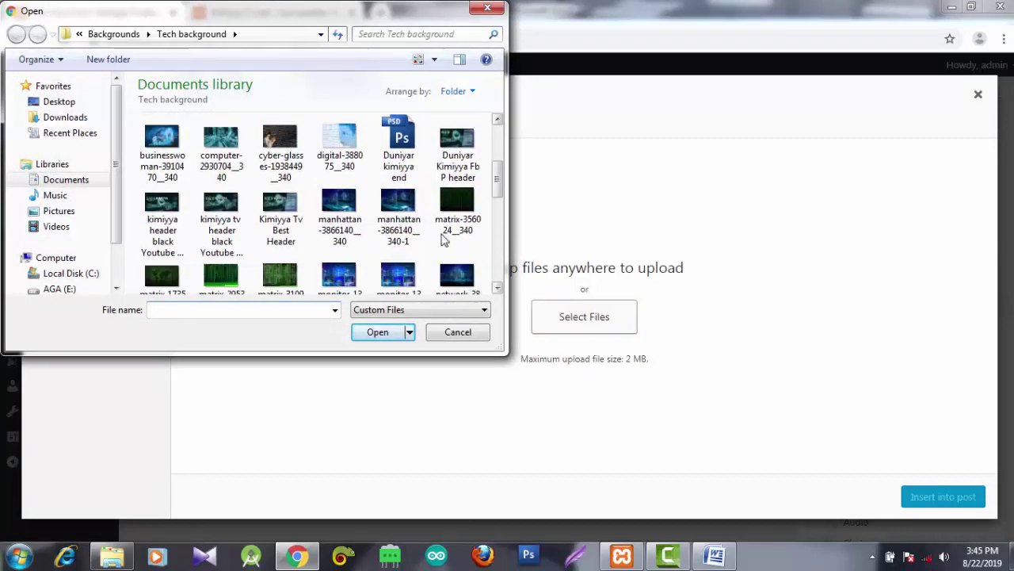
click(339, 211)
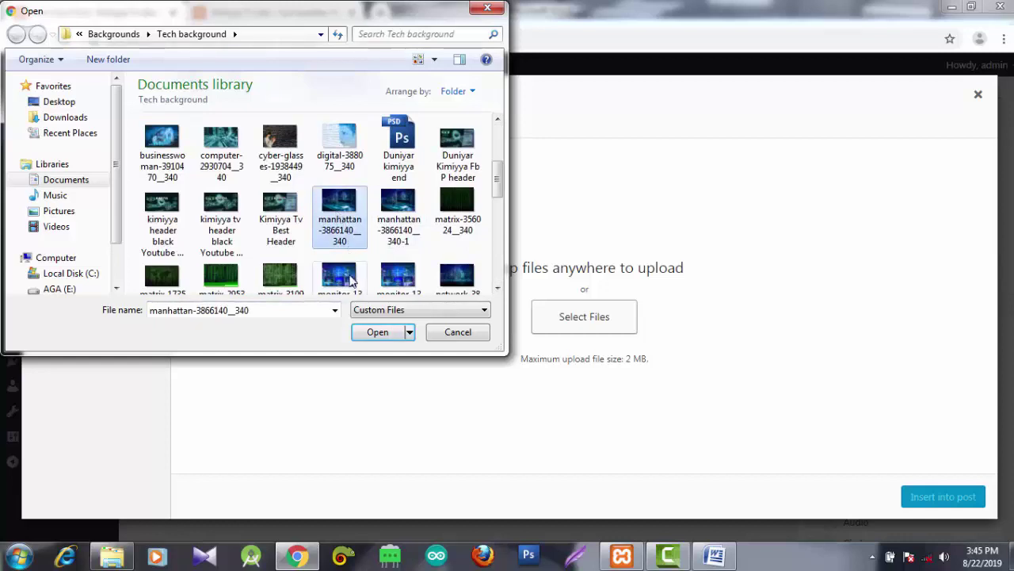
click(371, 337)
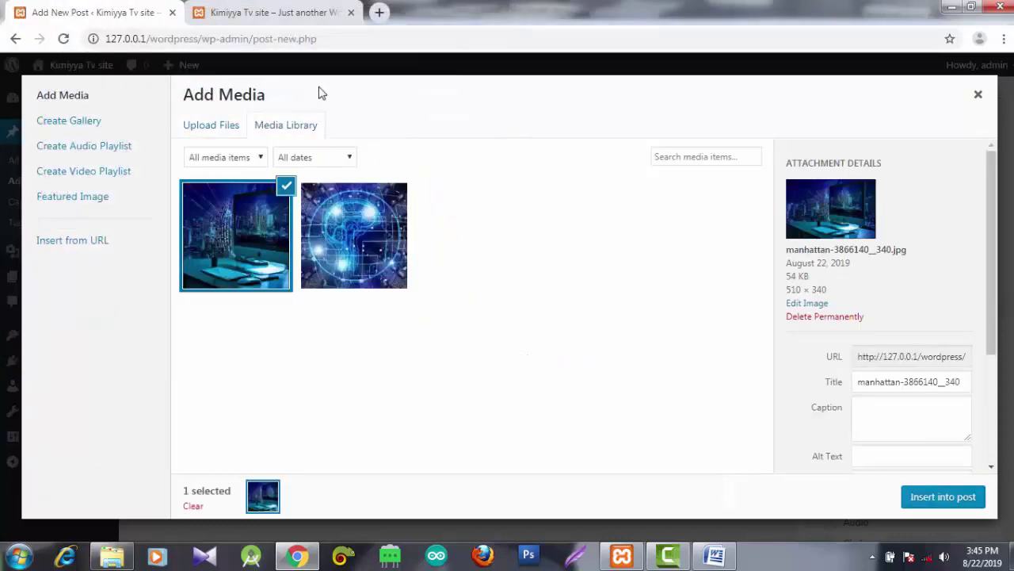
click(942, 496)
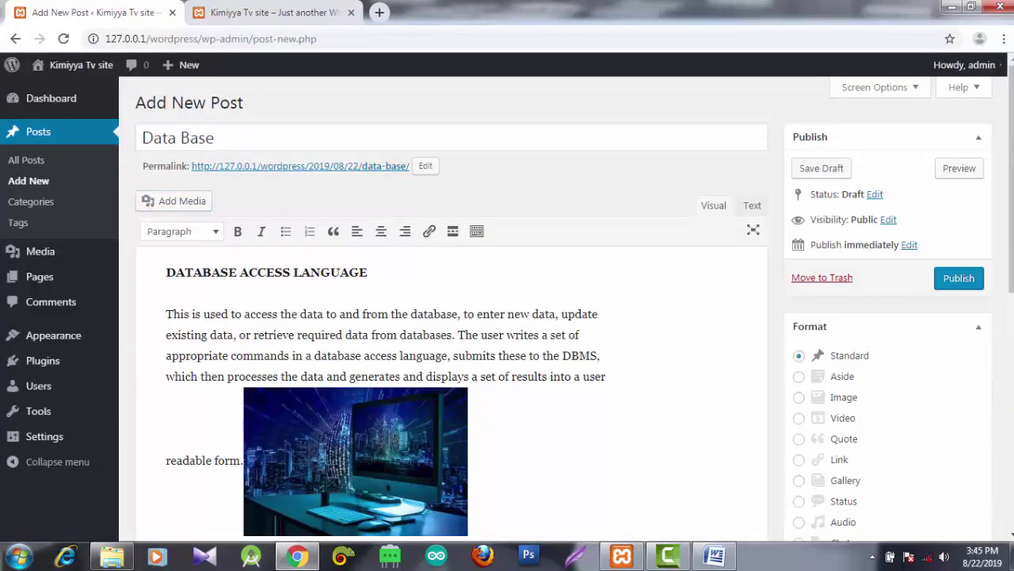
Center-align the inserted image in the post.
click(444, 431)
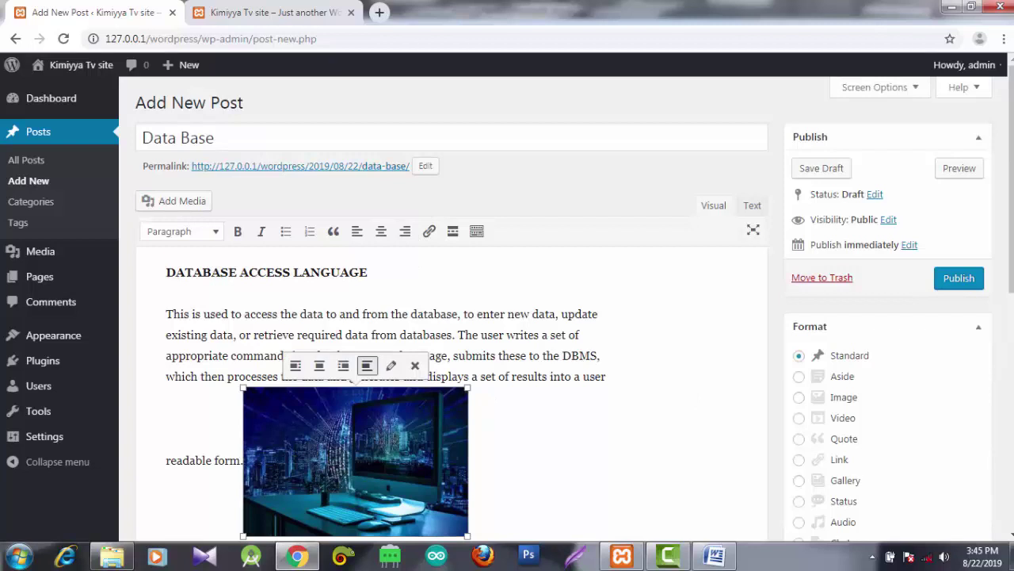
click(320, 367)
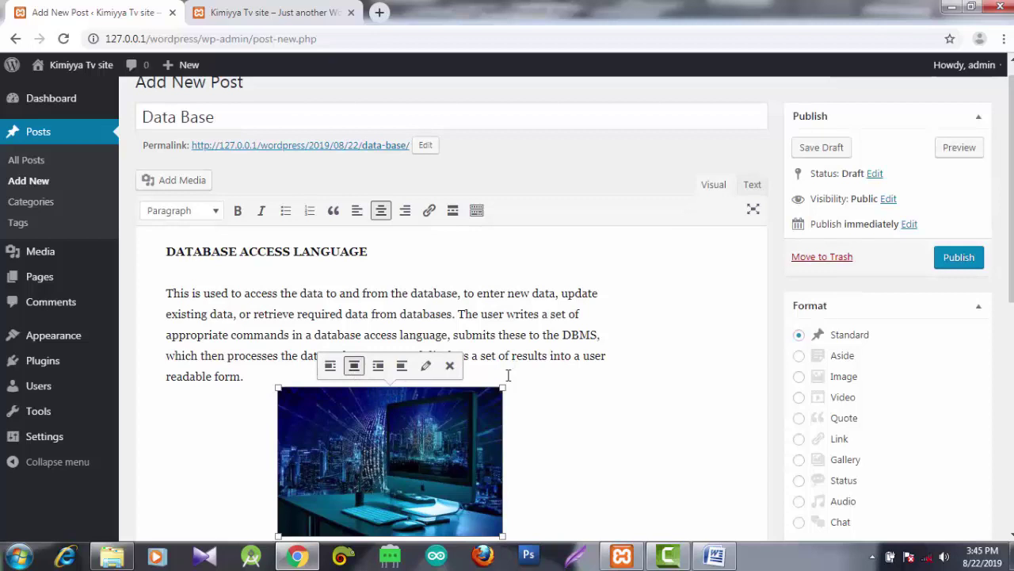
scroll(1010, 190, down, 2)
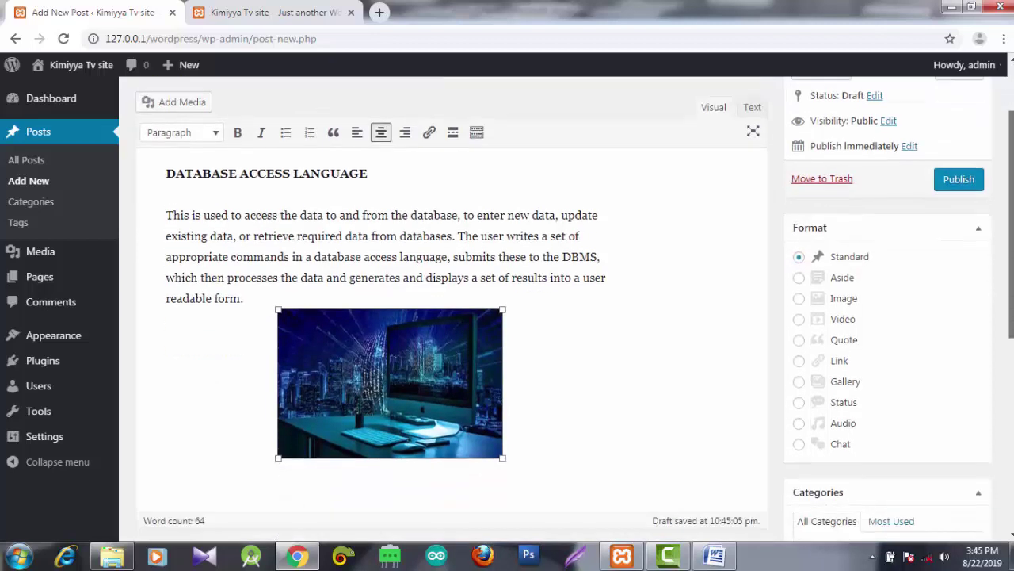
click(540, 367)
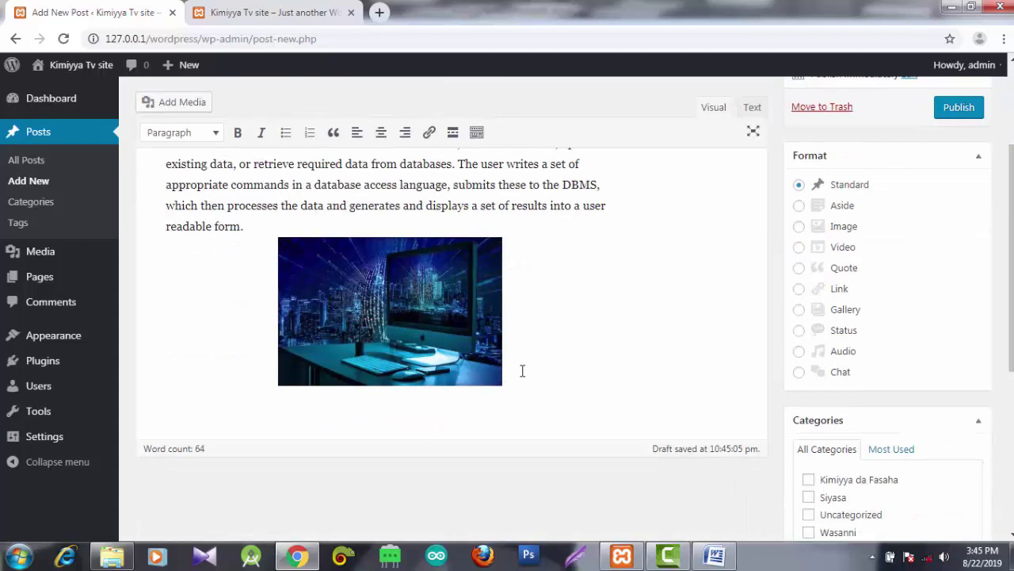
Copy the QUERY PROCESSOR, Run Time Database Manager and DATA MANAGER sections from the Word document and paste them below the image in the WordPress post.
key(Return)
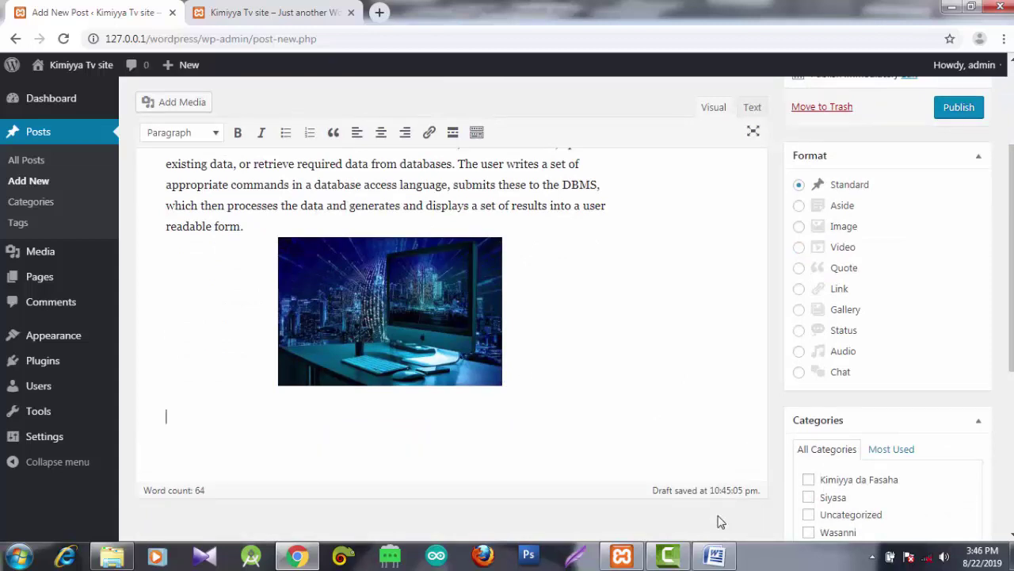
click(714, 557)
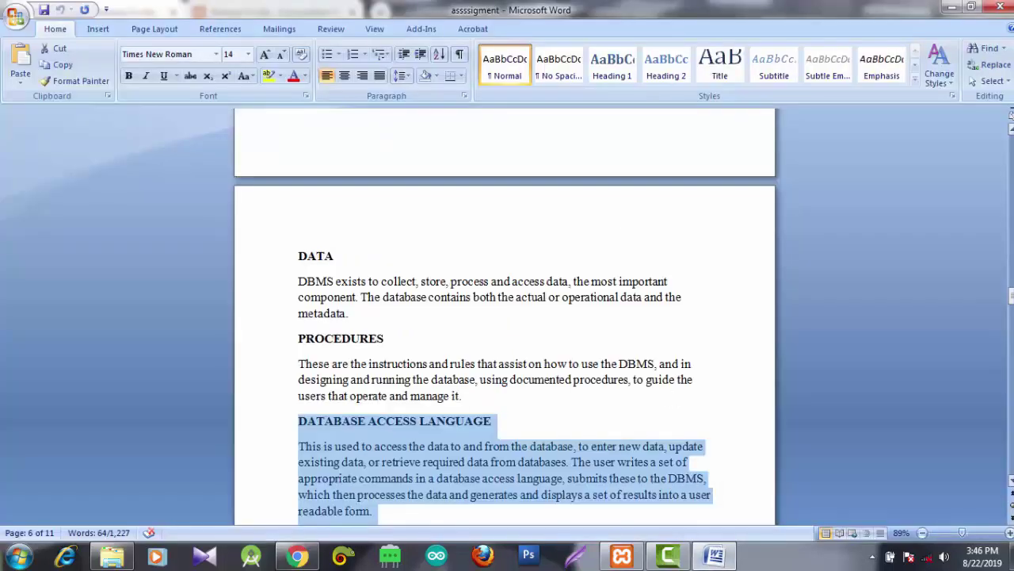
scroll(505, 317, up, 7)
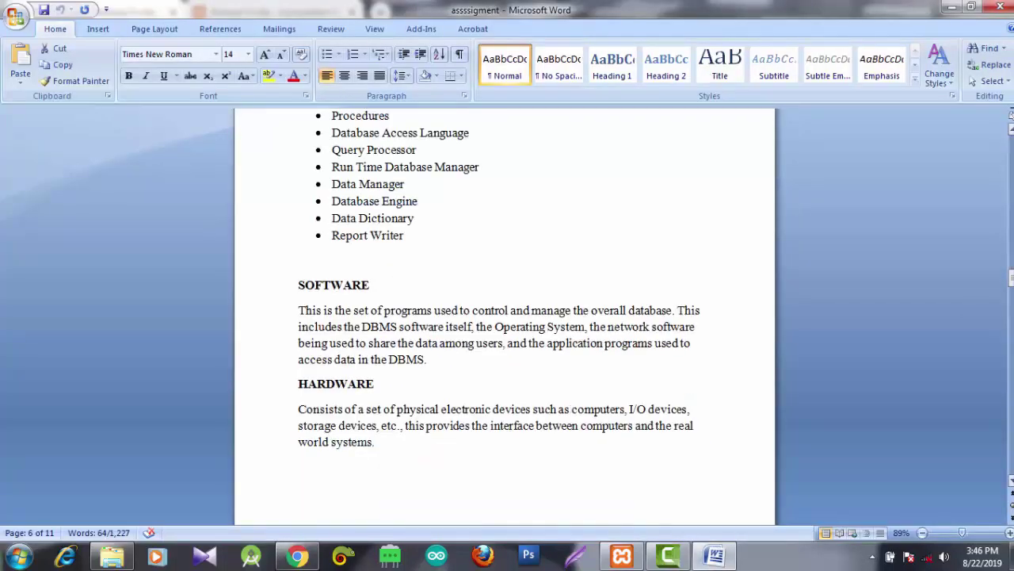
scroll(298, 179, down, 10)
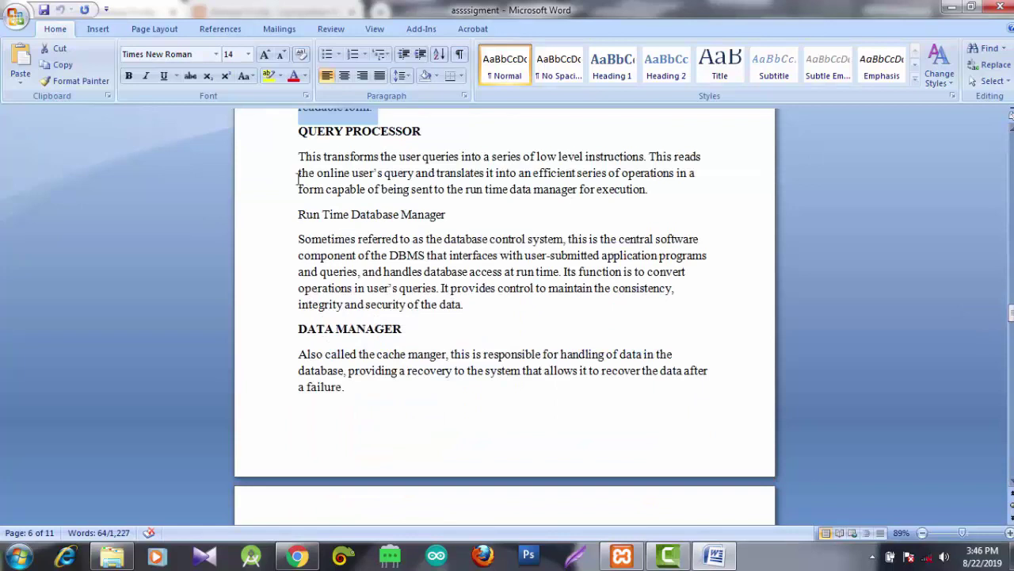
drag(297, 132, 372, 386)
key(ctrl+c)
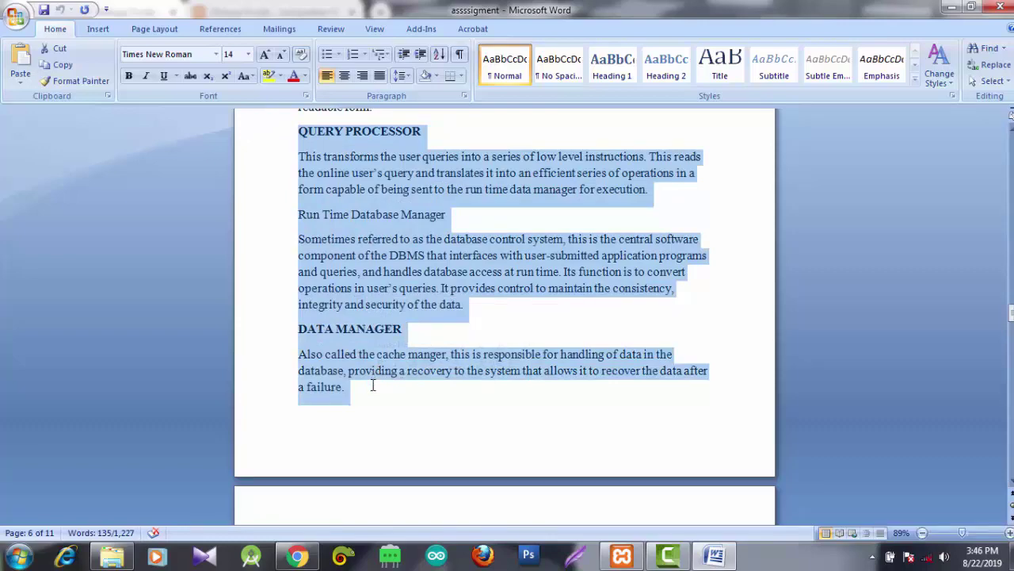
click(309, 561)
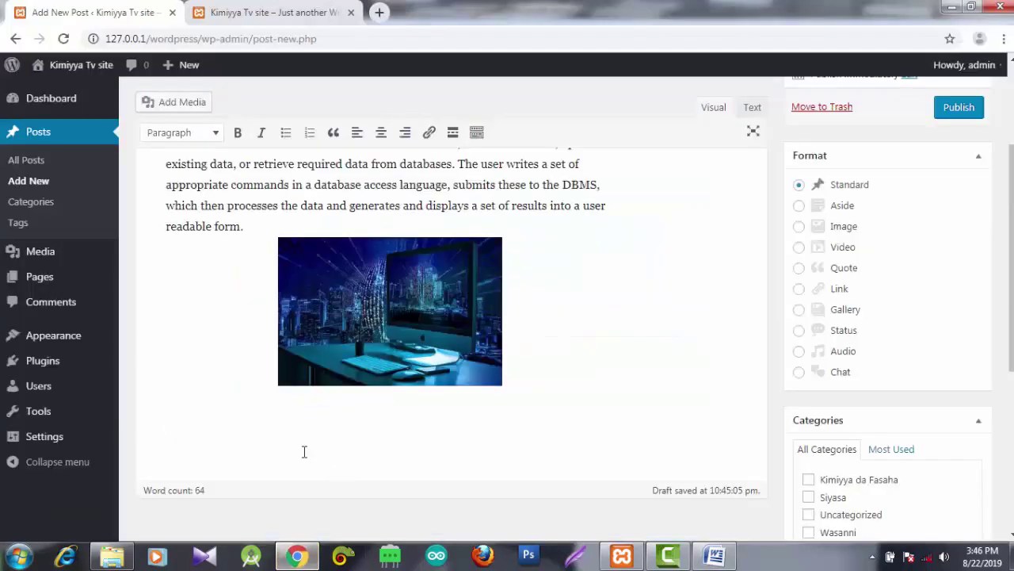
key(ctrl+v)
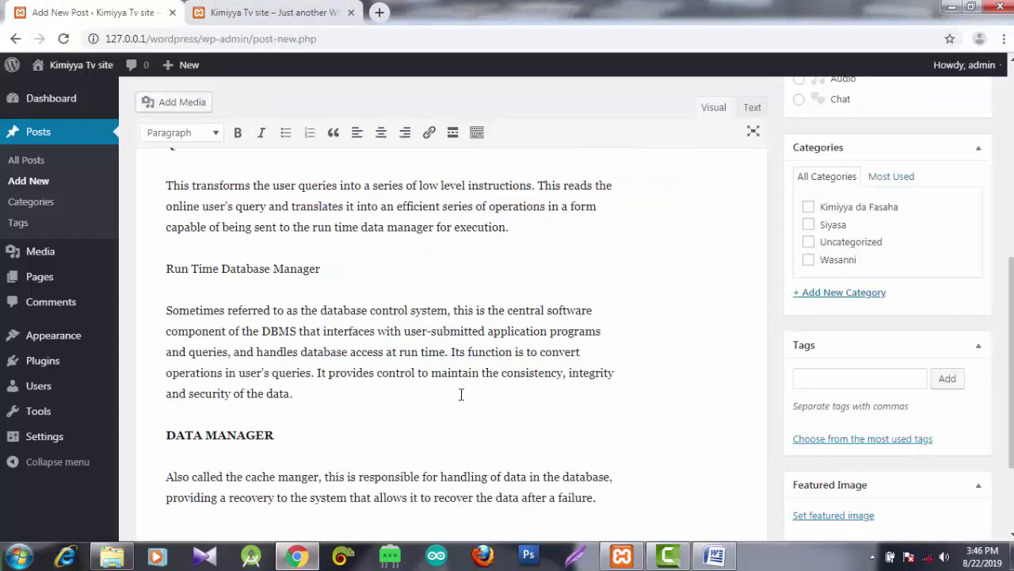
Assign only the category Kimiyya da Fasaha to the post.
click(809, 209)
click(810, 260)
click(809, 260)
Set manhattan-3866140__340.jpg from the media library as the post's featured image and publish the post.
scroll(974, 217, up, 8)
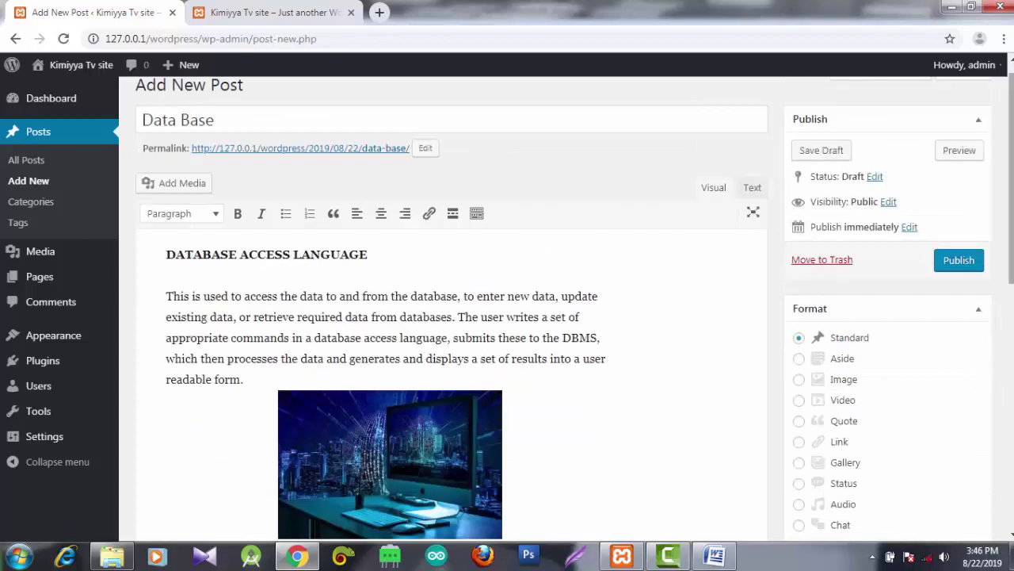
scroll(974, 217, down, 8)
scroll(962, 400, down, 2)
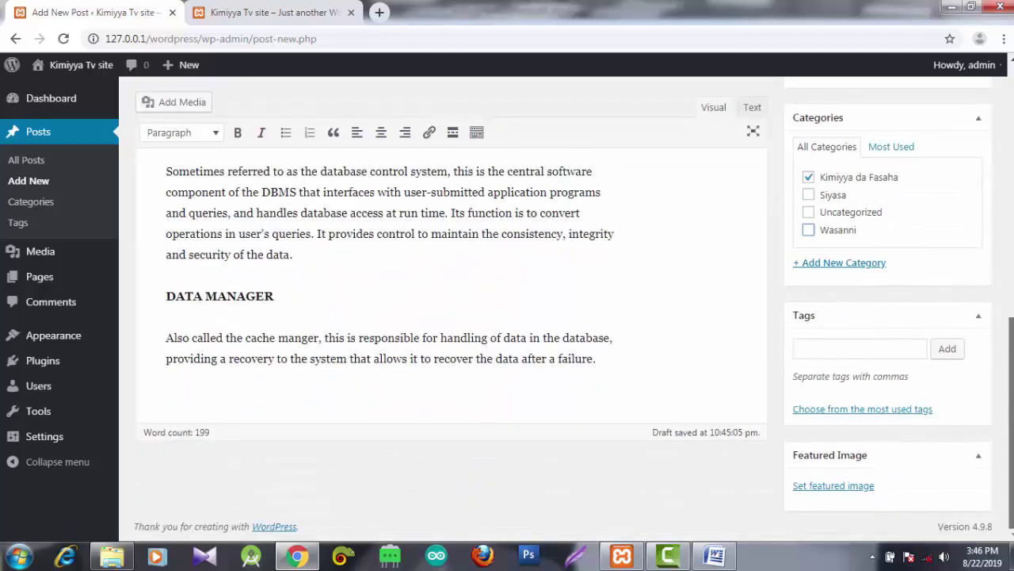
click(814, 487)
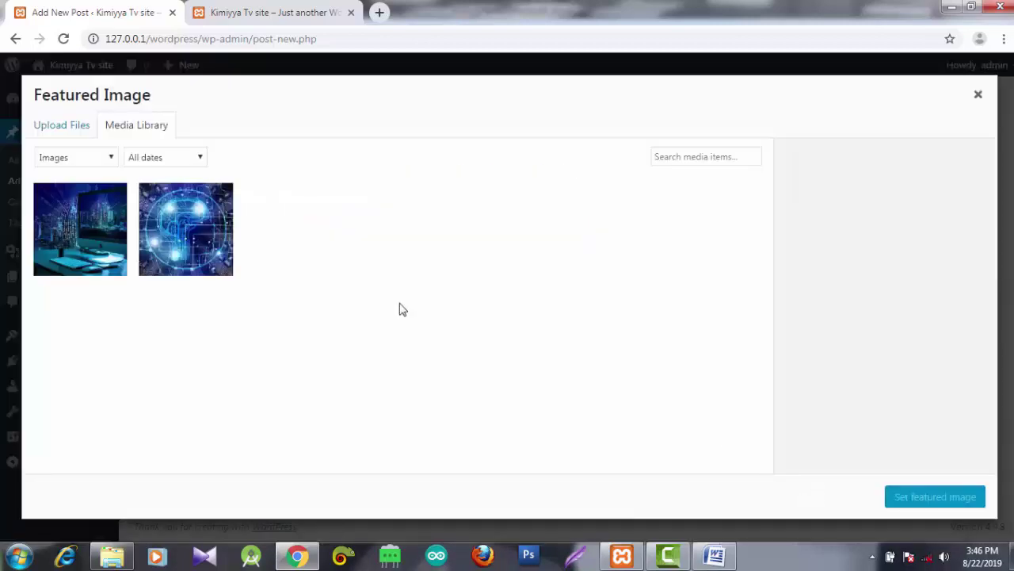
click(95, 218)
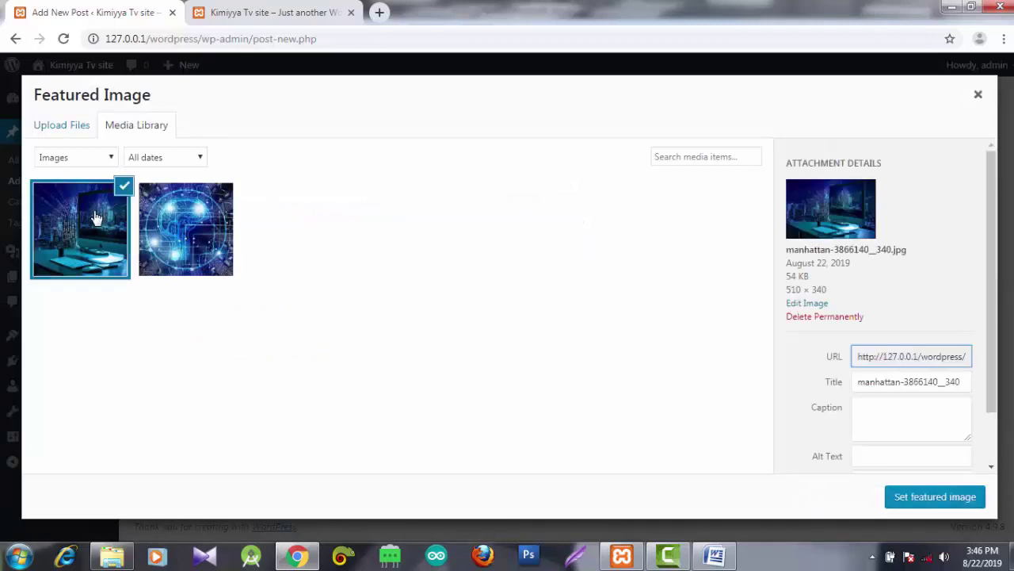
click(969, 497)
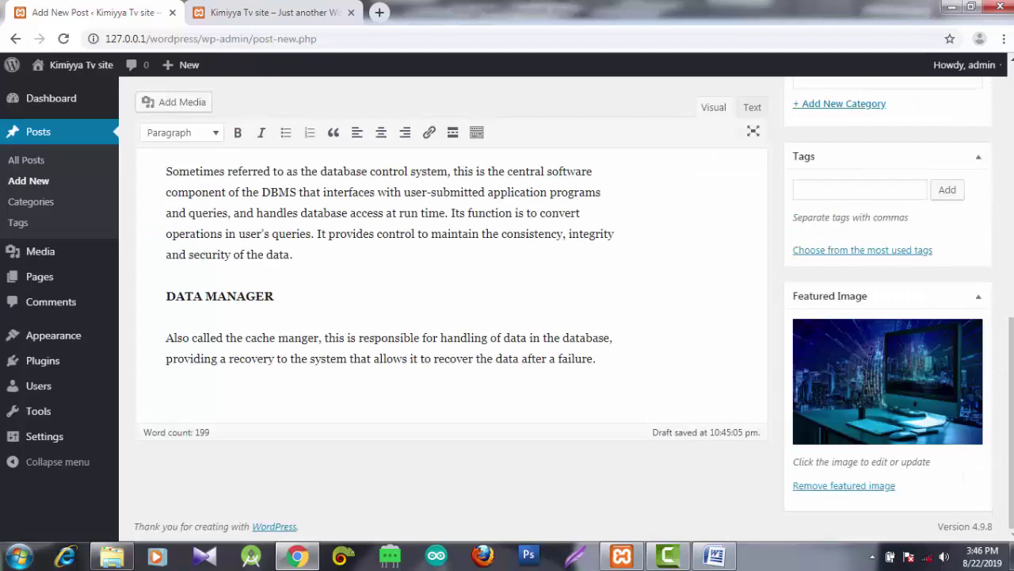
scroll(507, 317, up, 5)
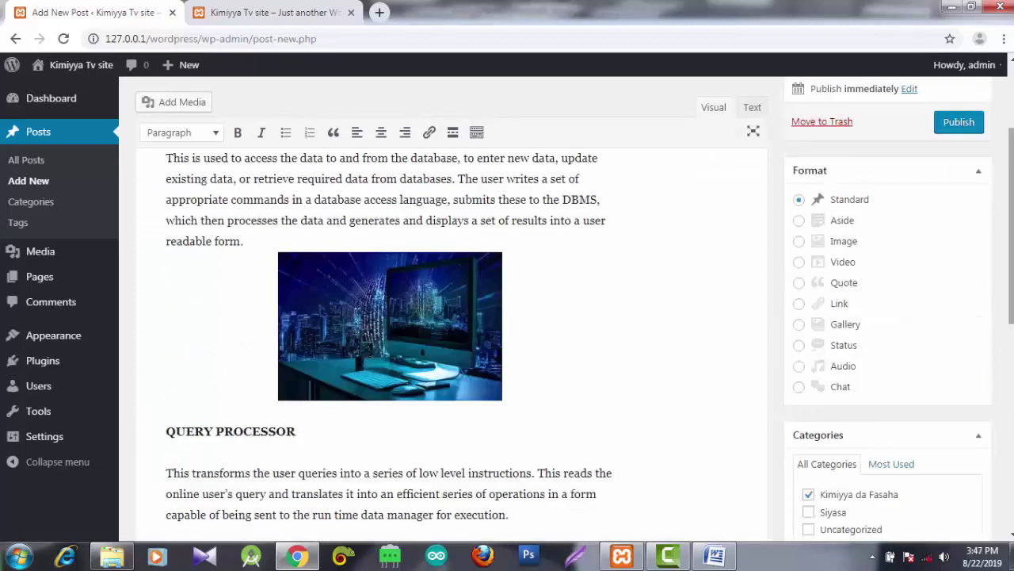
click(957, 124)
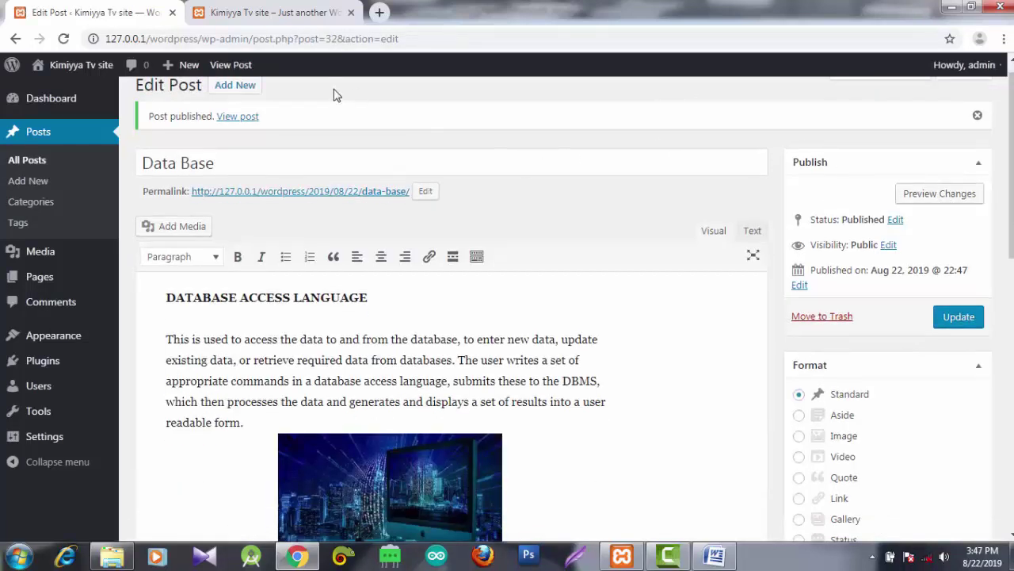
Reload the site's front page and review the Data Base post and the older post below it.
click(271, 13)
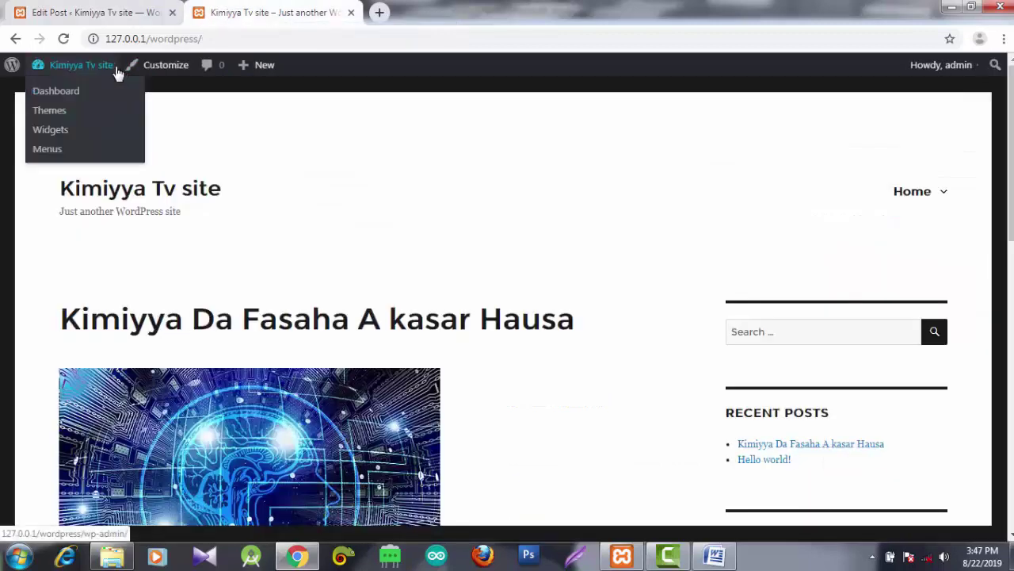
click(64, 38)
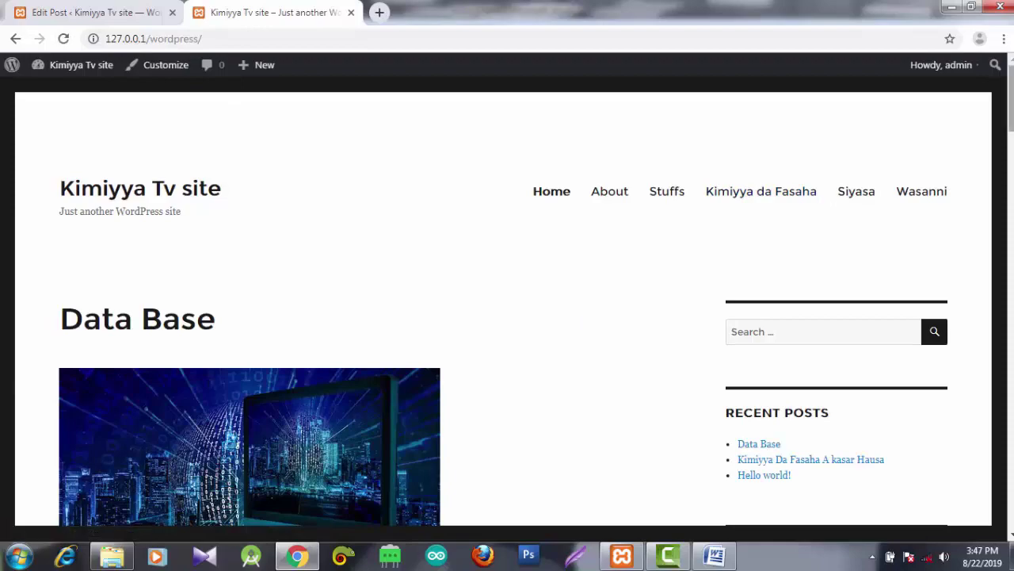
scroll(507, 309, down, 10)
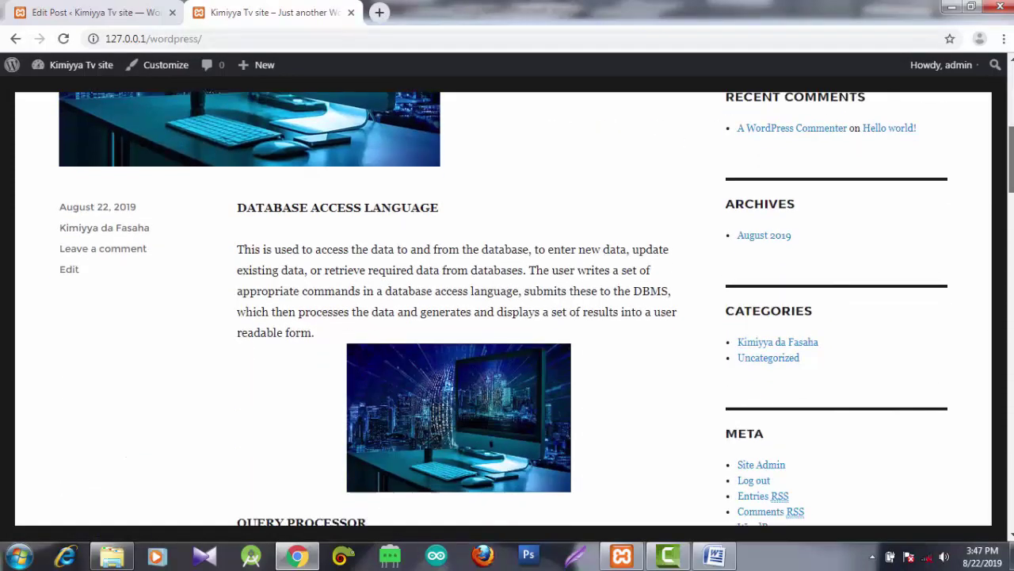
scroll(507, 309, down, 10)
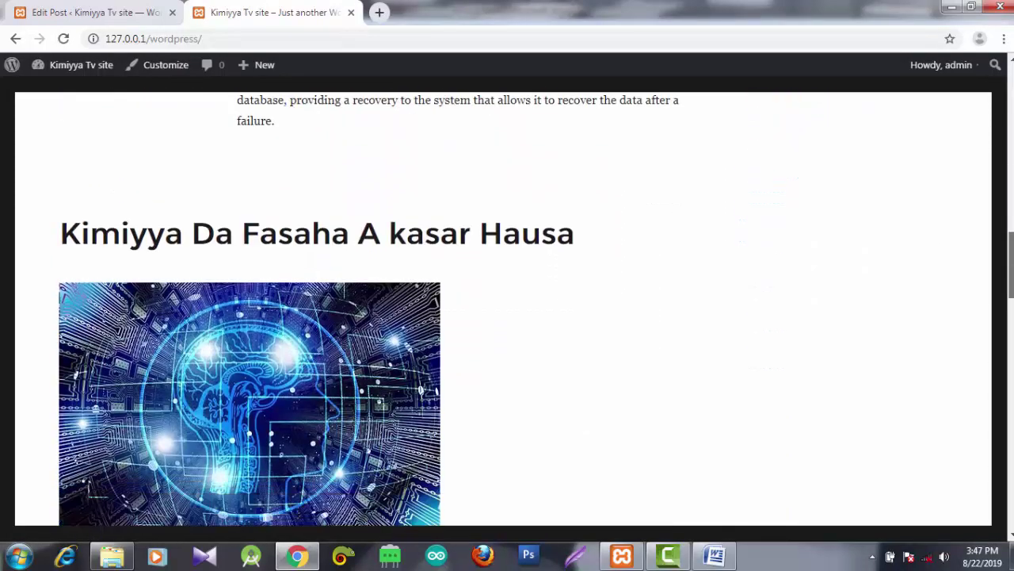
scroll(1012, 474, down, 12)
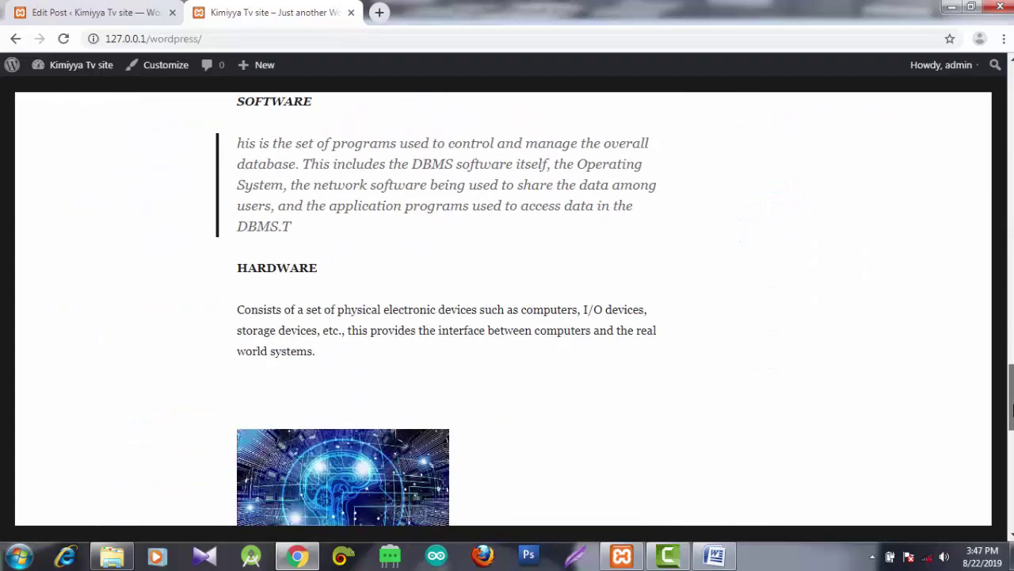